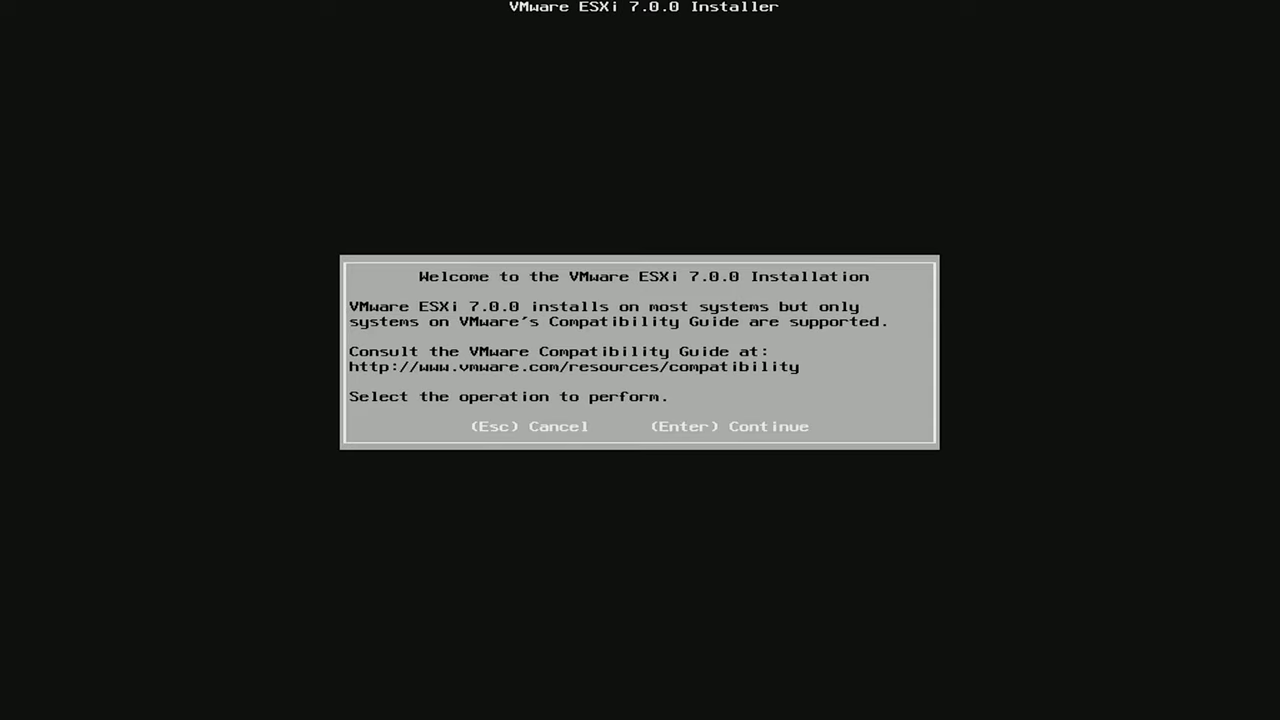
Start the ESXi installation, accept the license agreement, and choose the 238.47 GiB Intel NVMe disk as the target, confirming the overwrite.
key(Return)
key(F11)
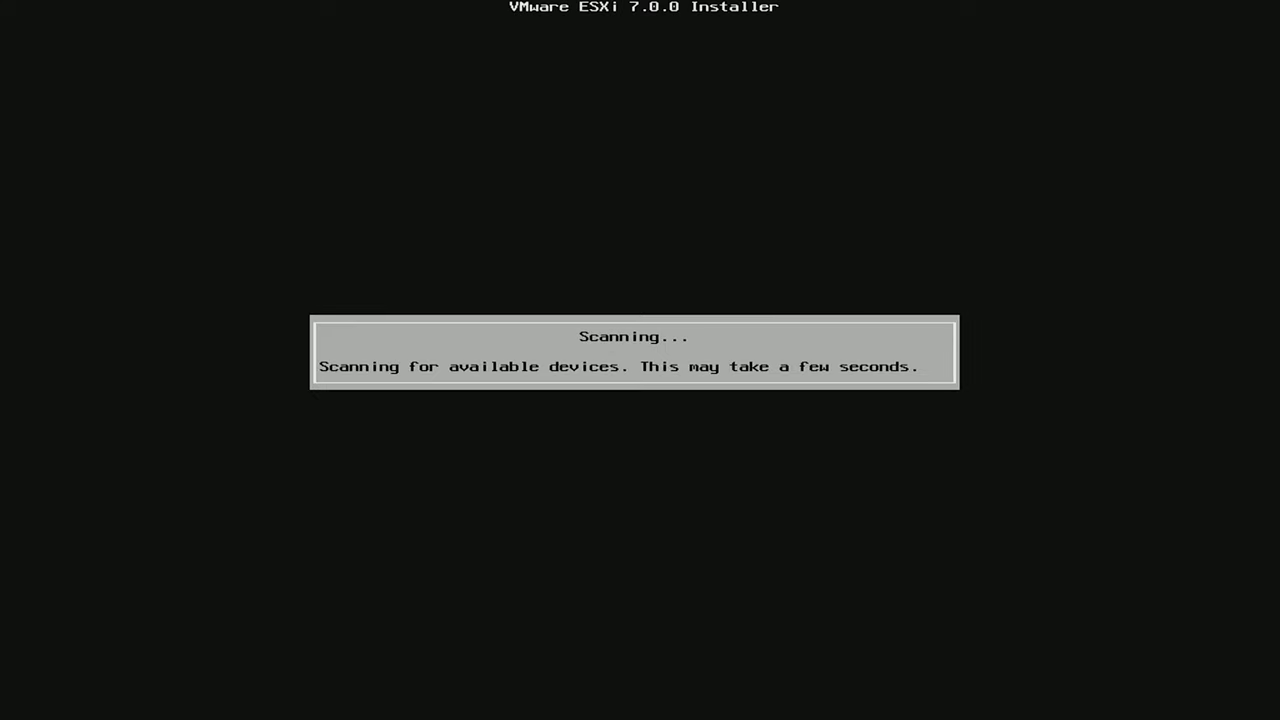
key(Down)
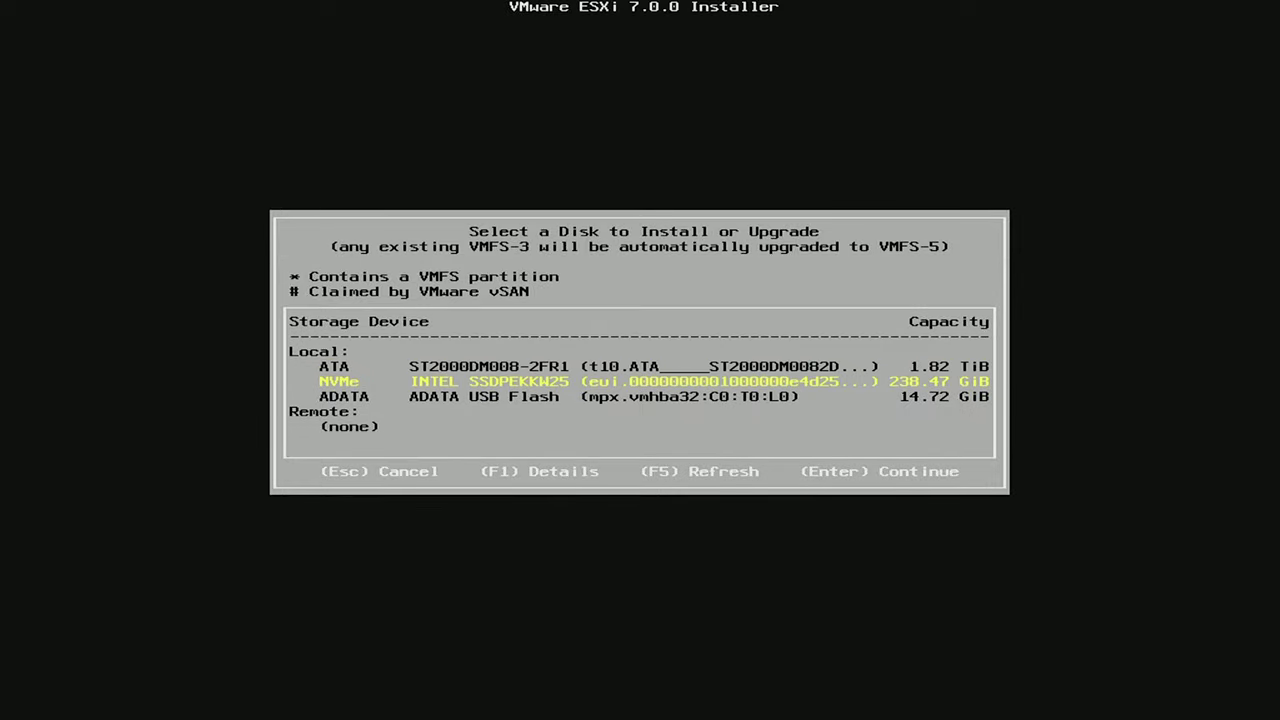
key(Return)
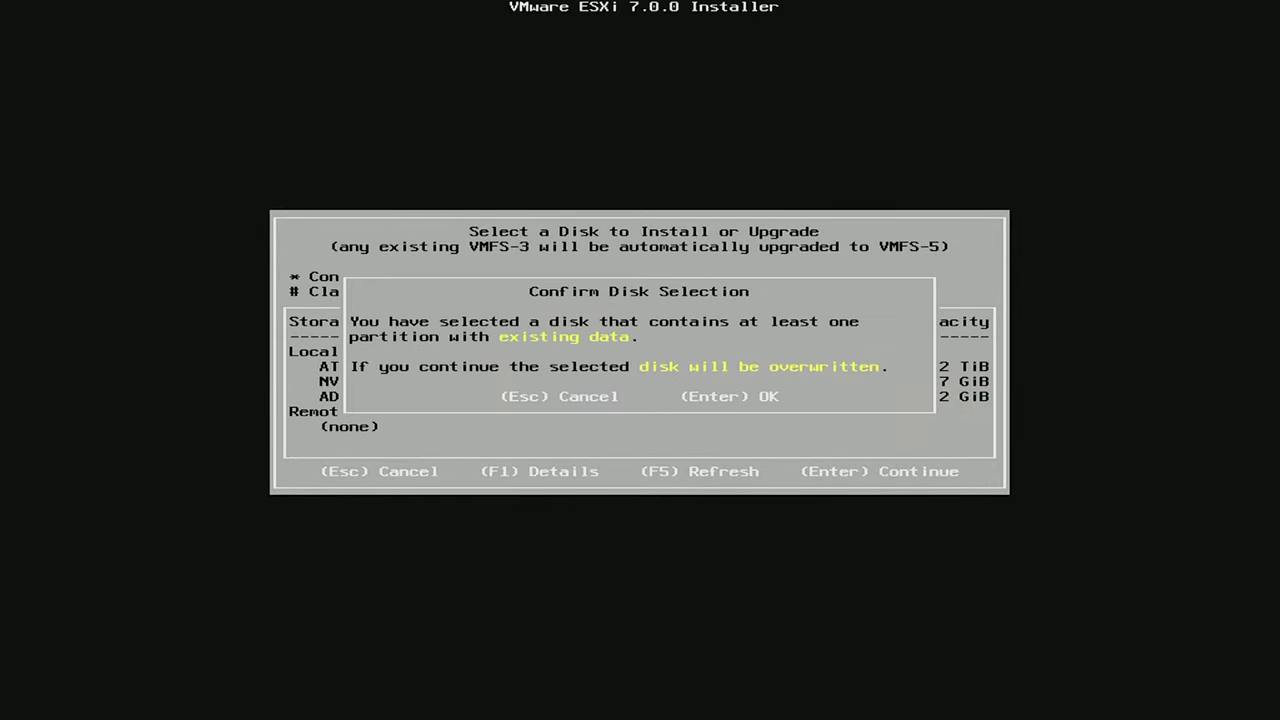
key(Return)
Keep the default keyboard layout, enter and confirm the root password, and run the ESXi installation through to the reboot.
key(Return)
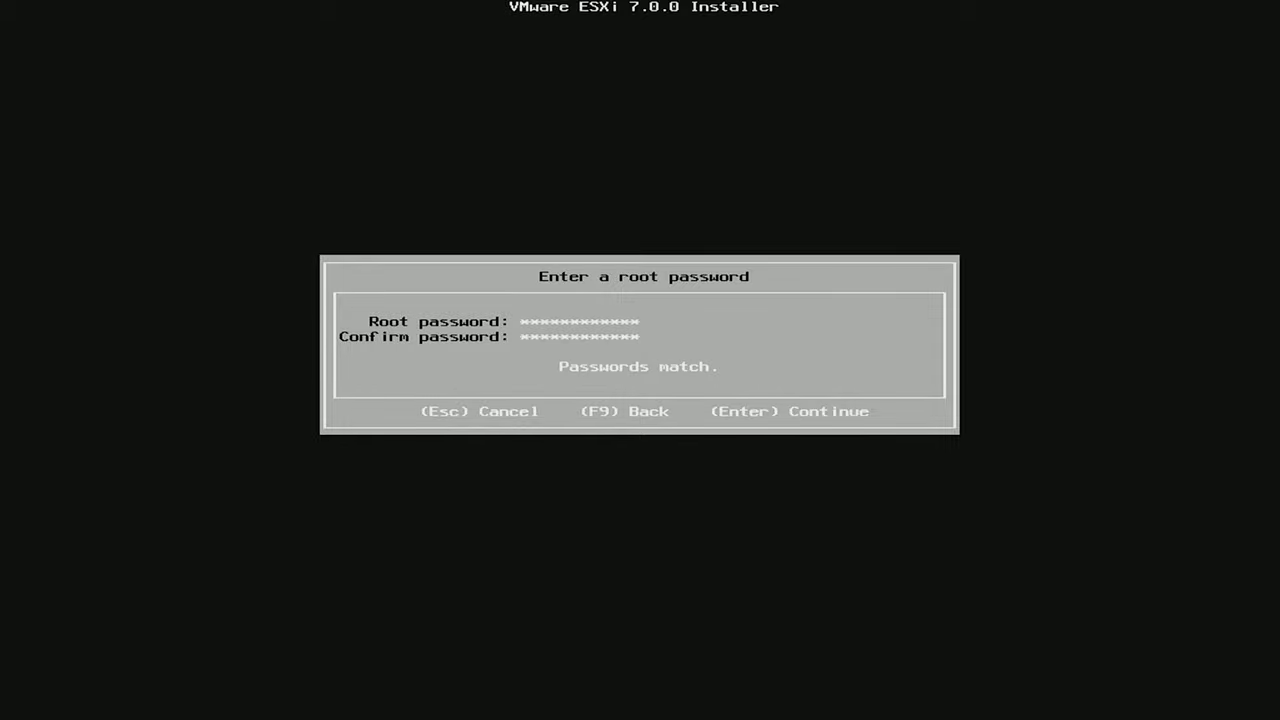
key(Return)
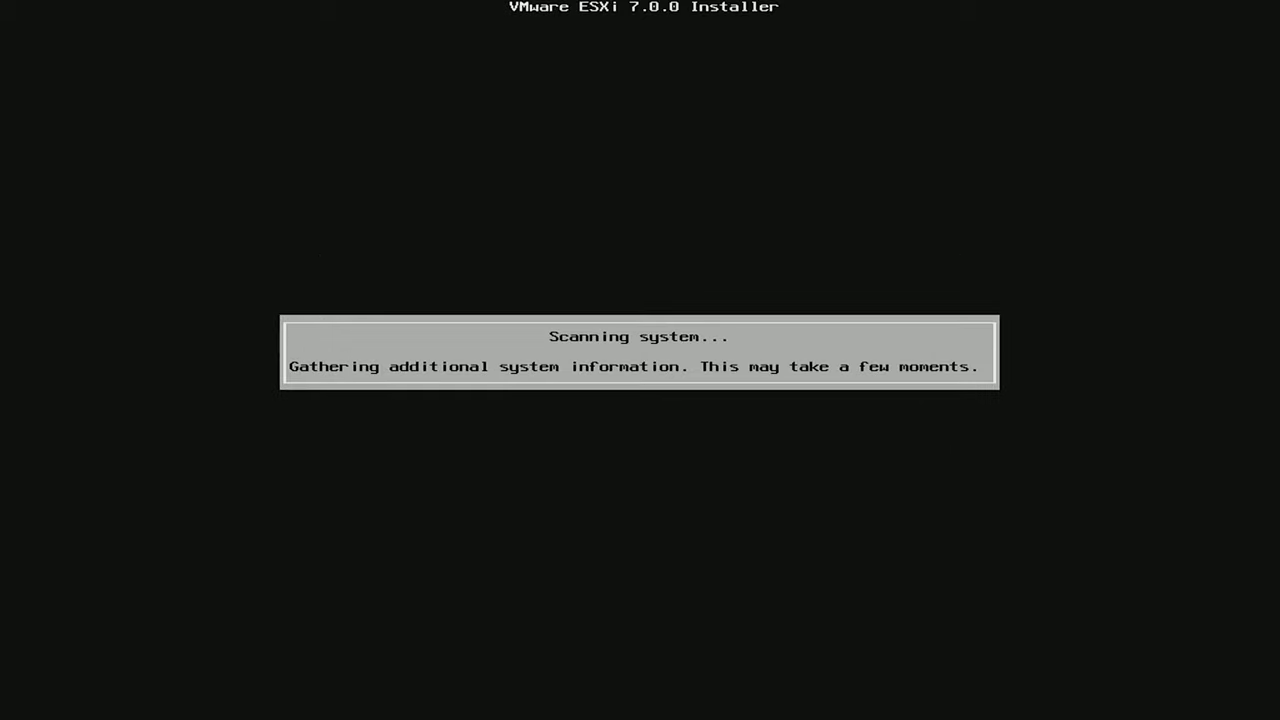
key(F11)
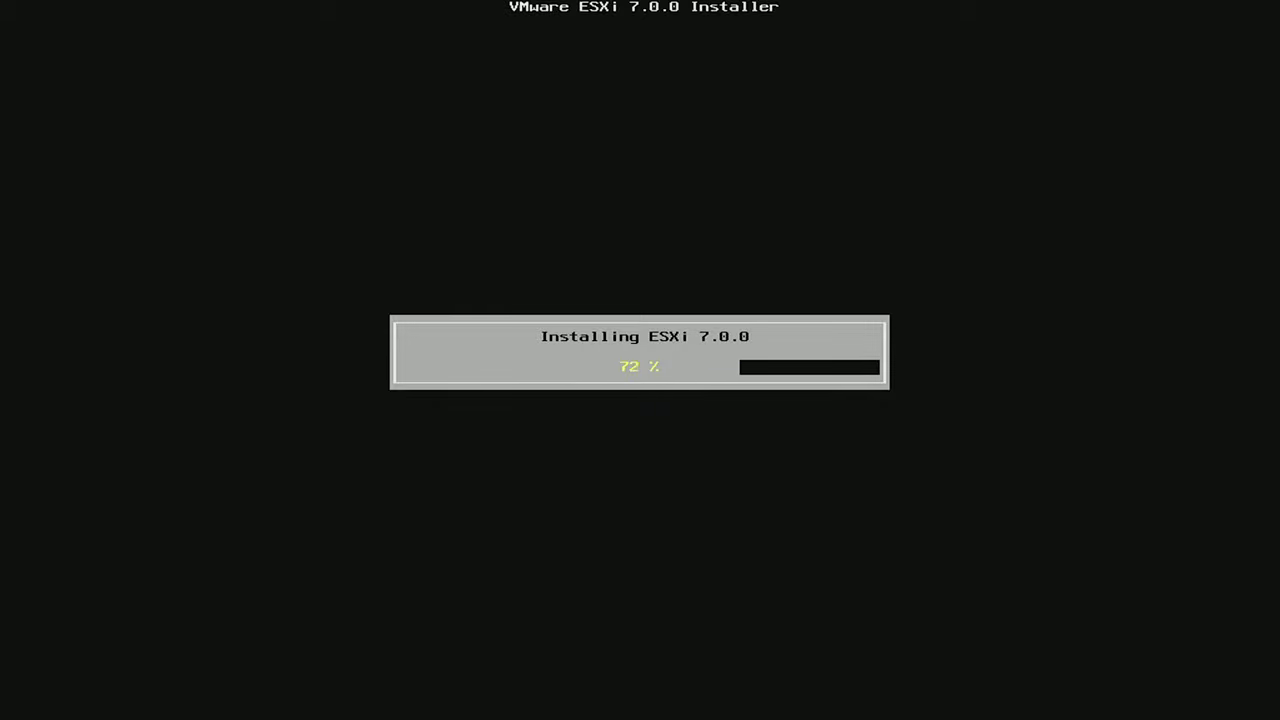
key(Return)
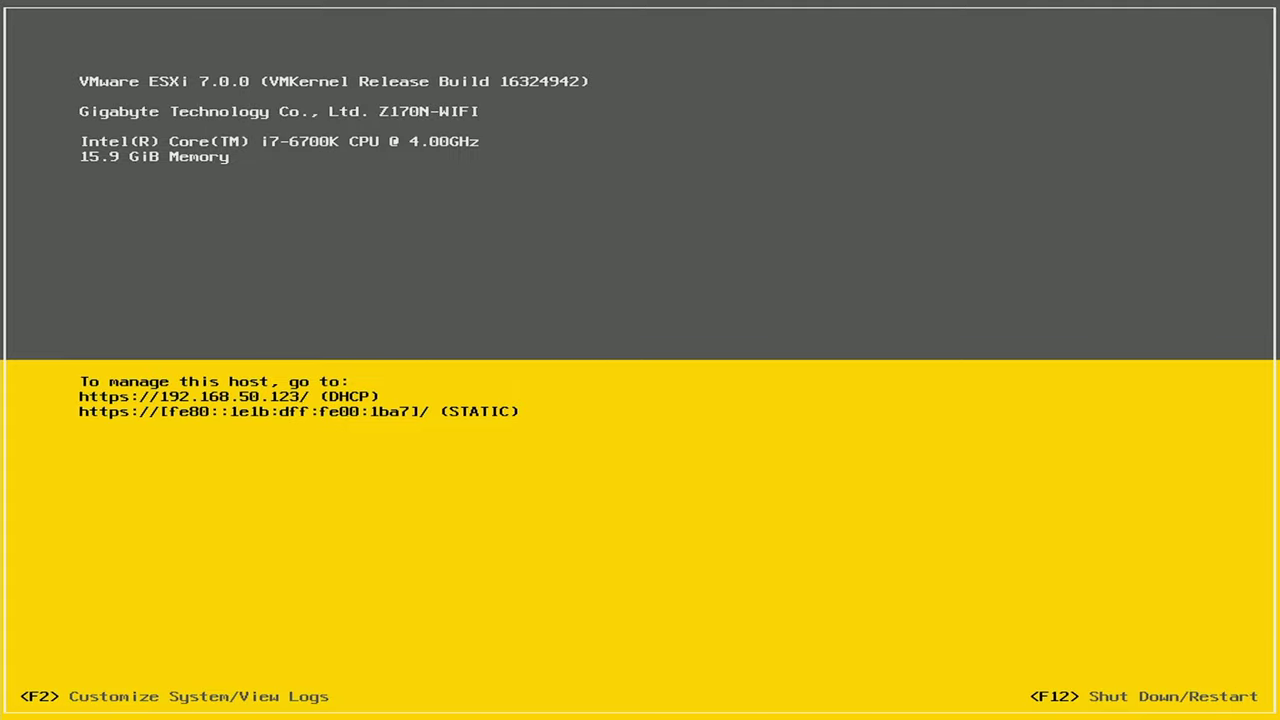
Log in to the host's system customization as root with the root password.
key(F2)
key(Tab)
text(**)
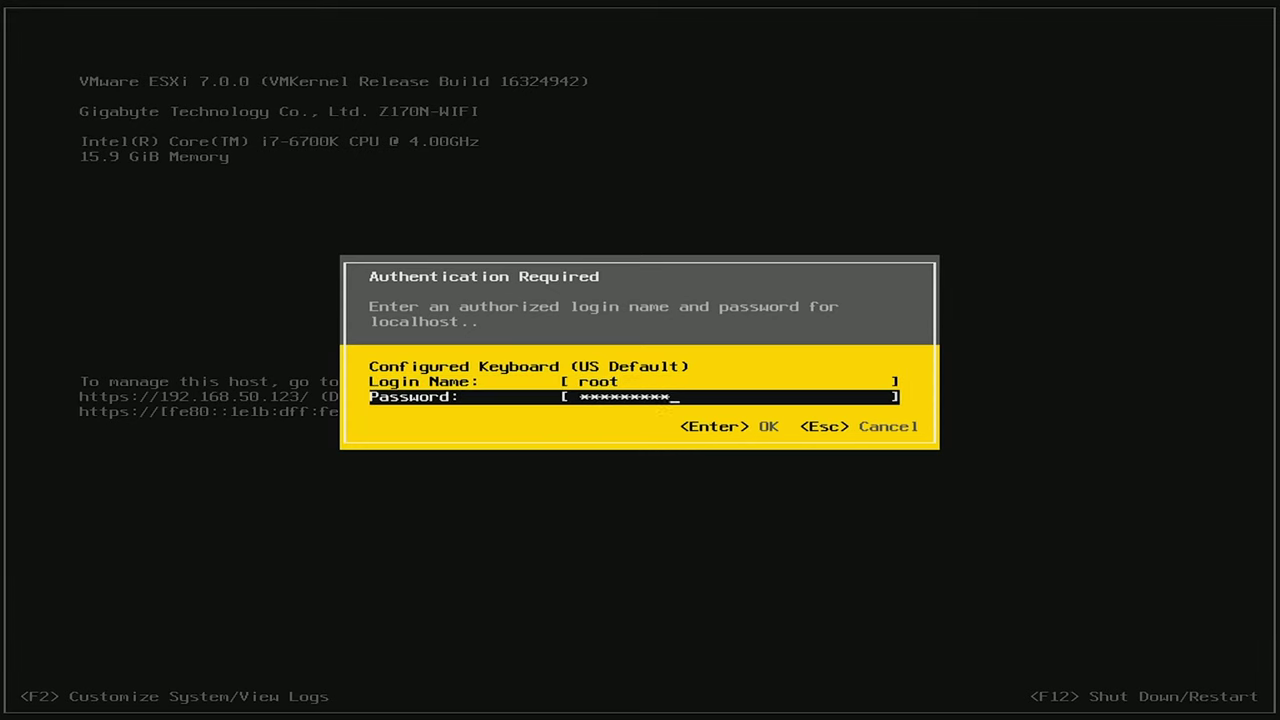
key(Return)
In the management network configuration, check the network adapters and switch IPv4 to a static address and network configuration.
key(Down)
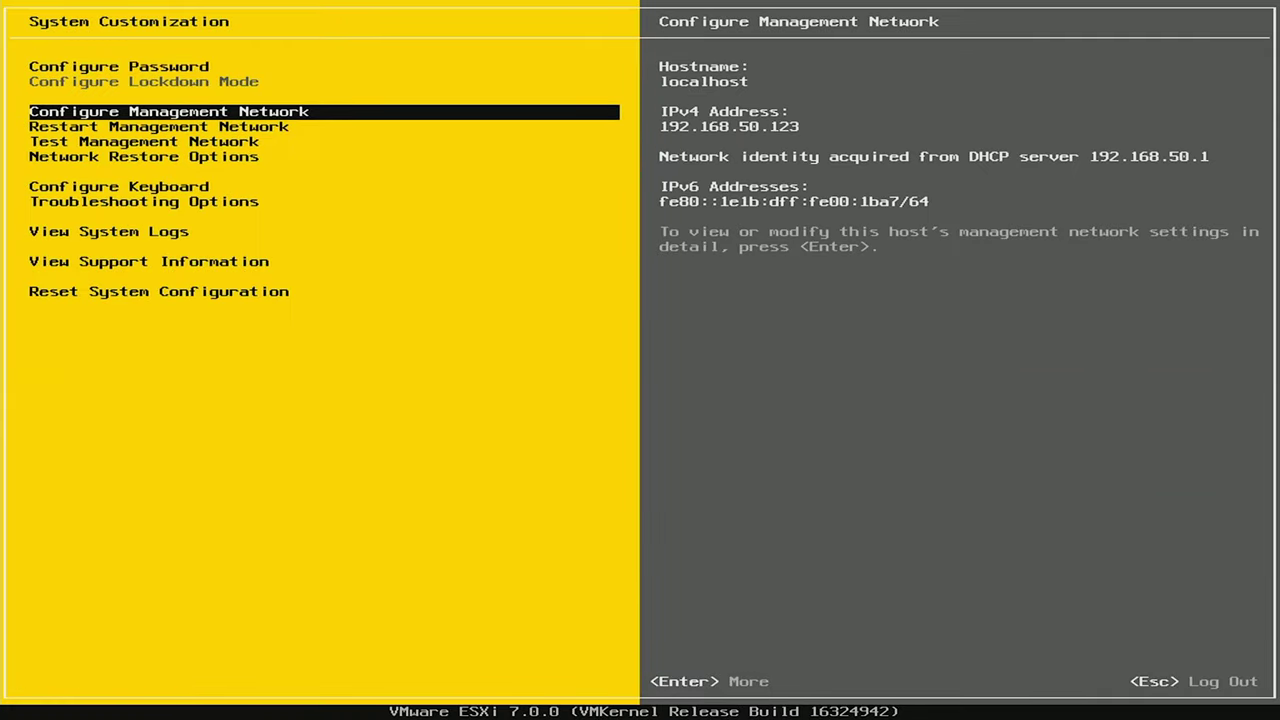
key(Return)
key(Return)
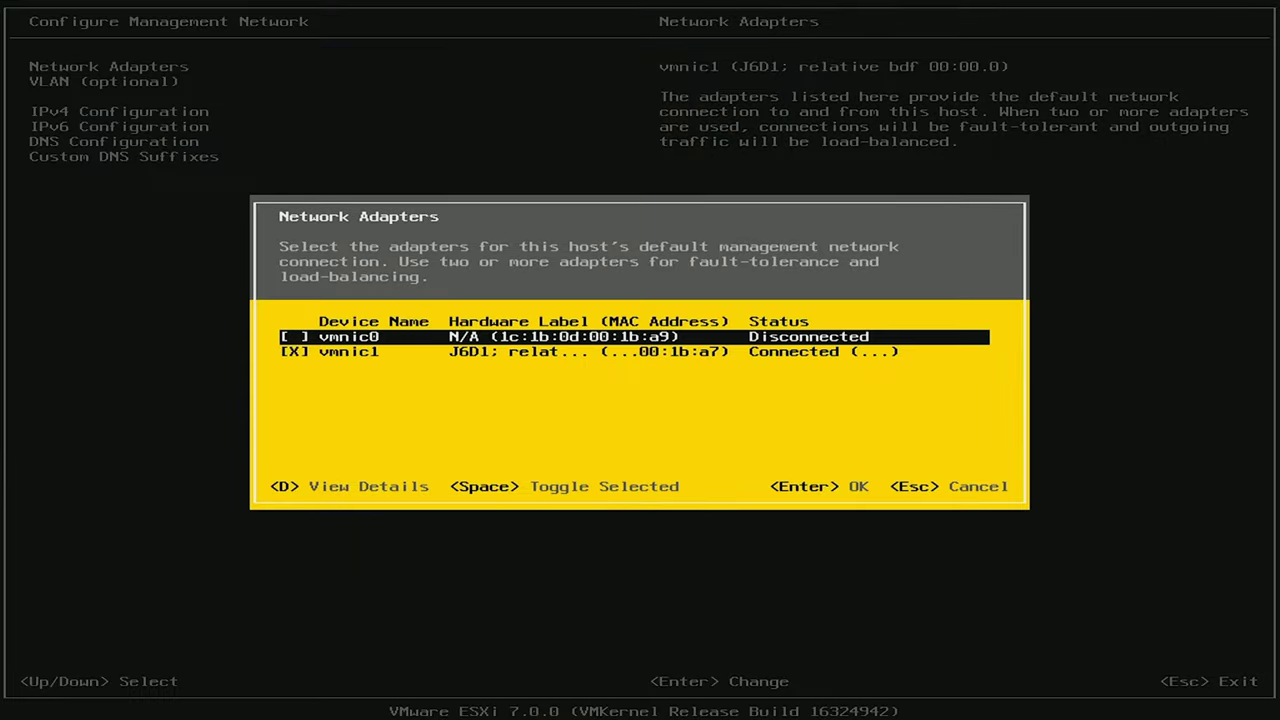
key(Escape)
key(Down)
key(Down)
key(Return)
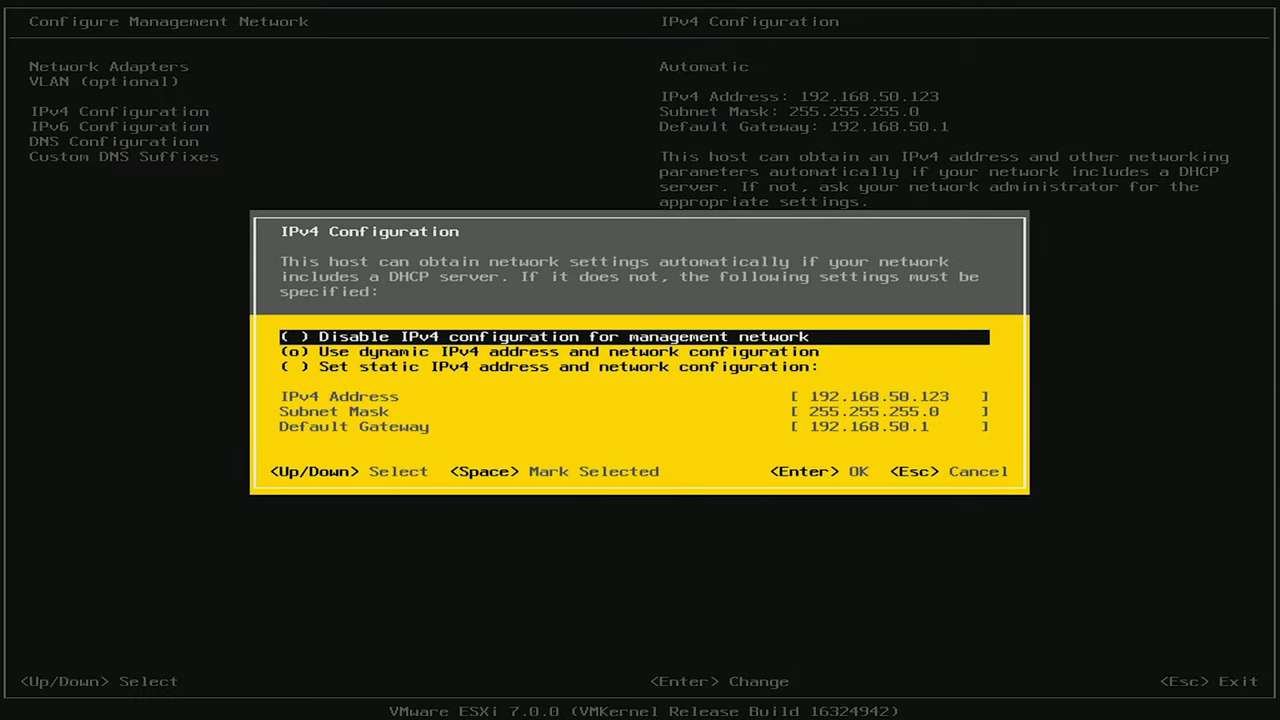
key(Down)
key(Down)
key(space)
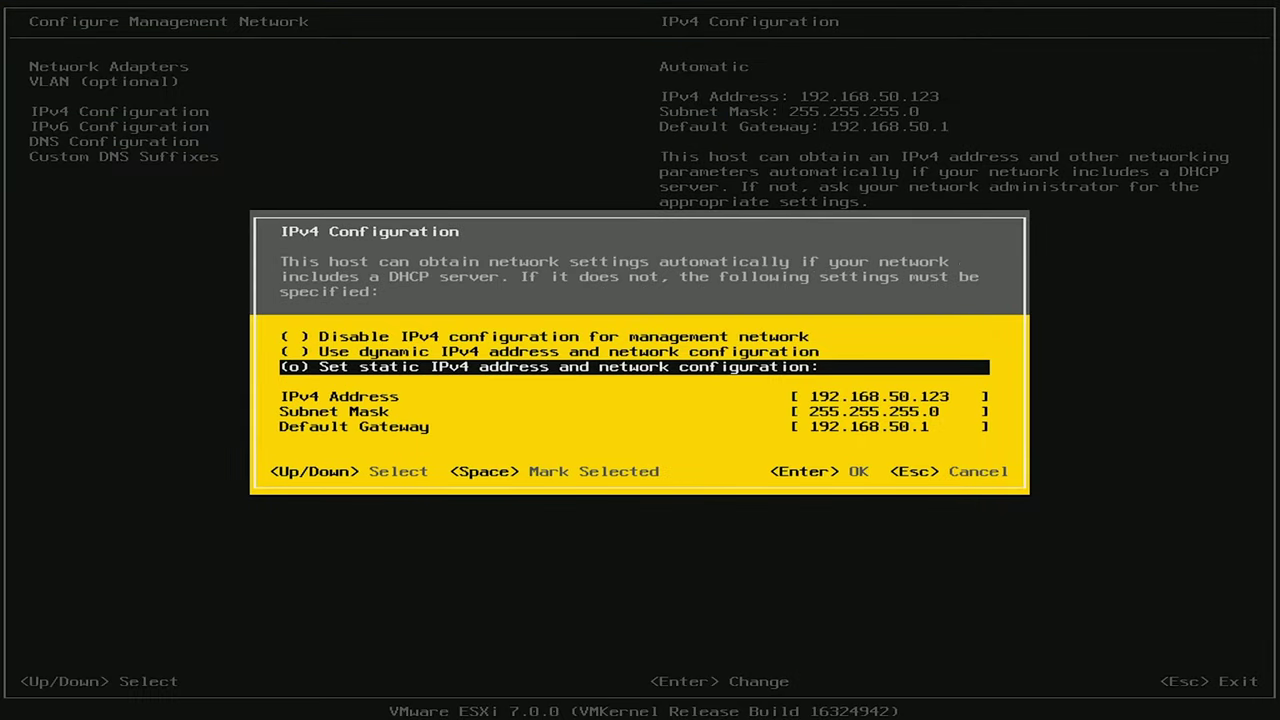
Set the host's static IPv4 address to 192.168.50.253 and confirm the IPv4 configuration.
key(Down)
key(BackSpace)
key(BackSpace)
key(BackSpace)
text(253)
key(Return)
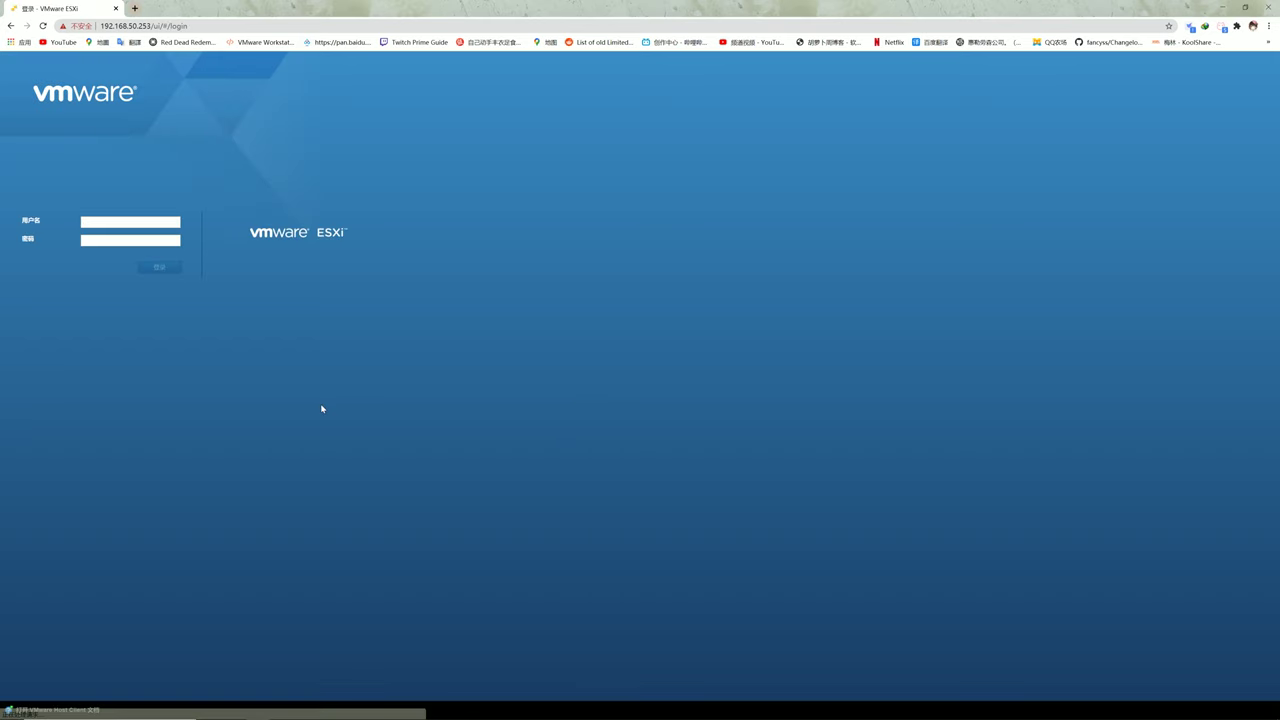
Log in to the ESXi web client at 192.168.50.253 with the user name and password, and accept the customer experience program dialog.
key(Return)
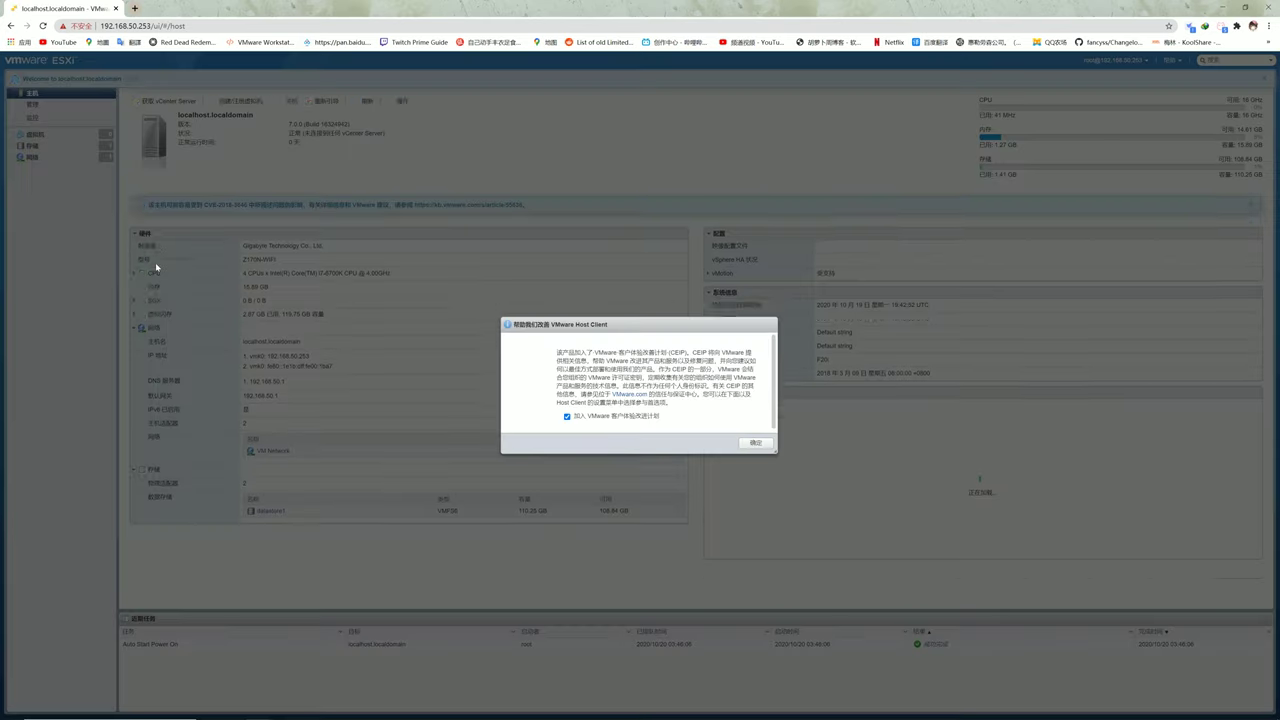
click(755, 443)
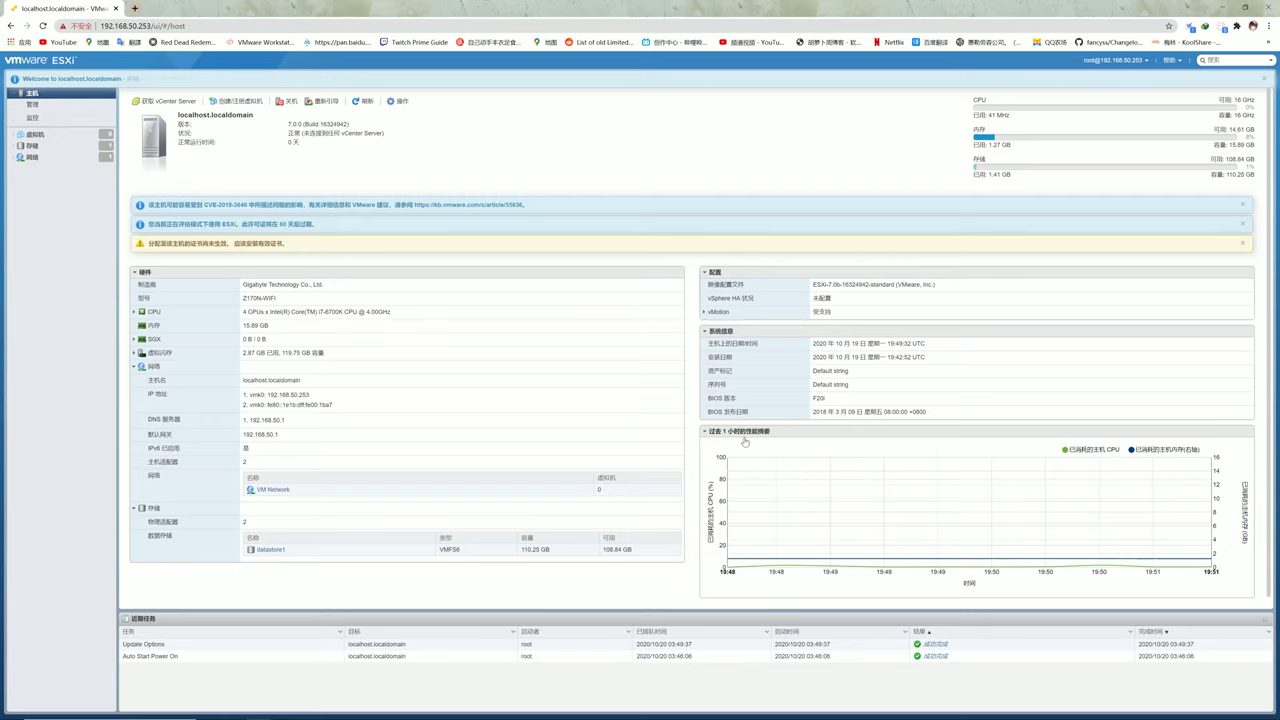
In the host's licensing settings, paste the license key, check it, and assign the license.
click(40, 104)
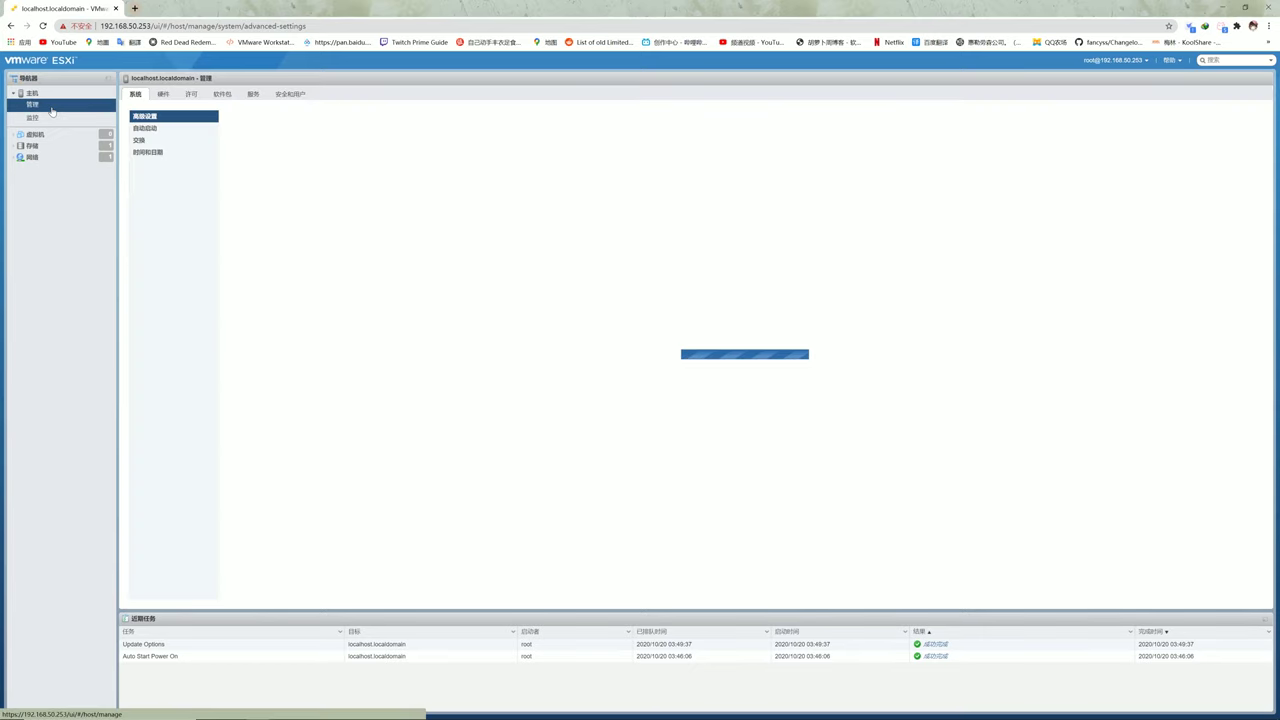
click(191, 94)
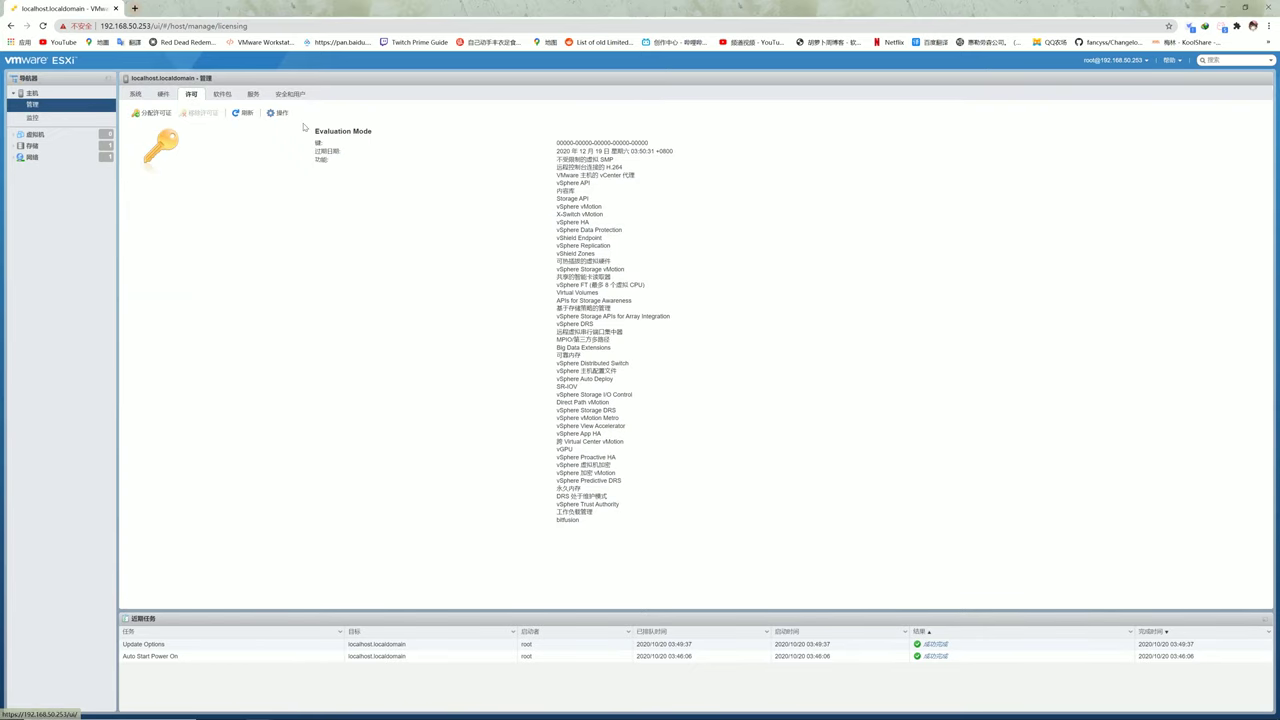
click(152, 113)
key(ctrl+v)
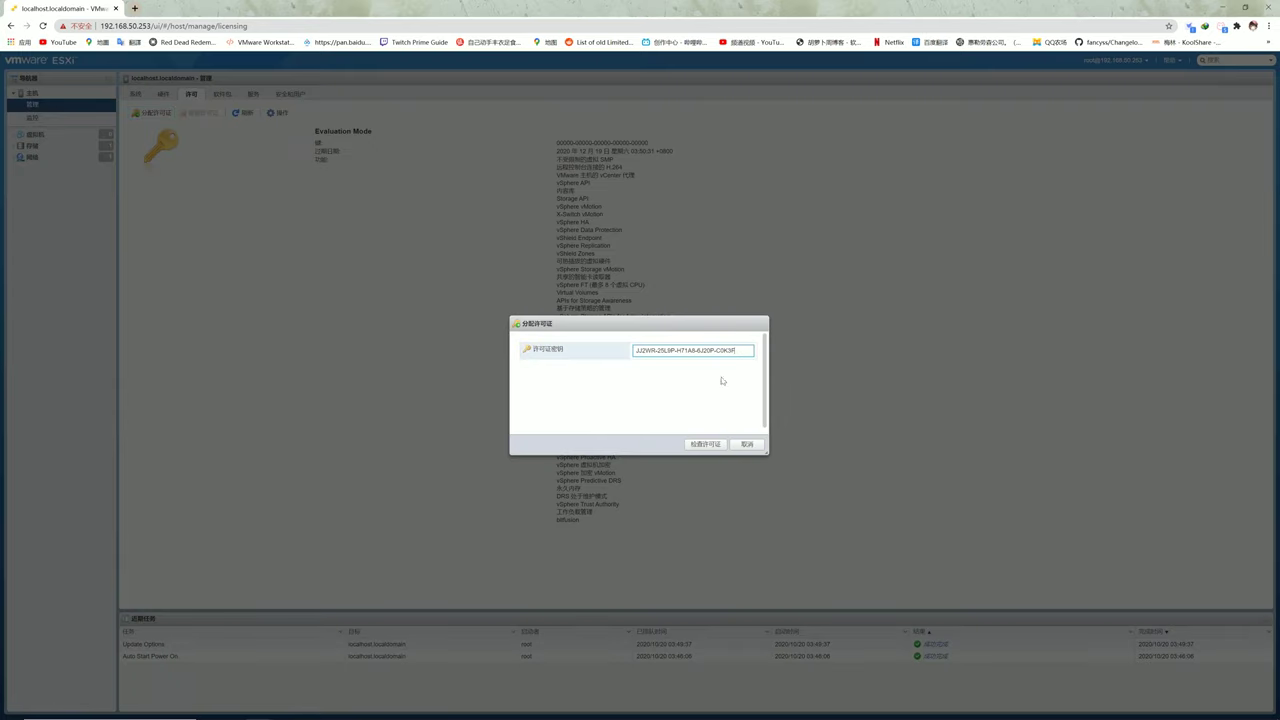
click(705, 444)
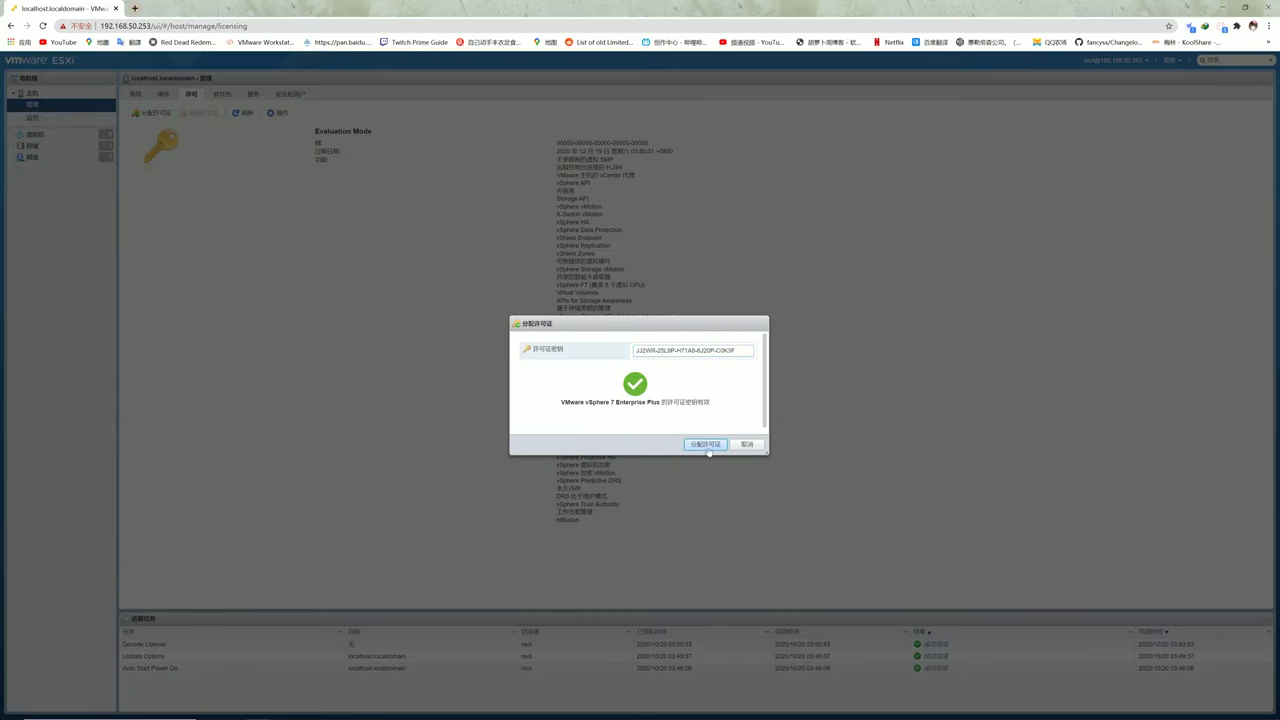
click(706, 445)
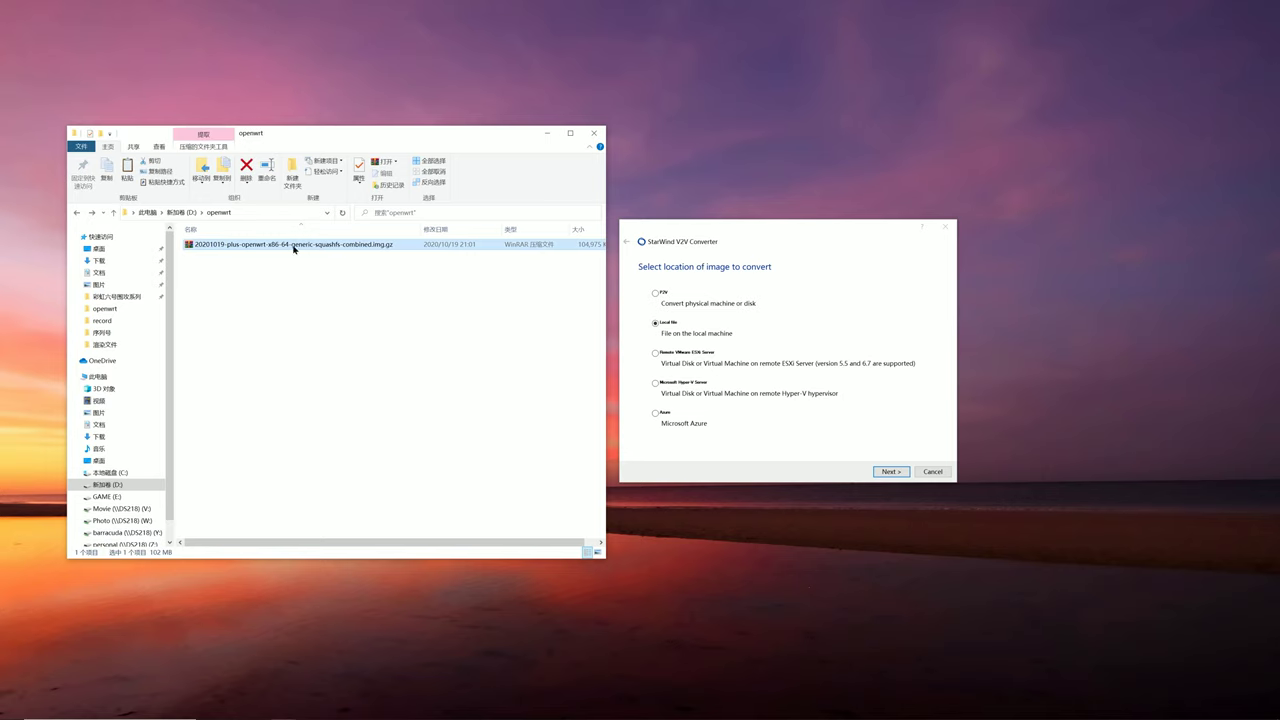
Extract 20201019-plus-openwrt-x86-64-generic-squashfs-combined.img.gz into the current openwrt folder with 7-Zip.
right_click(294, 249)
mouse_move(444, 319)
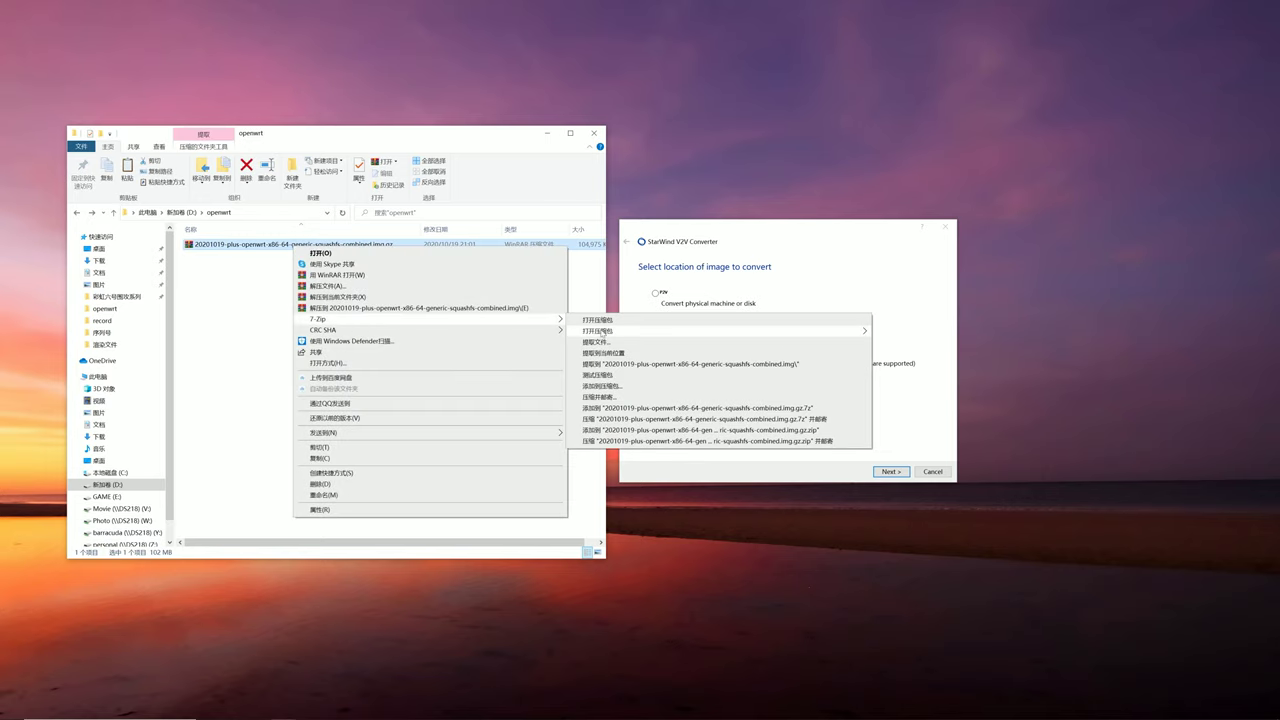
click(605, 352)
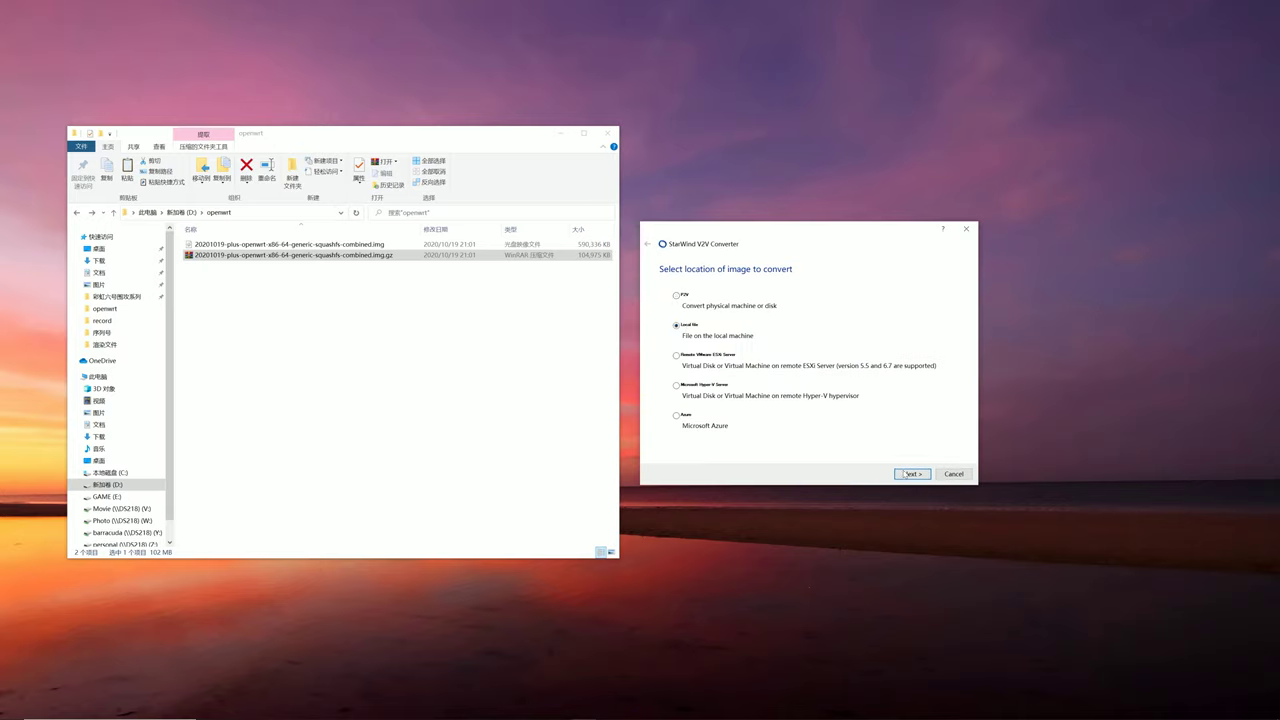
In StarWind V2V Converter, choose the local file 20201019-plus-openwrt-x86-64-generic-squashfs-combined.img as the source image.
click(907, 474)
click(932, 311)
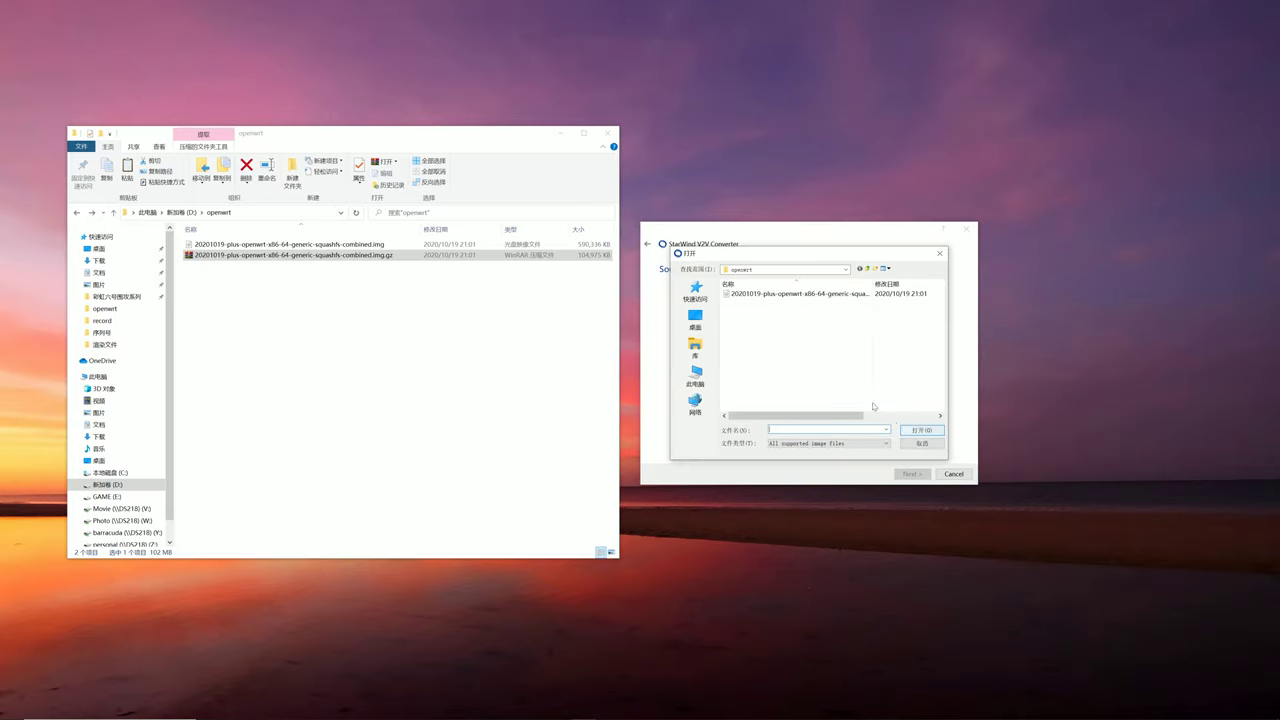
click(790, 293)
click(922, 430)
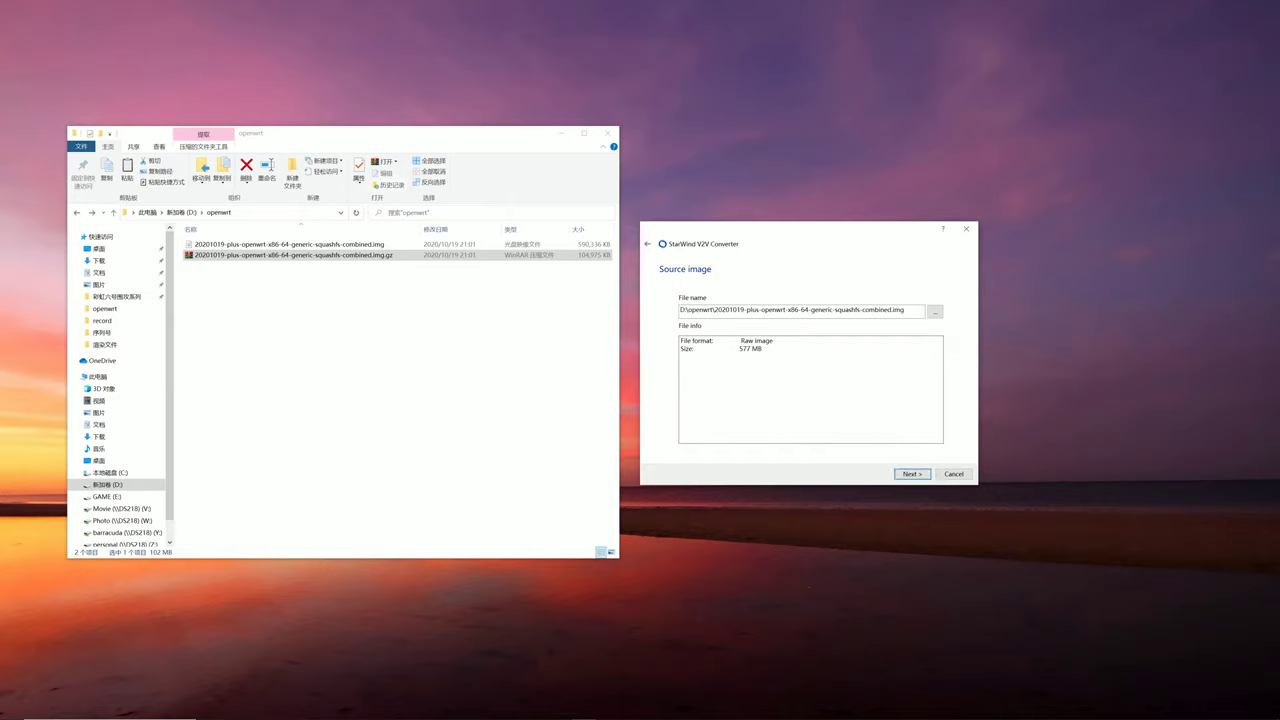
click(908, 471)
Convert the image to a local VMDK file using the ESXi Server image type and the ESXi pre-allocated image option.
click(910, 474)
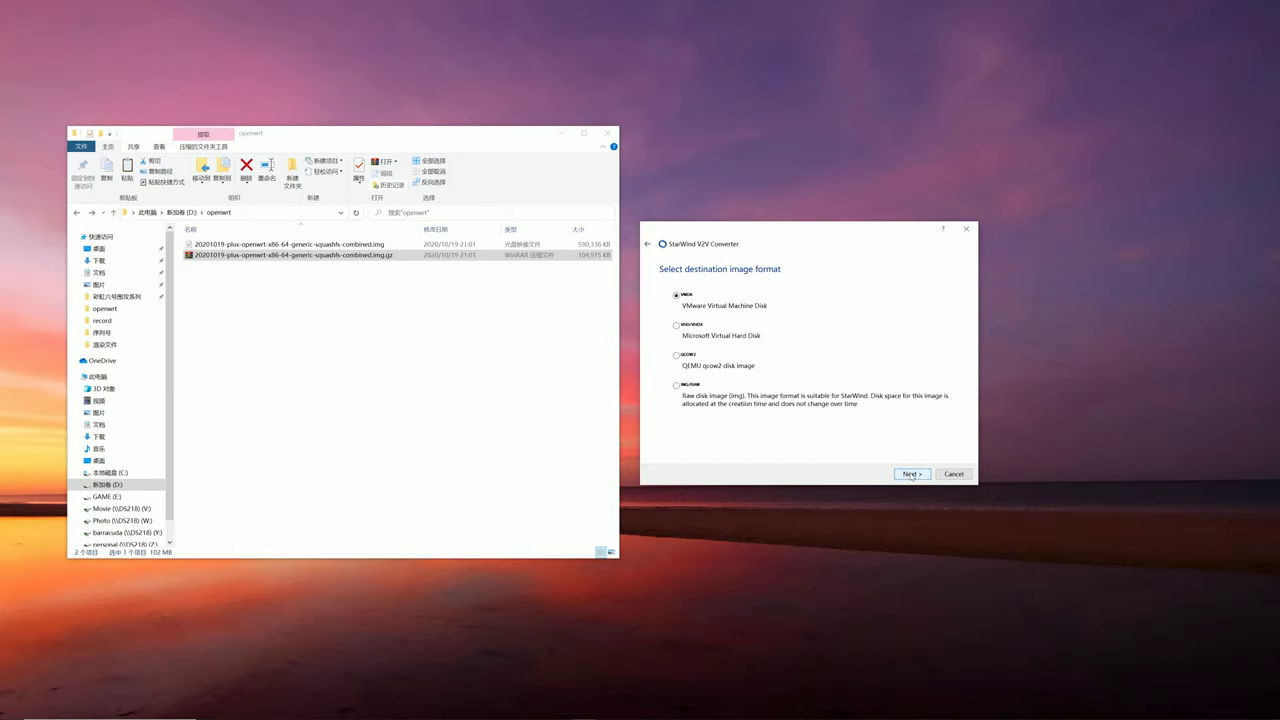
click(910, 474)
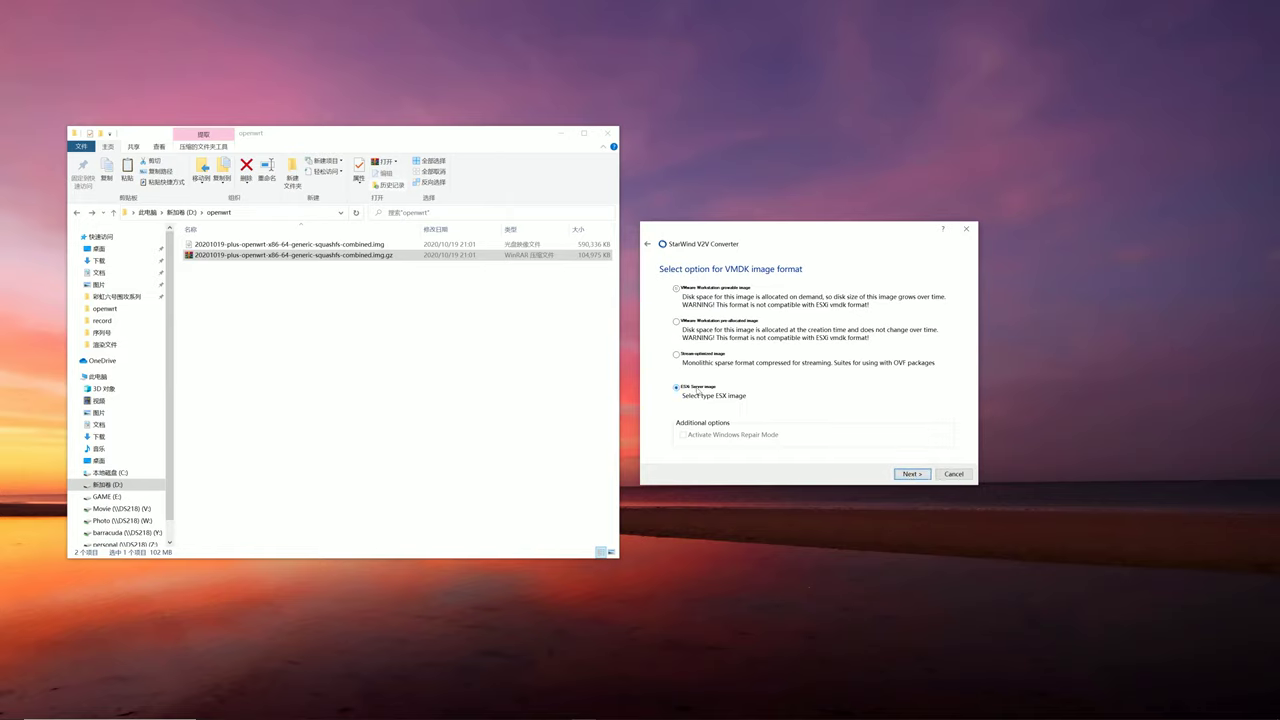
click(913, 475)
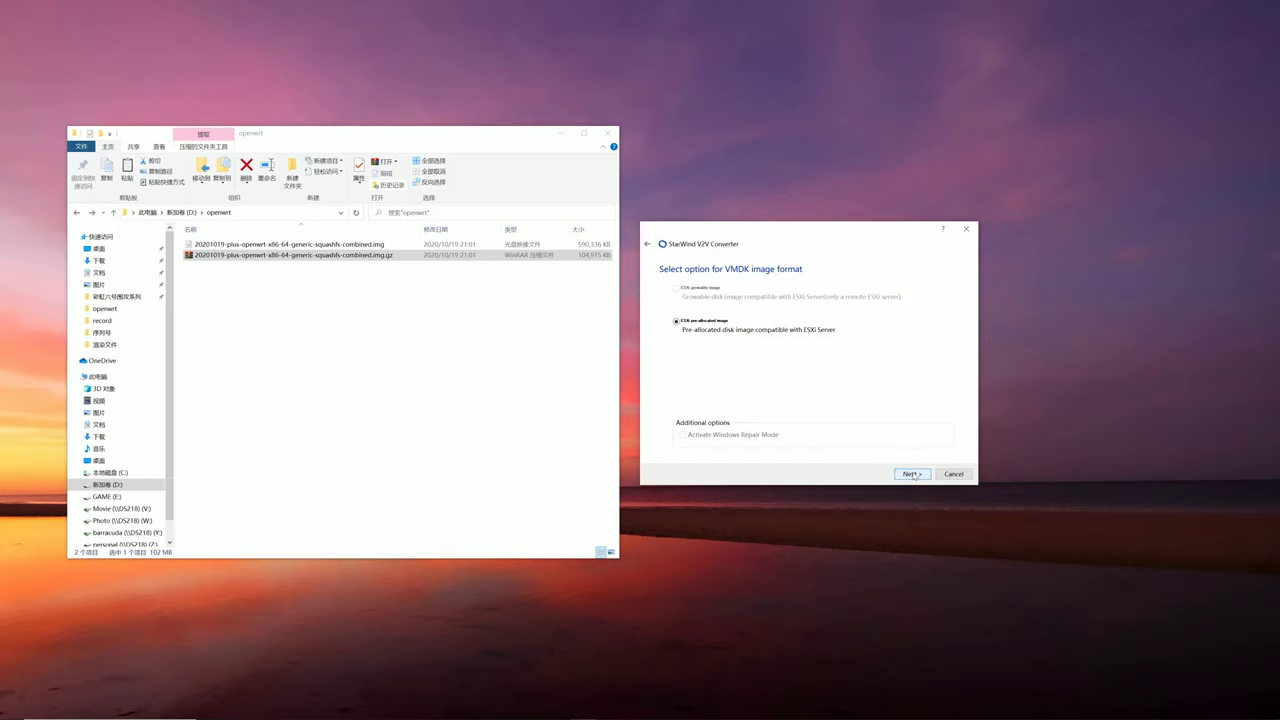
click(913, 475)
click(914, 475)
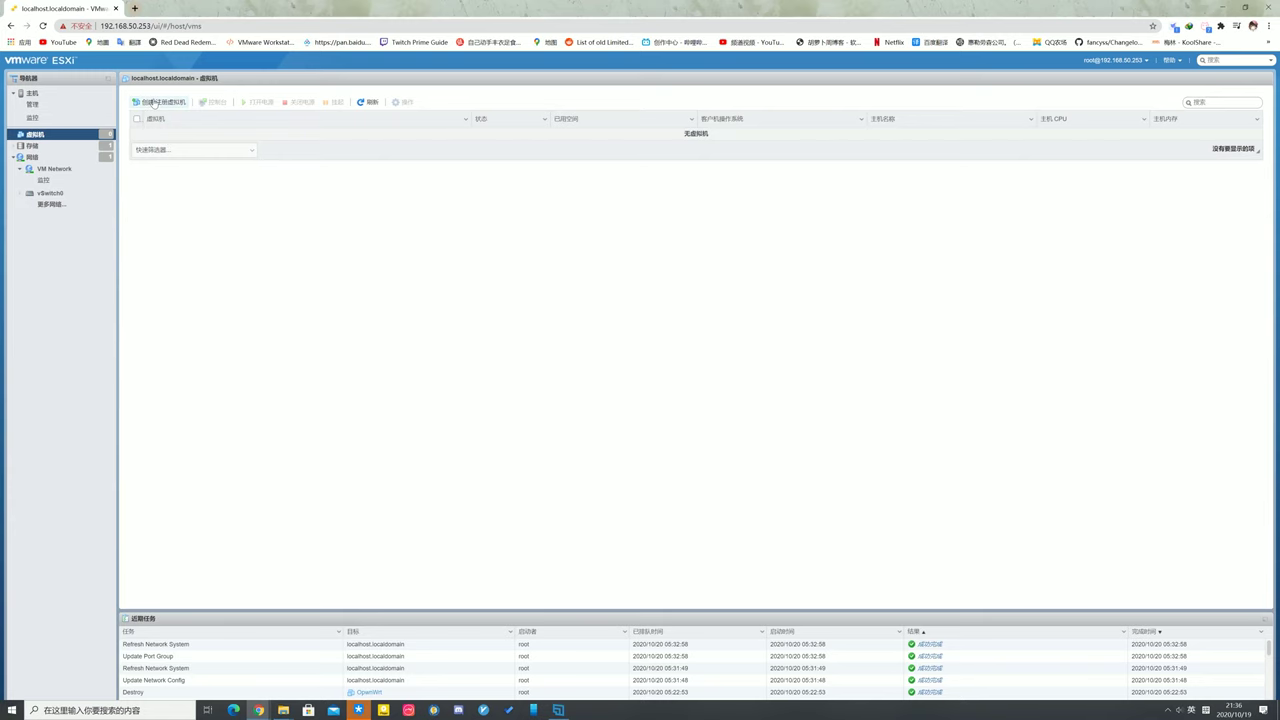
In the ESXi web client, start a new virtual machine named OpenWrt with Linux as the guest operating system family.
click(158, 101)
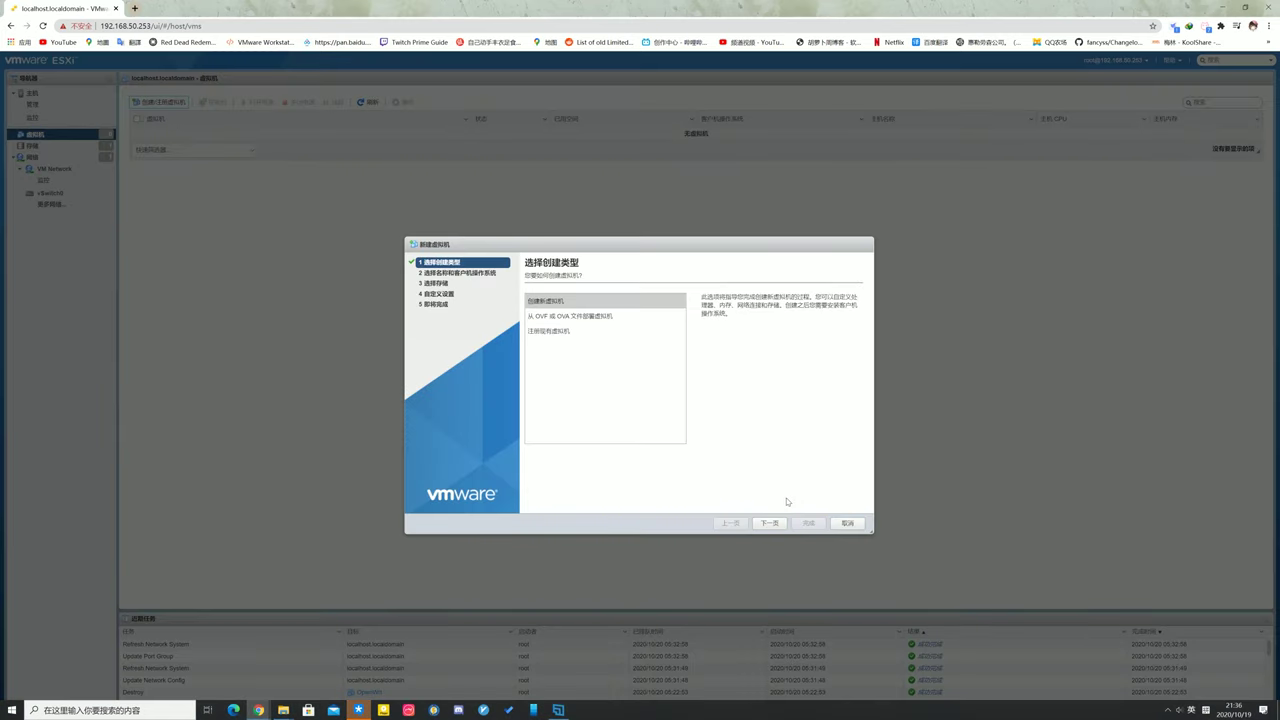
click(769, 523)
text(OpenWrt)
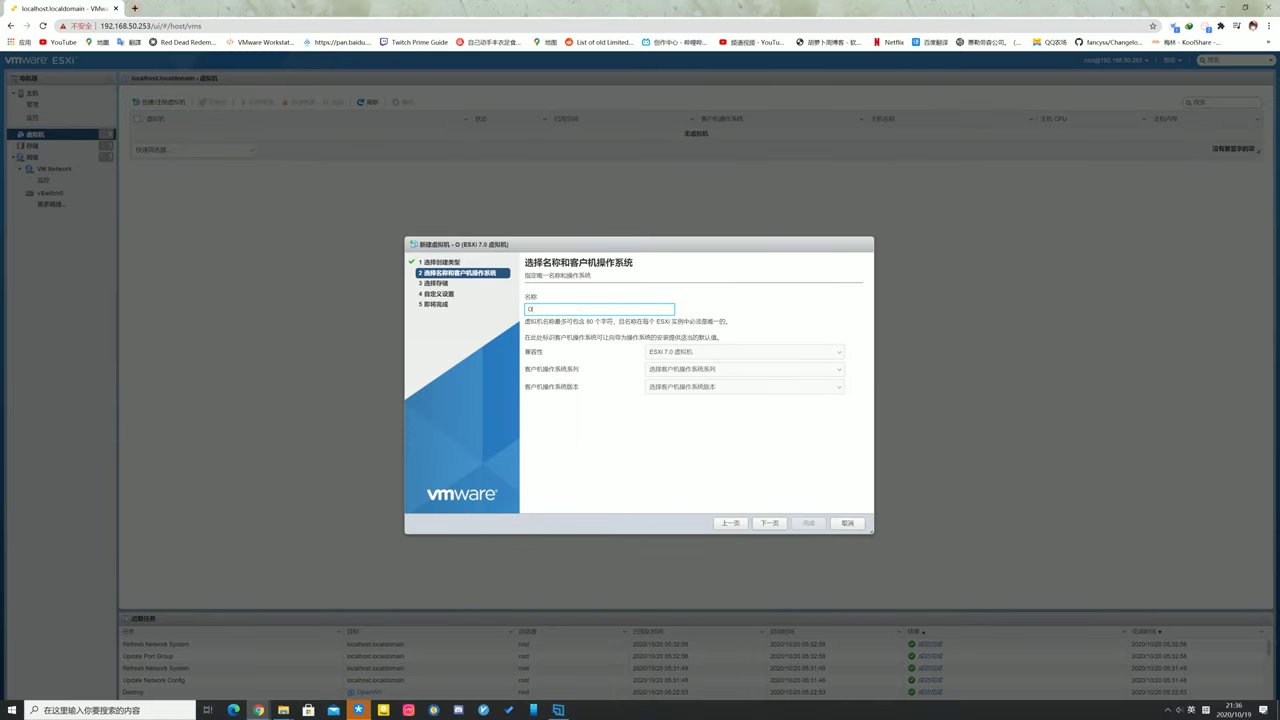
click(685, 369)
click(688, 388)
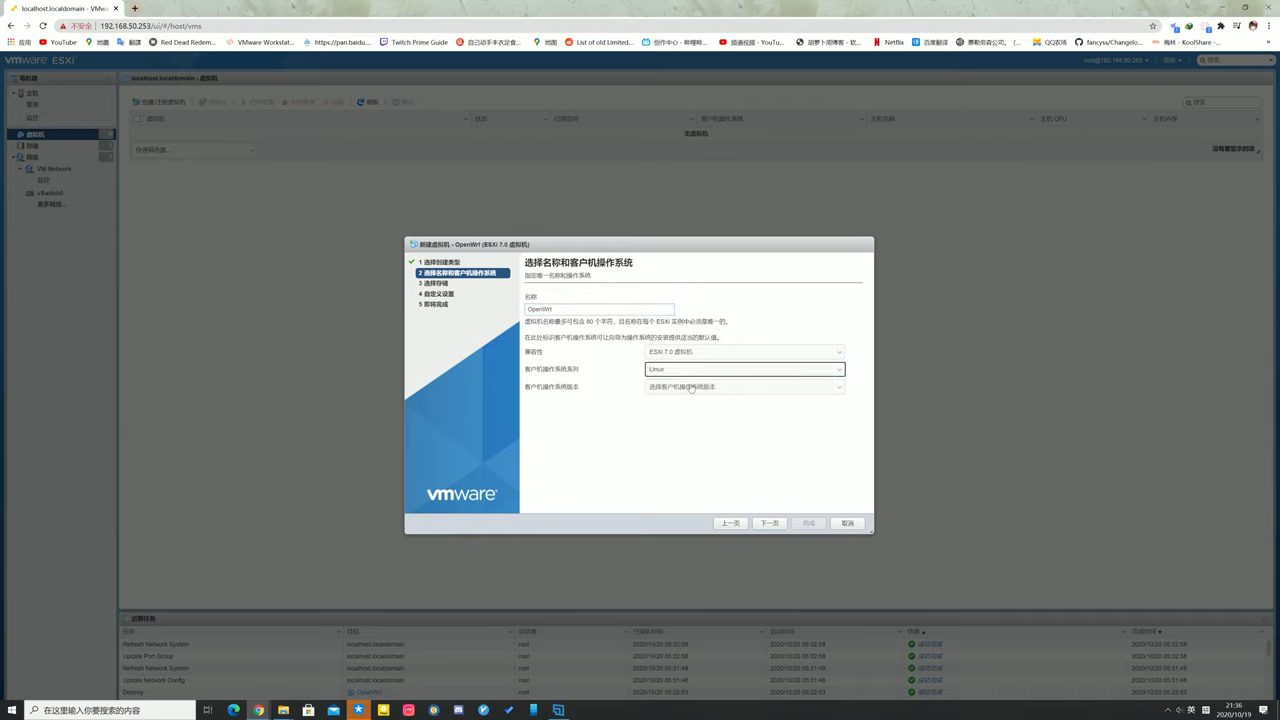
Set the guest operating system version to 其他 Linux (64 位) and store the virtual machine on datastore1.
click(760, 386)
scroll(760, 480, down, 5)
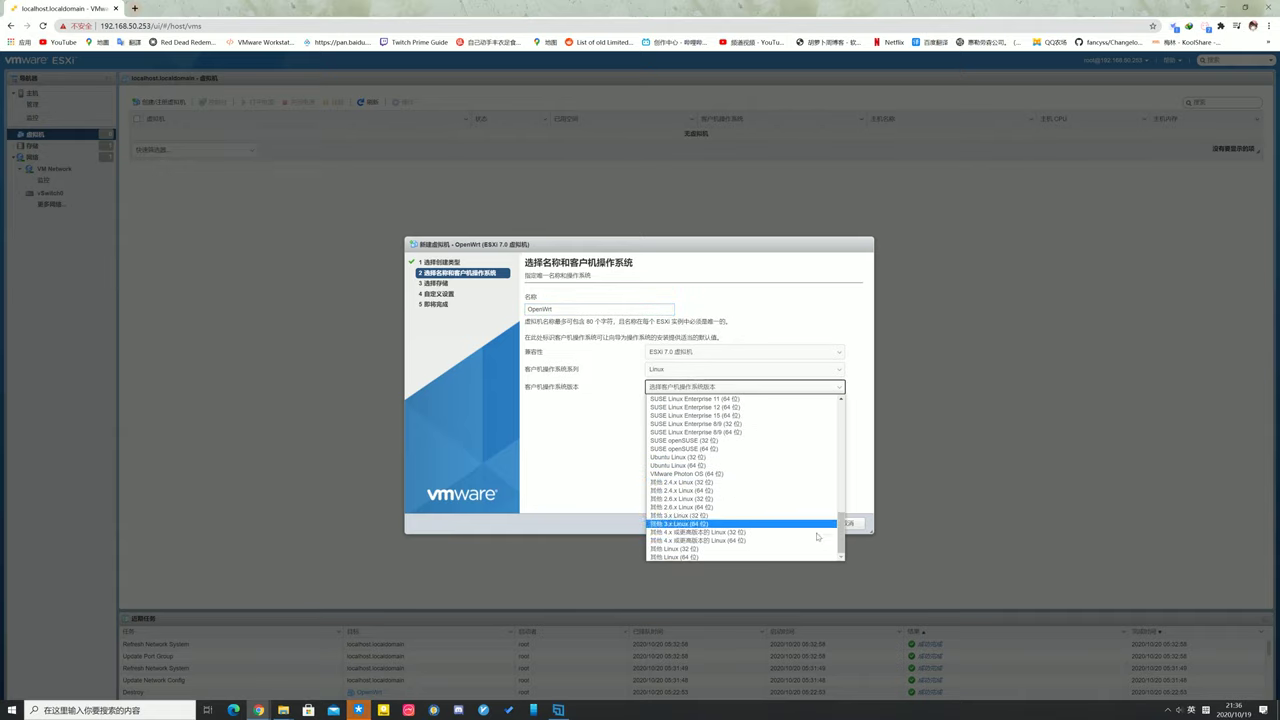
click(737, 557)
click(769, 523)
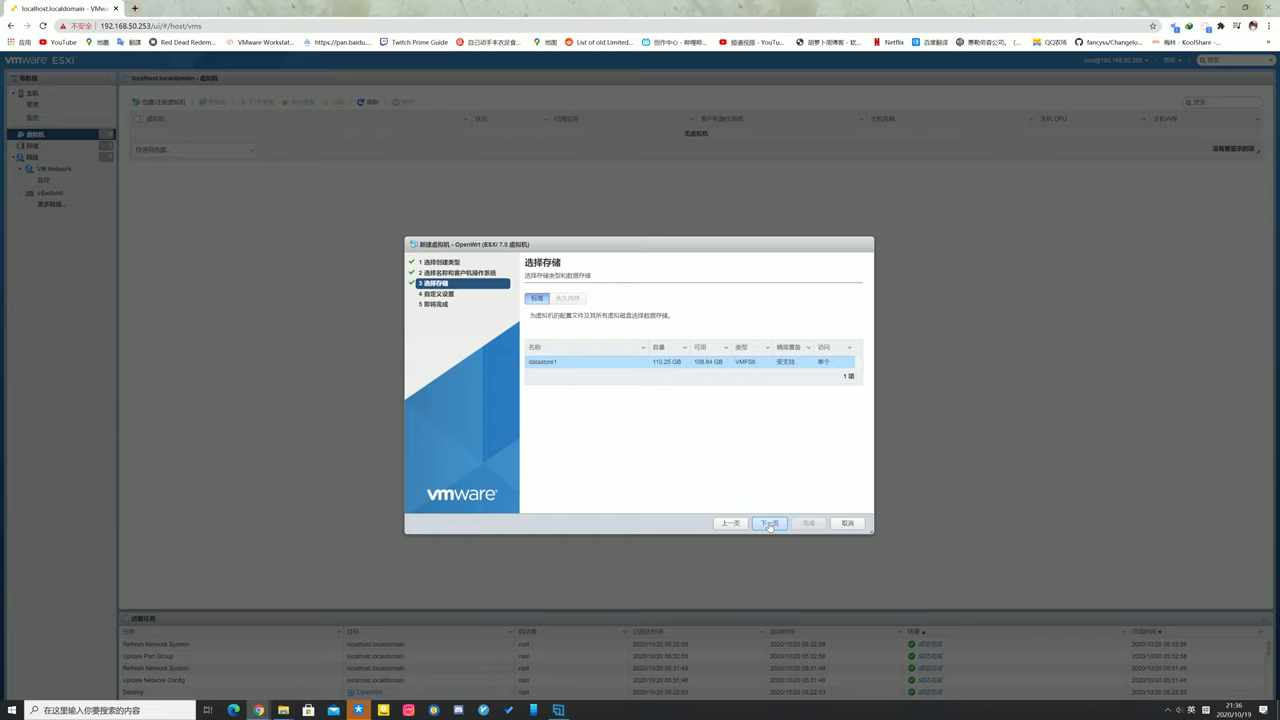
click(769, 523)
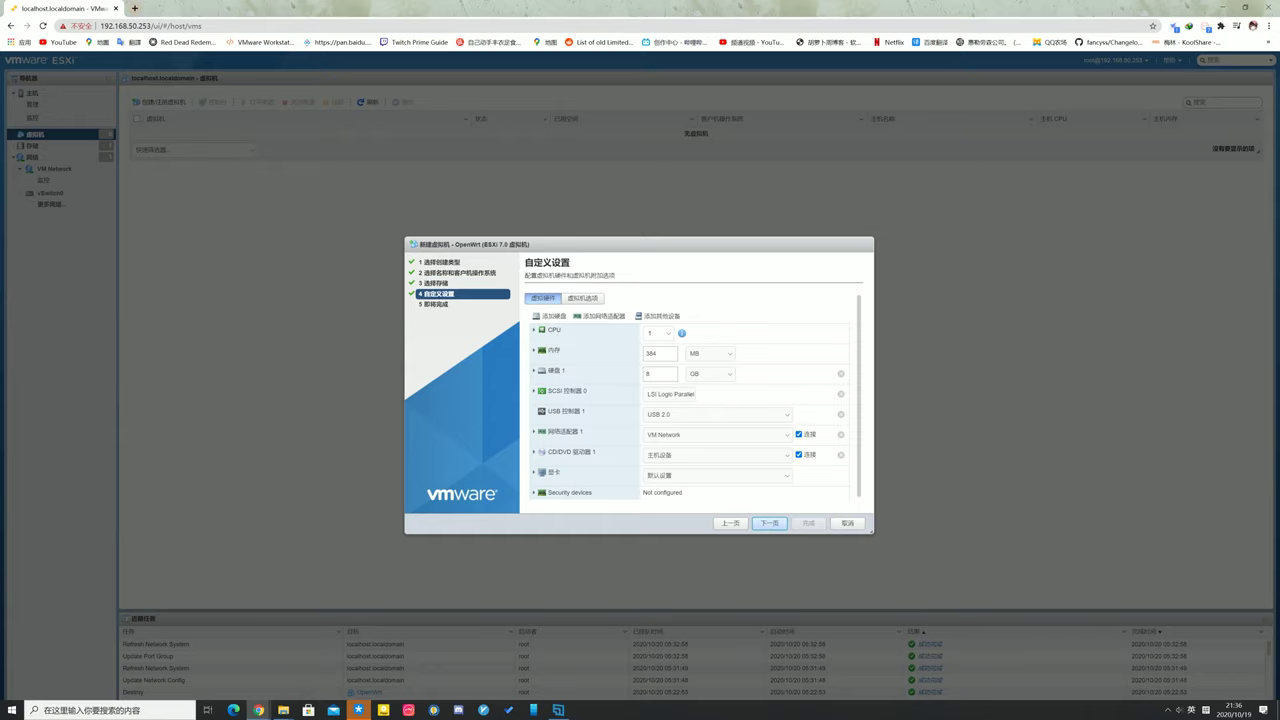
Set the virtual machine's memory to 2 GB and remove the default hard disk 1.
click(710, 353)
click(706, 372)
click(841, 373)
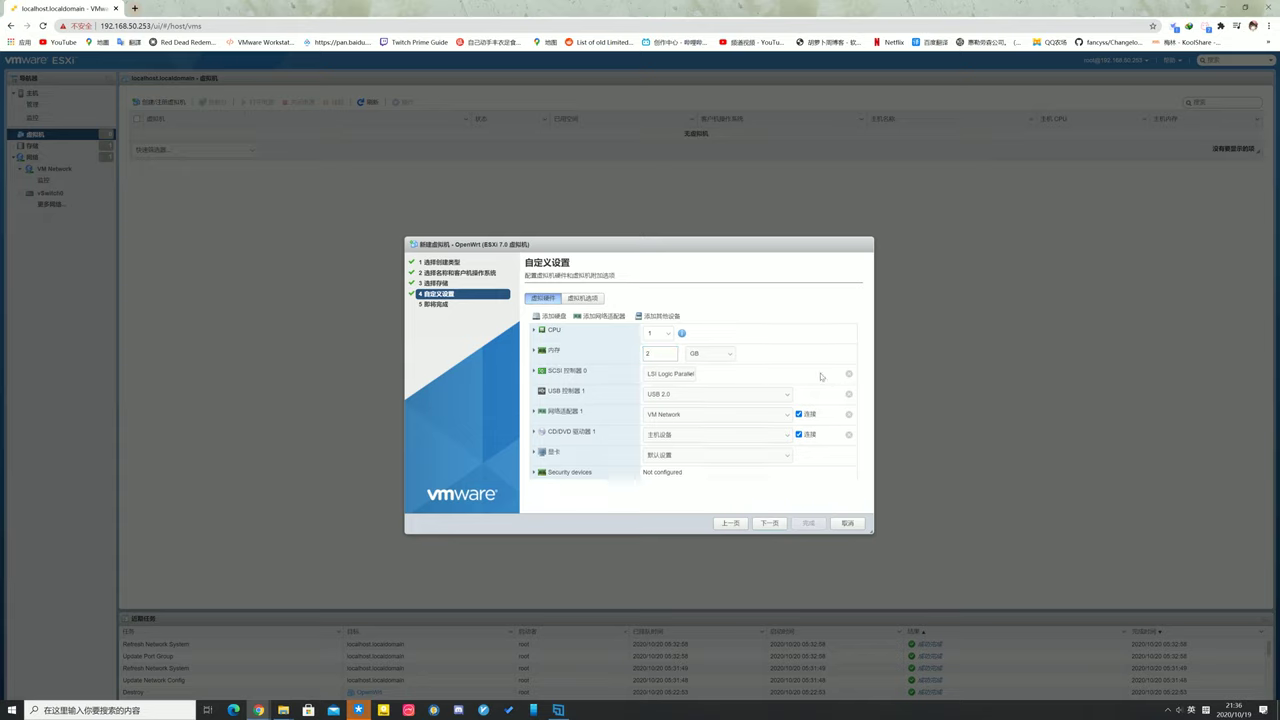
Remove the CD/DVD drive, check that the boot firmware is BIOS, and finish creating the OpenWrt virtual machine.
click(841, 434)
click(582, 299)
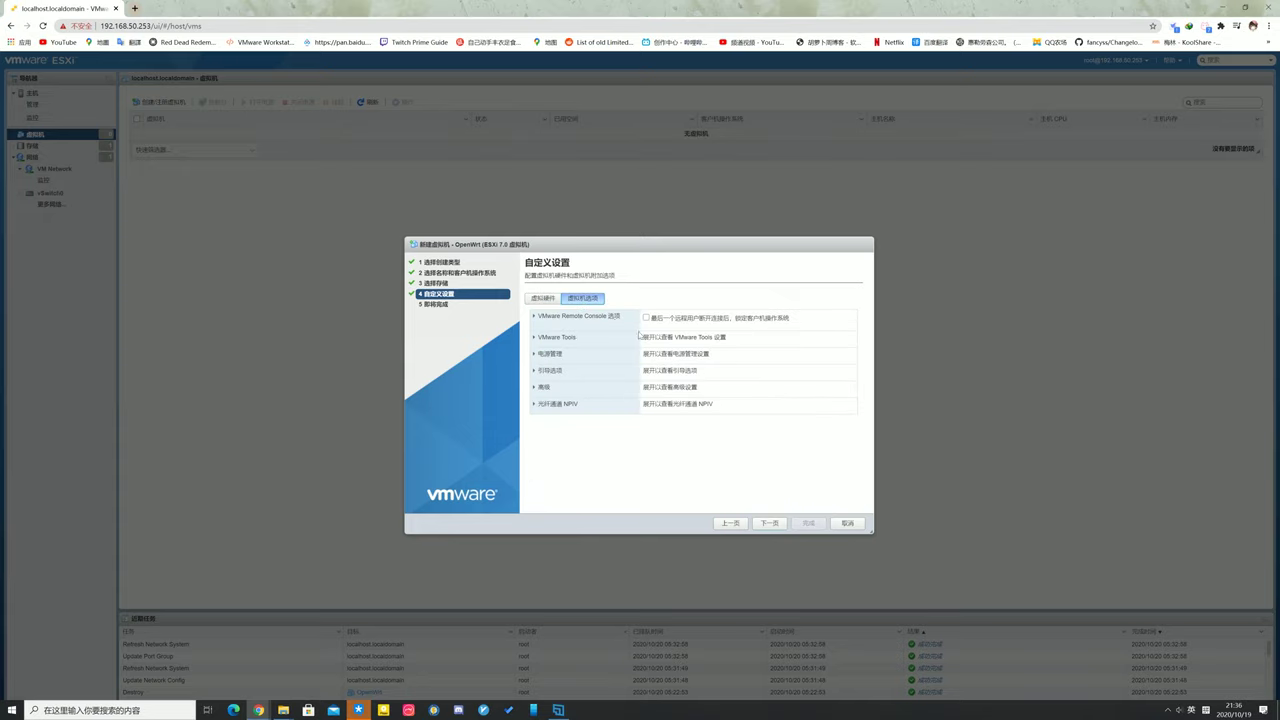
click(589, 374)
scroll(703, 443, down, 5)
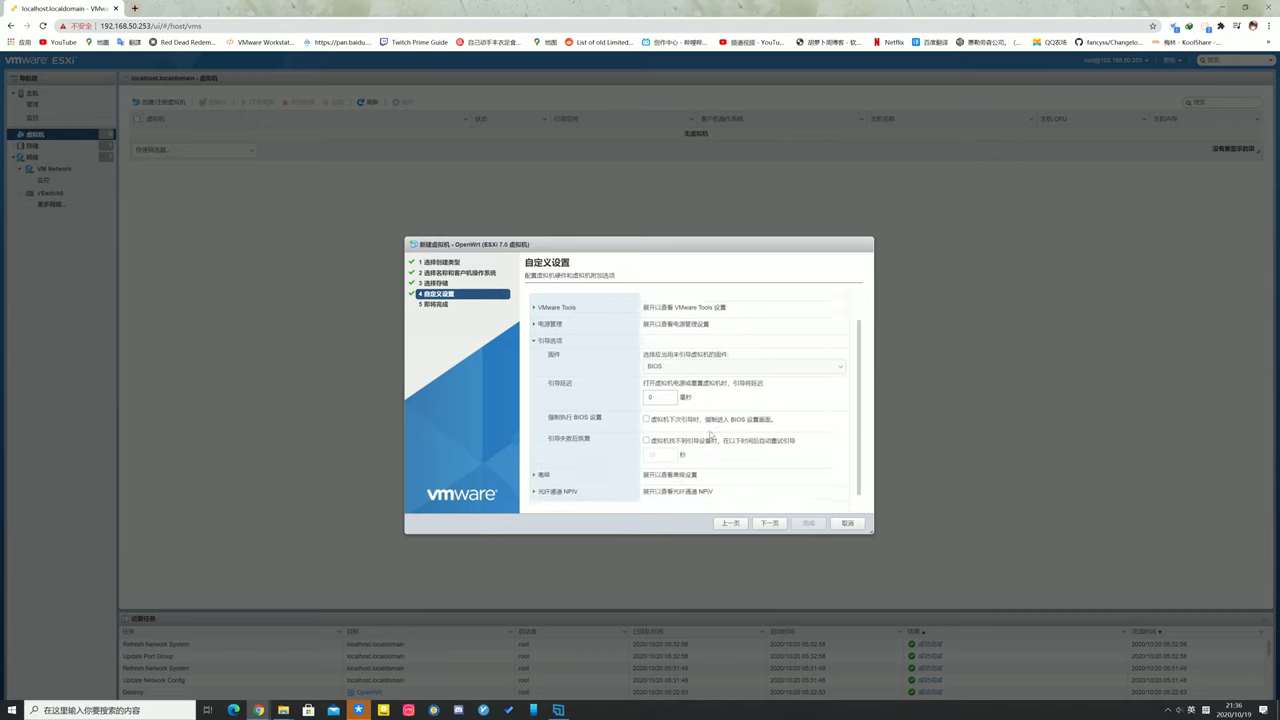
click(769, 523)
click(806, 523)
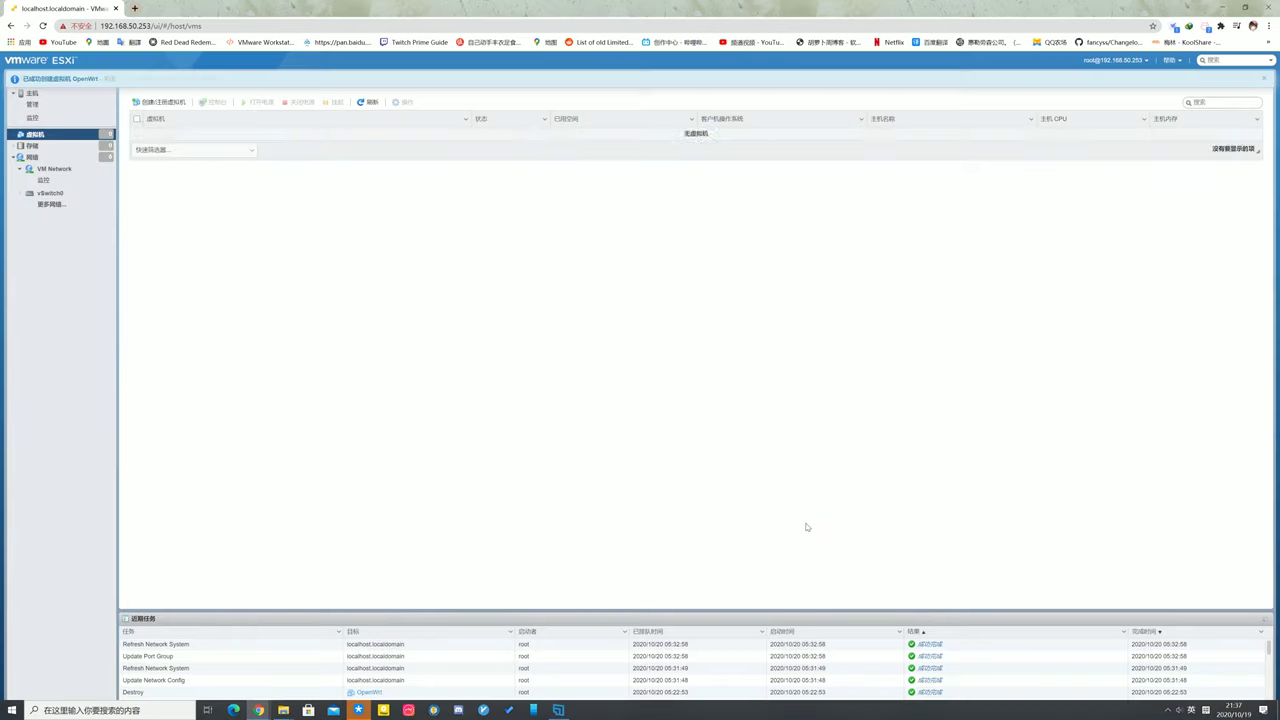
Upload 20201019-plus-openwrt-x86-64-generic-squashfs-combined-flat.vmdk to the OpenWrt folder on datastore1.
click(32, 145)
click(298, 118)
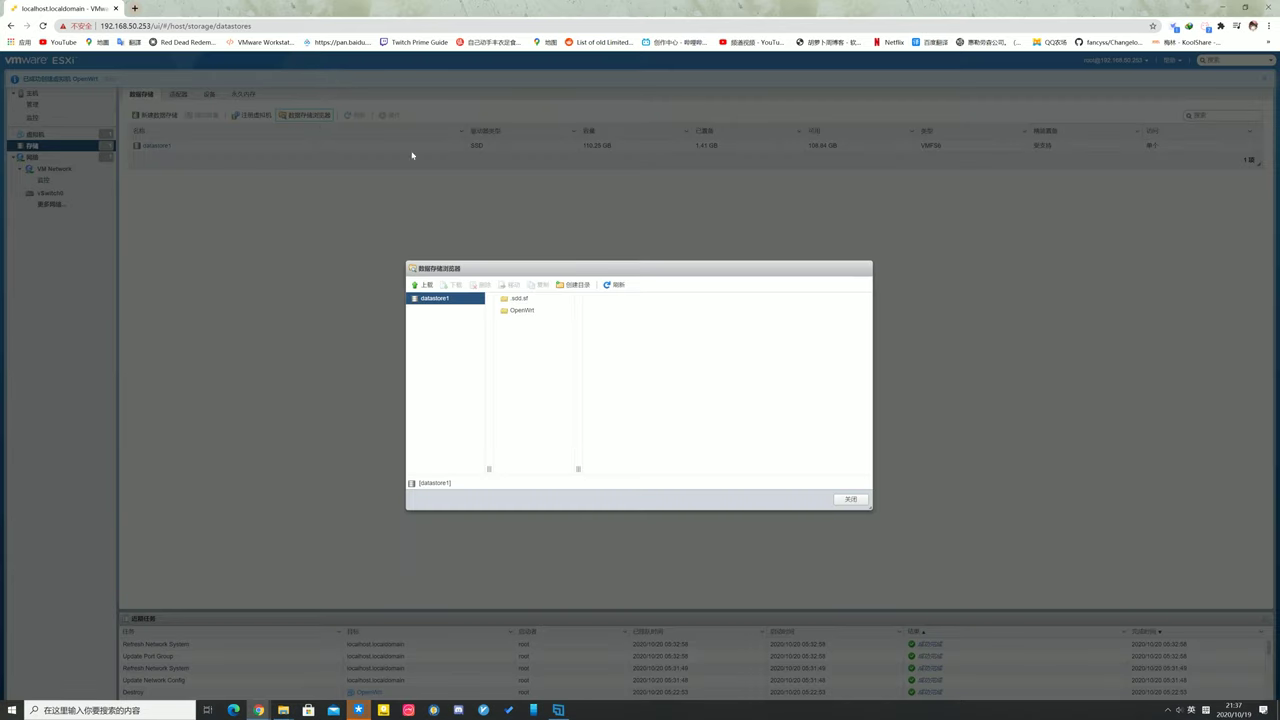
click(528, 312)
click(612, 318)
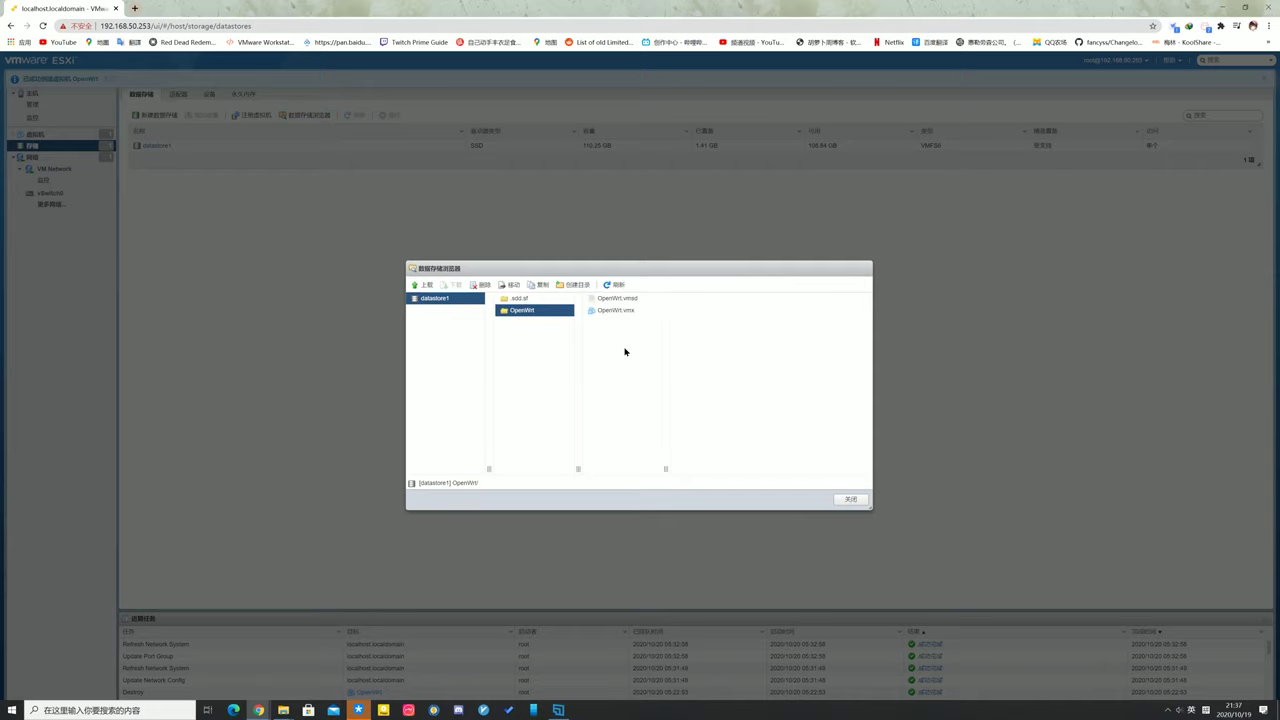
click(417, 285)
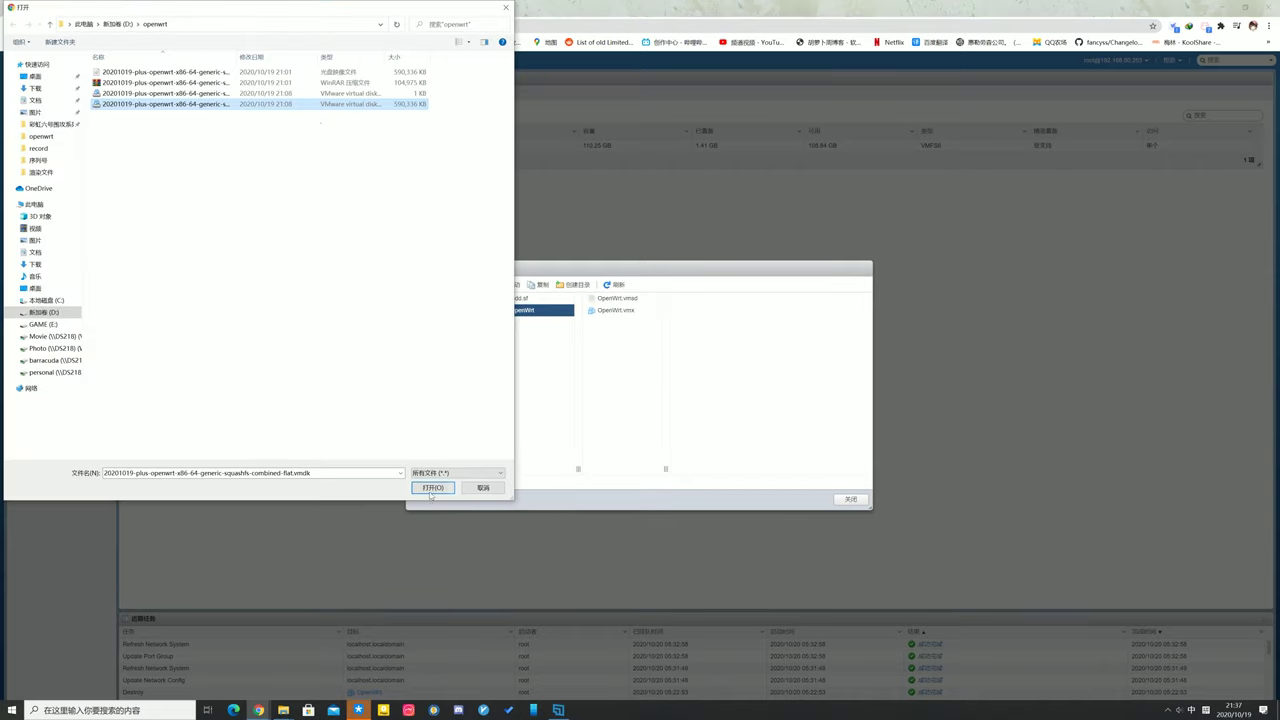
click(433, 488)
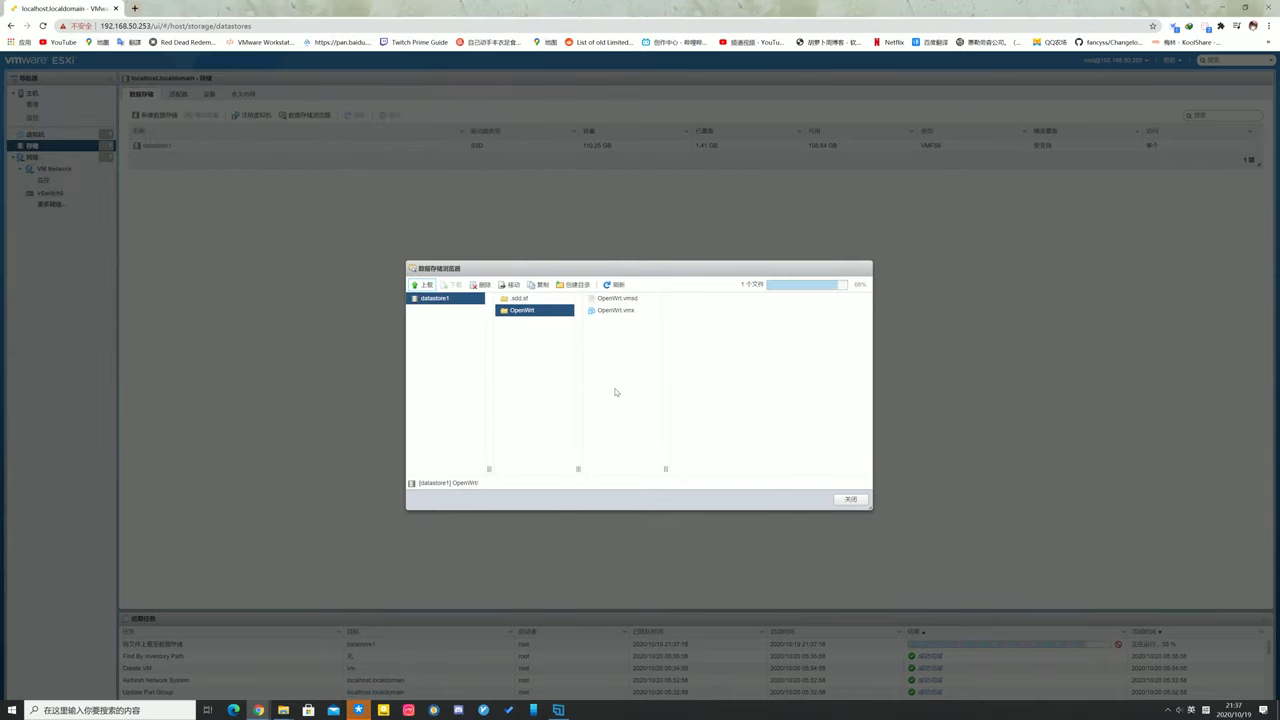
Upload the descriptor file 20201019-plus-openwrt-x86-64-generic-squashfs-combined.vmdk to the same OpenWrt datastore folder.
click(420, 285)
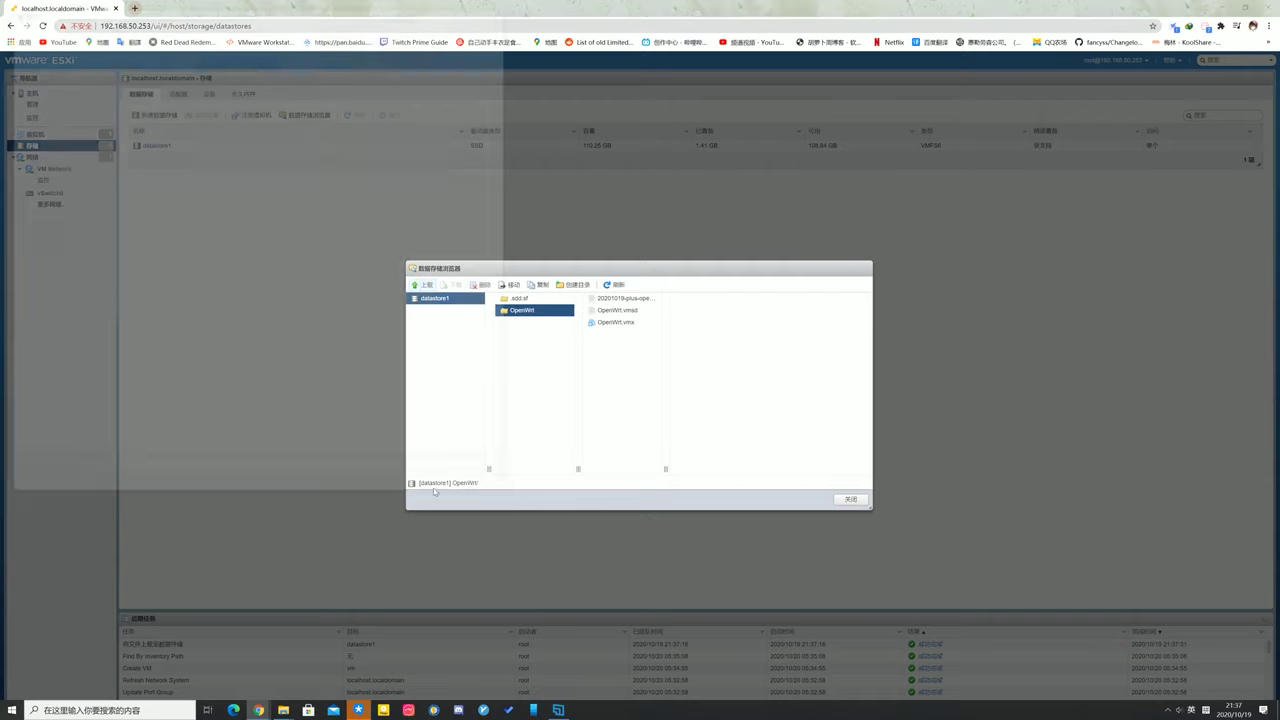
click(415, 93)
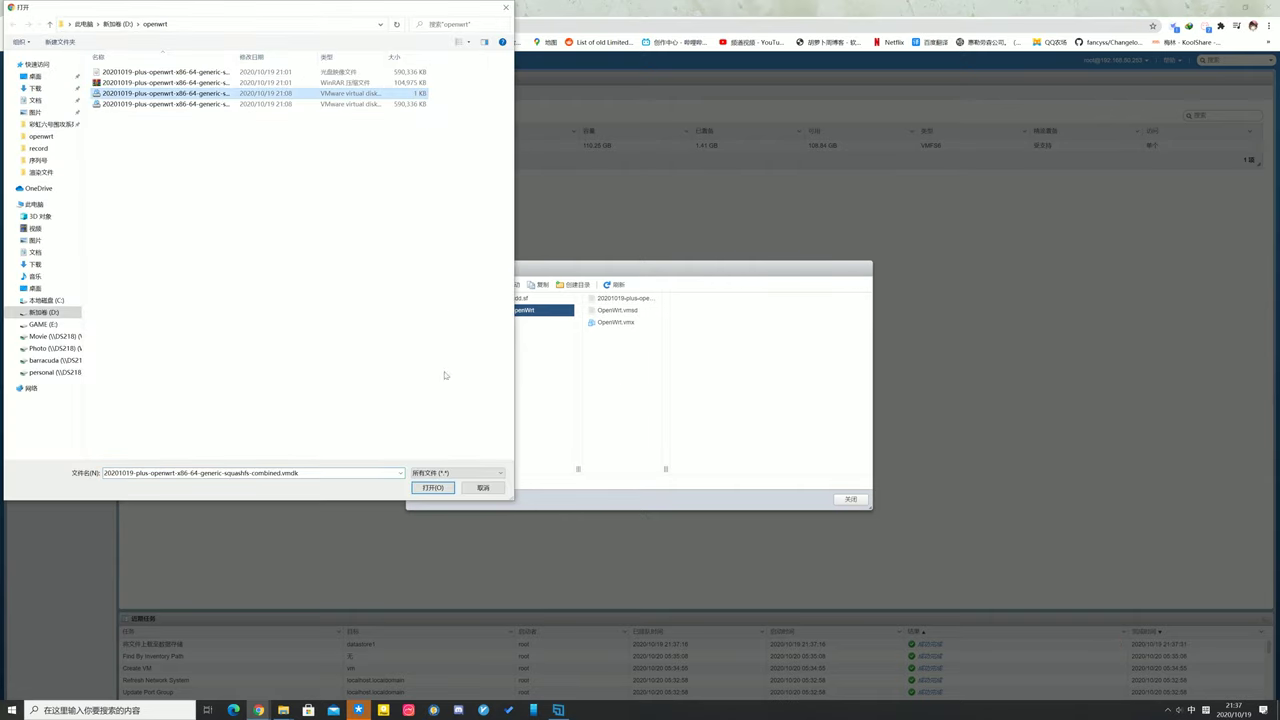
click(433, 488)
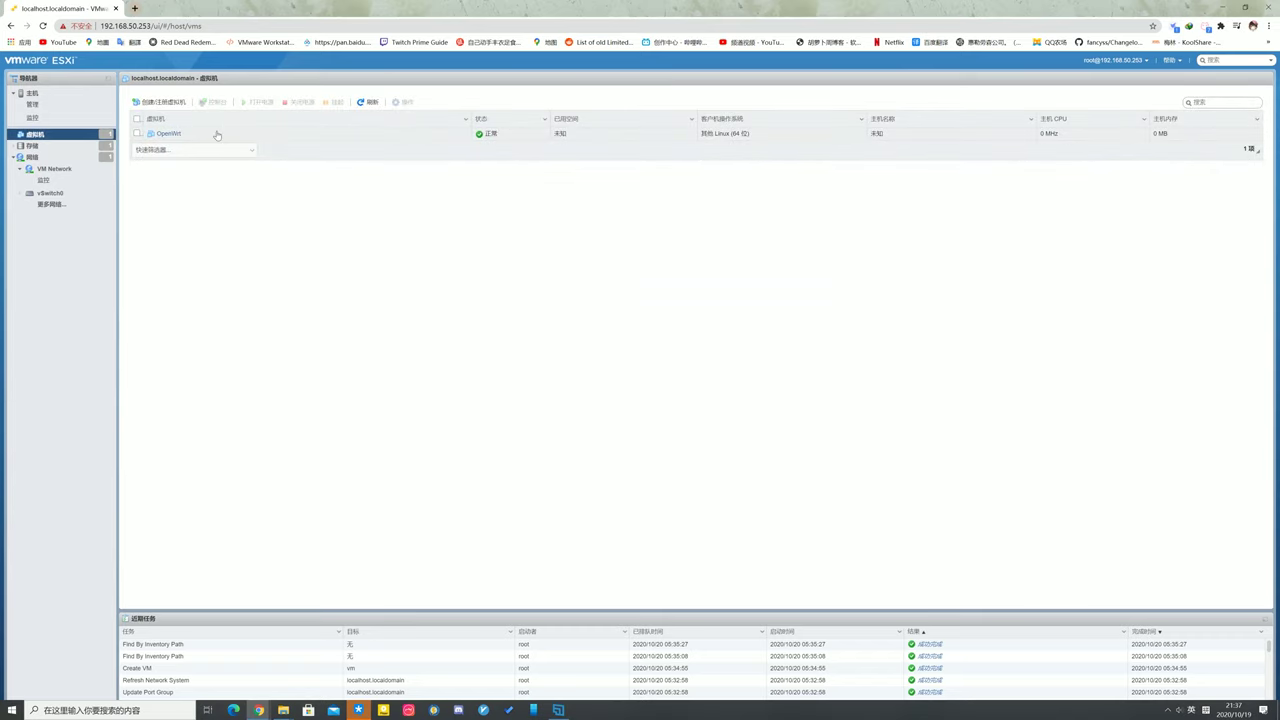
Attach the uploaded VMDK from the OpenWrt folder to the OpenWrt virtual machine as an existing hard disk and save.
click(168, 134)
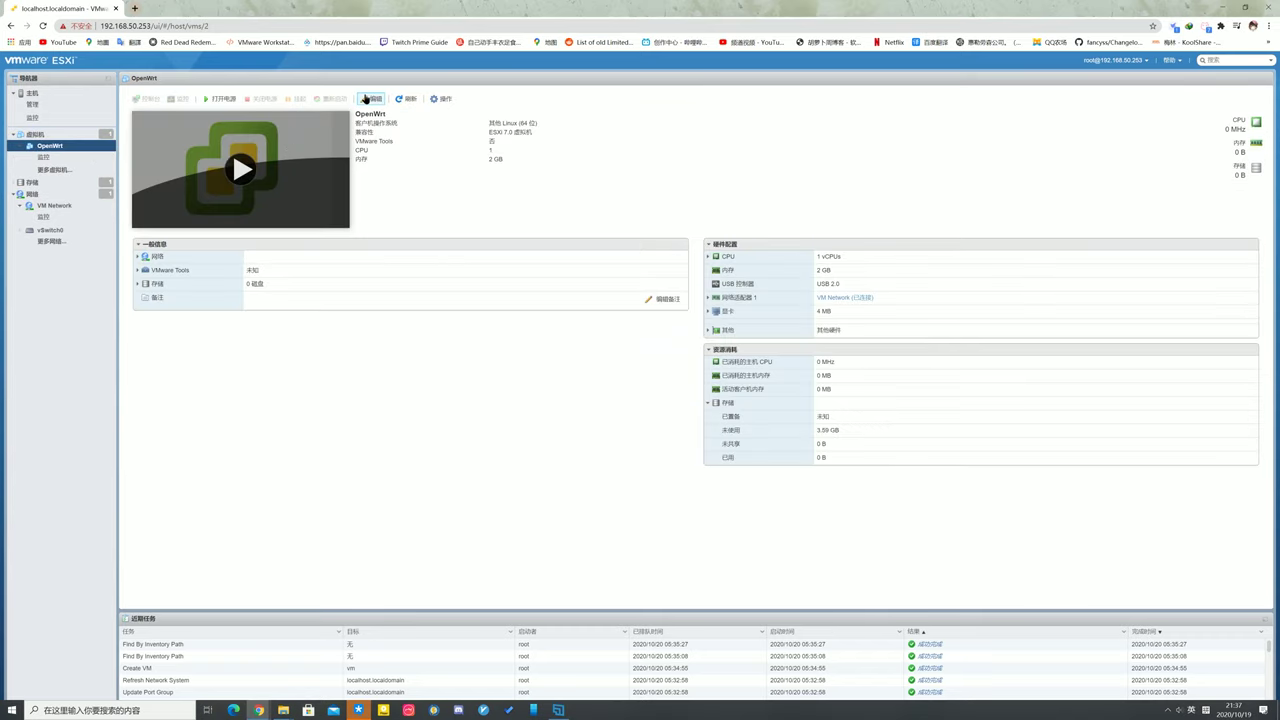
click(371, 99)
click(474, 302)
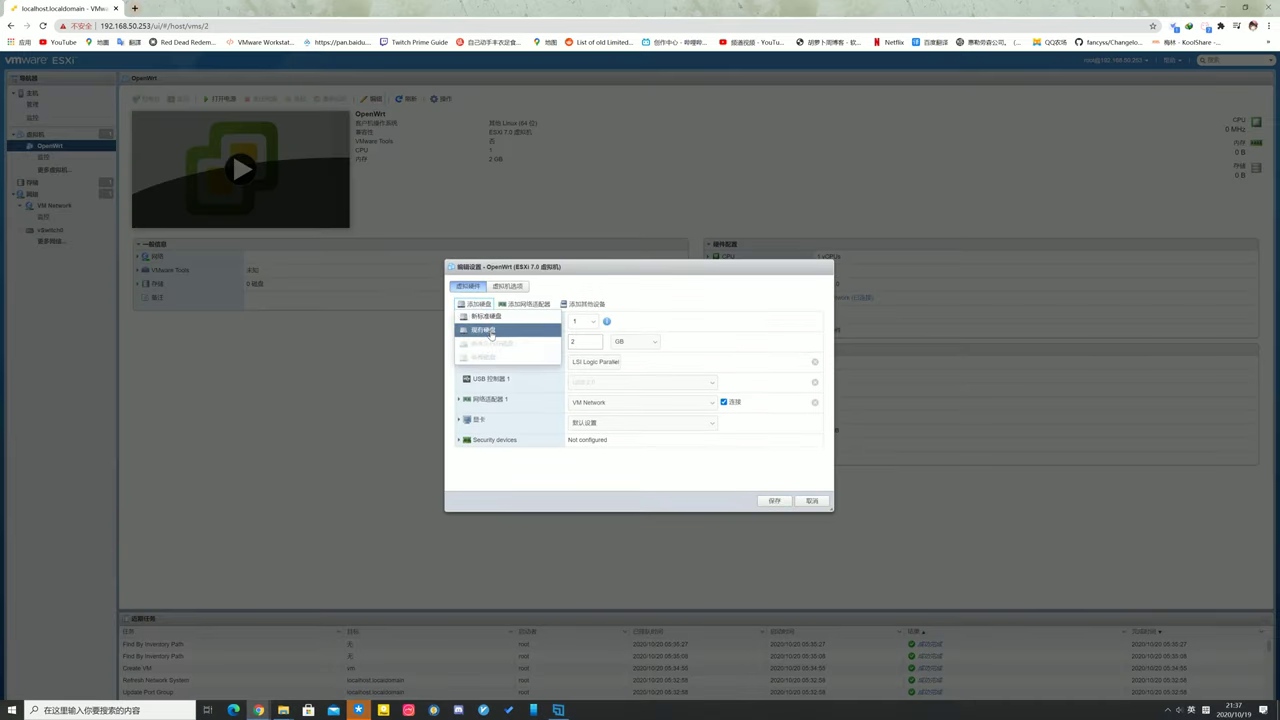
click(491, 331)
click(522, 310)
click(615, 299)
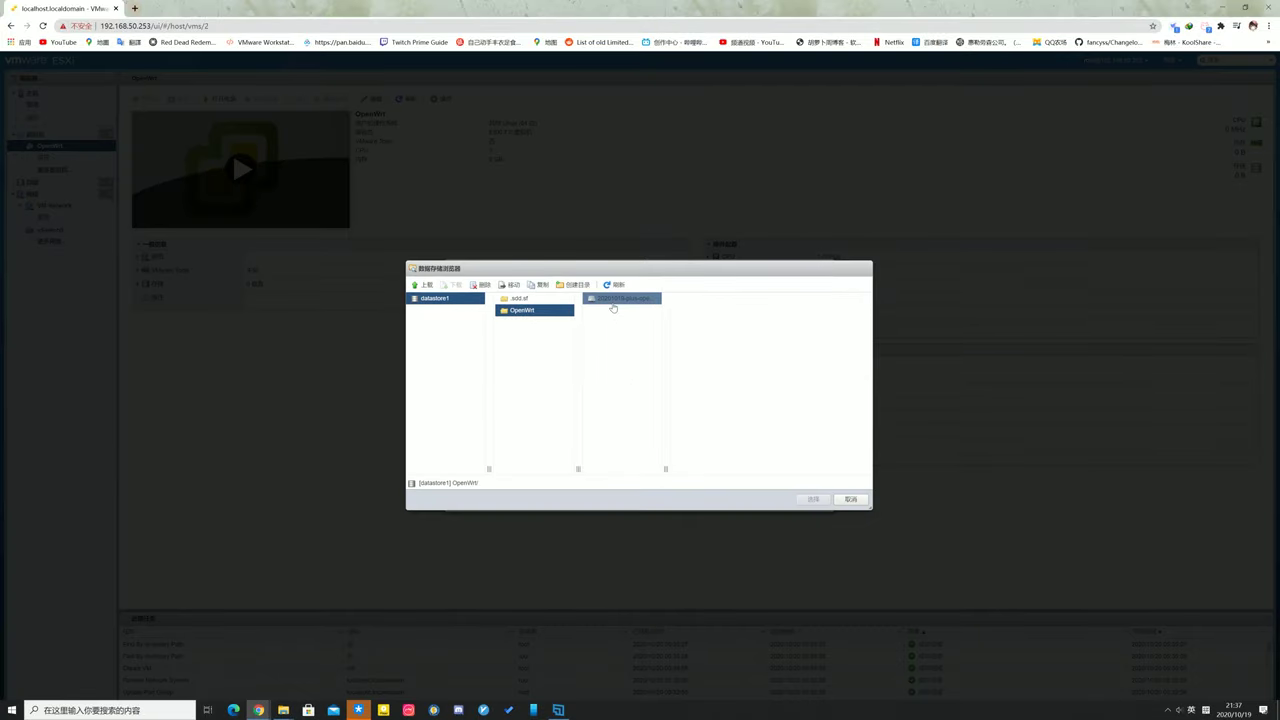
click(815, 498)
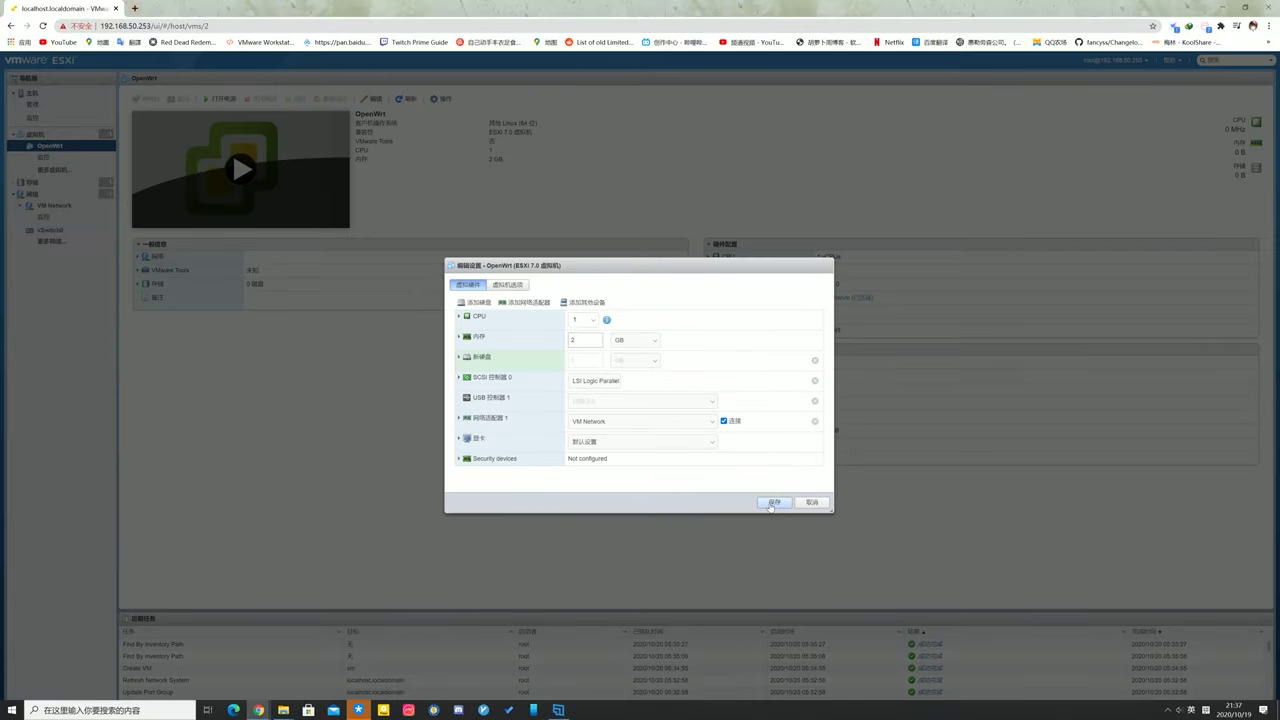
click(772, 502)
Set the OpenWrt virtual machine's hard disk 1 size to 2 GB and save the settings.
click(370, 98)
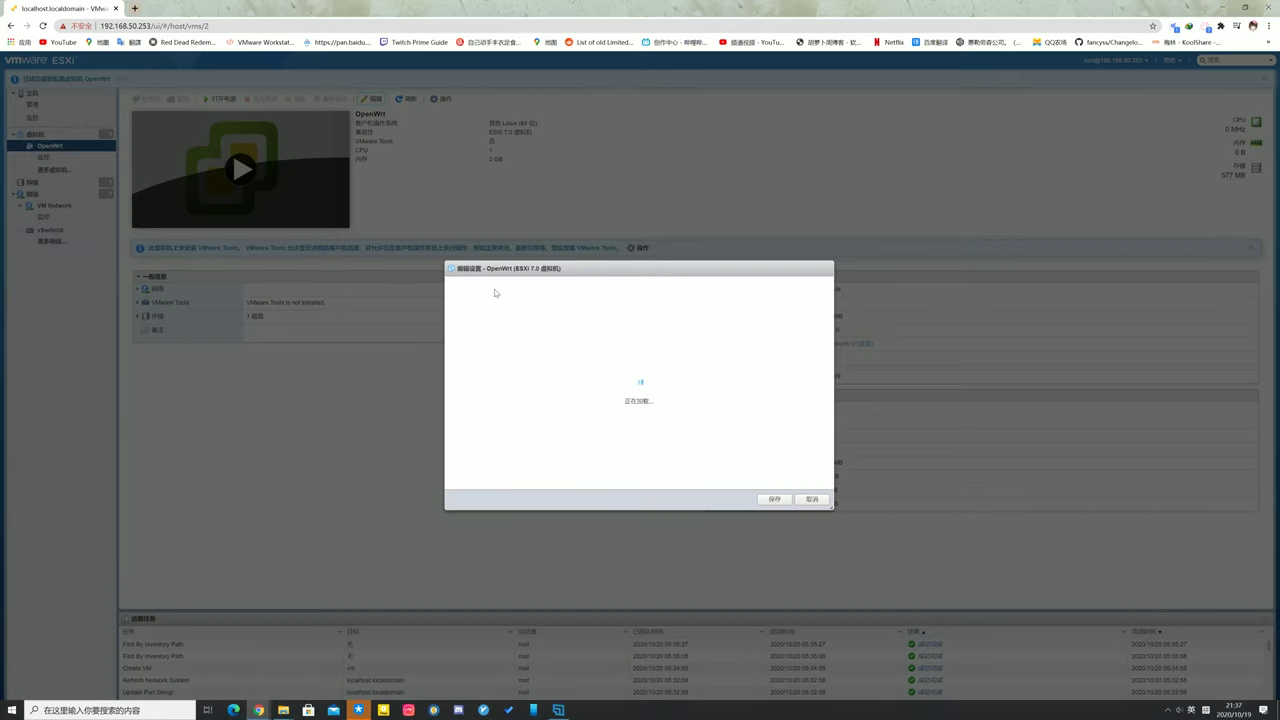
click(630, 363)
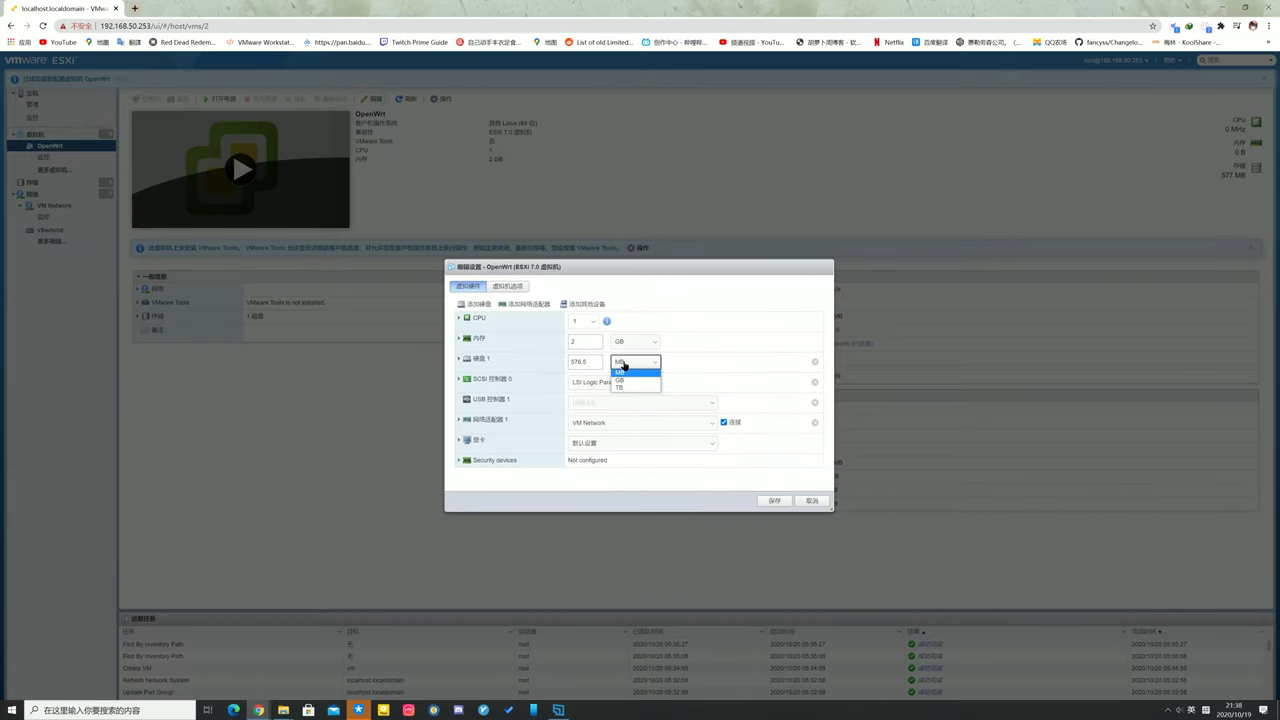
click(622, 379)
double_click(585, 362)
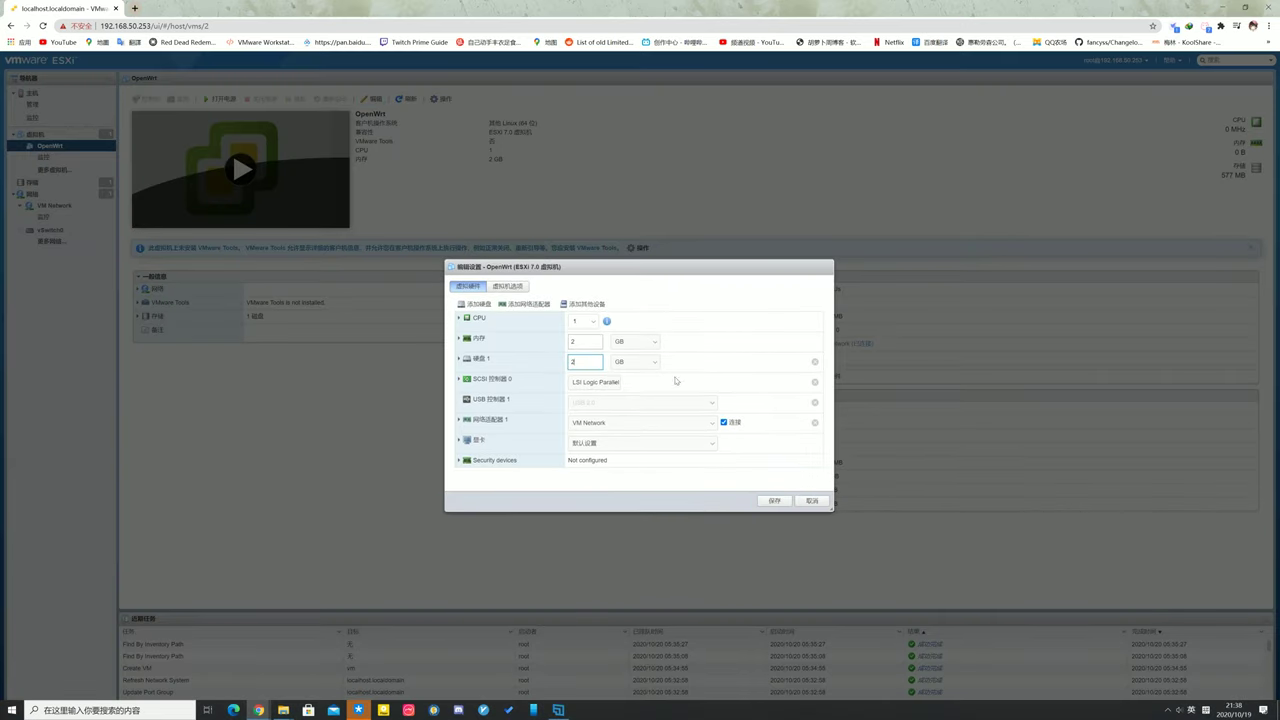
click(773, 500)
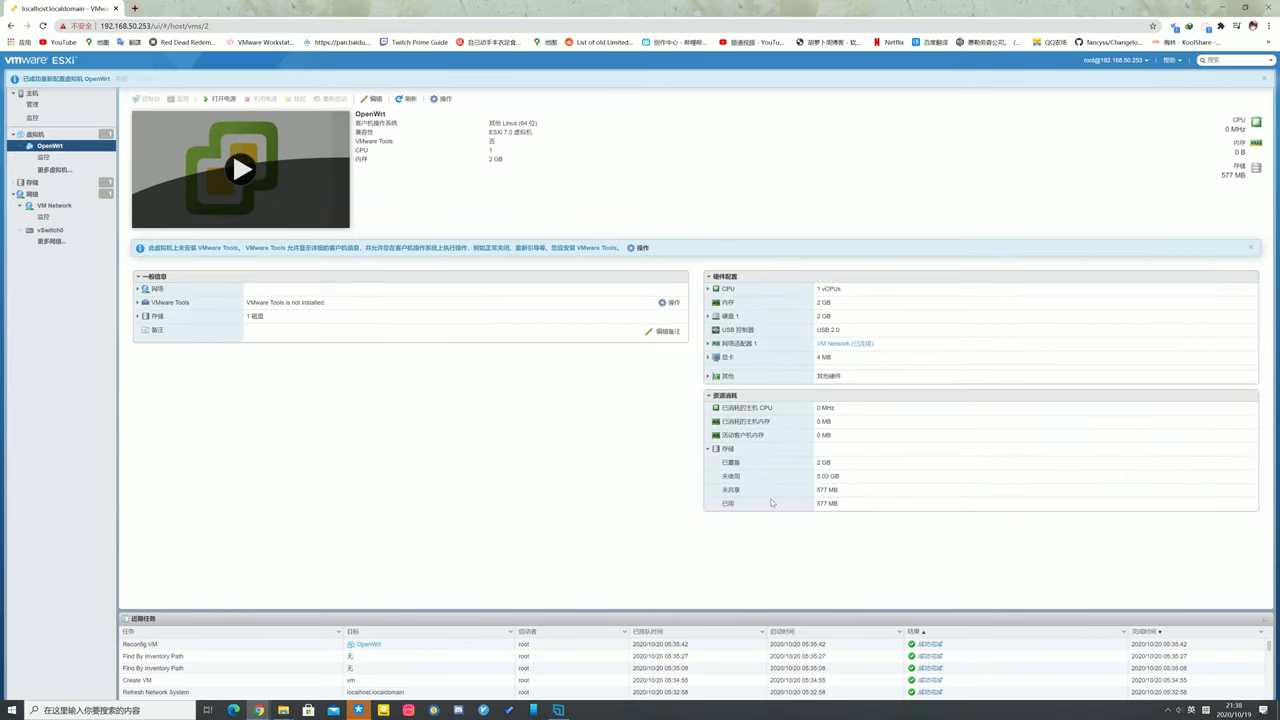
Power on the OpenWrt virtual machine and open /etc/config/network with vi in its console.
click(238, 162)
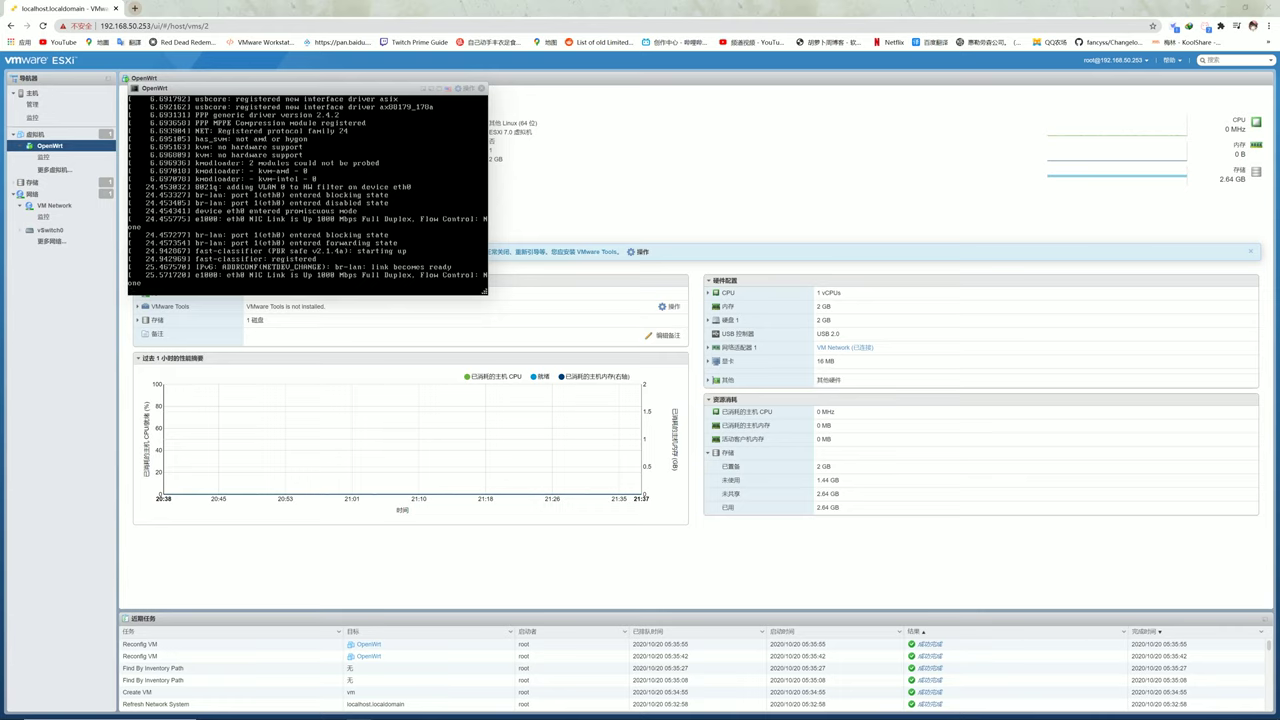
text(vi /etc/config/ne)
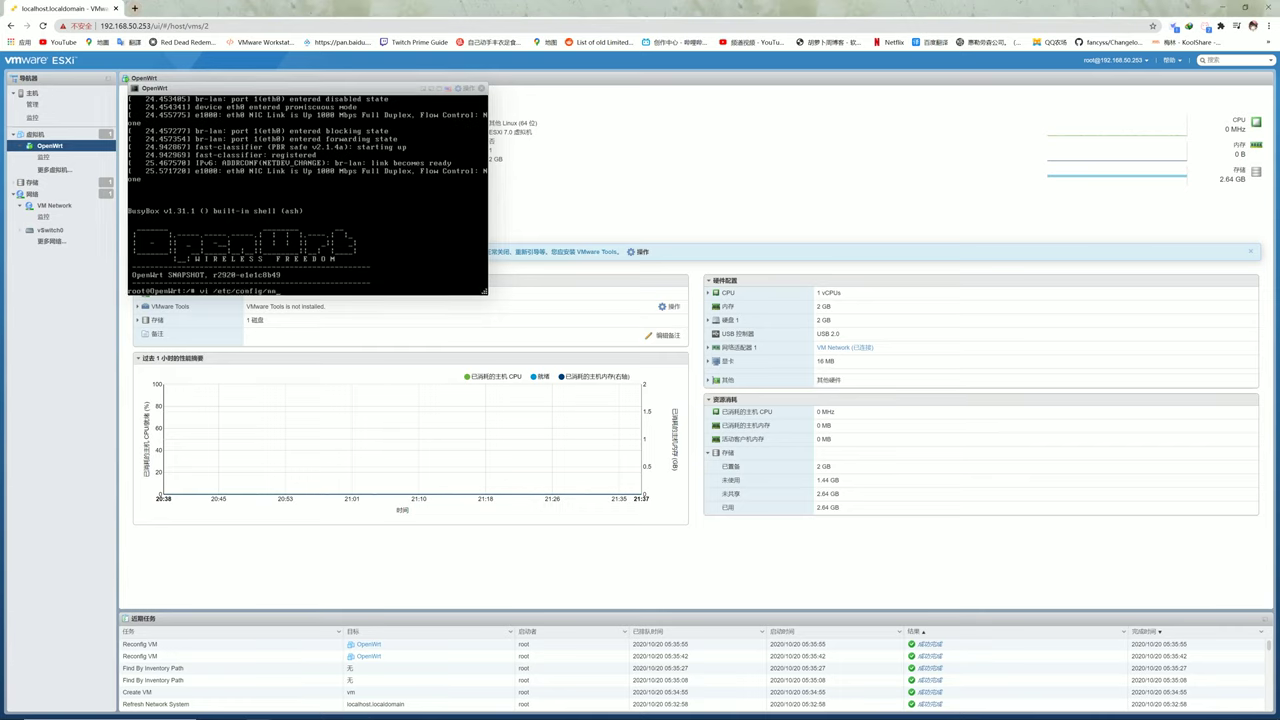
text(twork)
key(Return)
Save the network configuration with the LAN ipaddr set to 192.168.50.254 and reboot OpenWrt.
key(Escape)
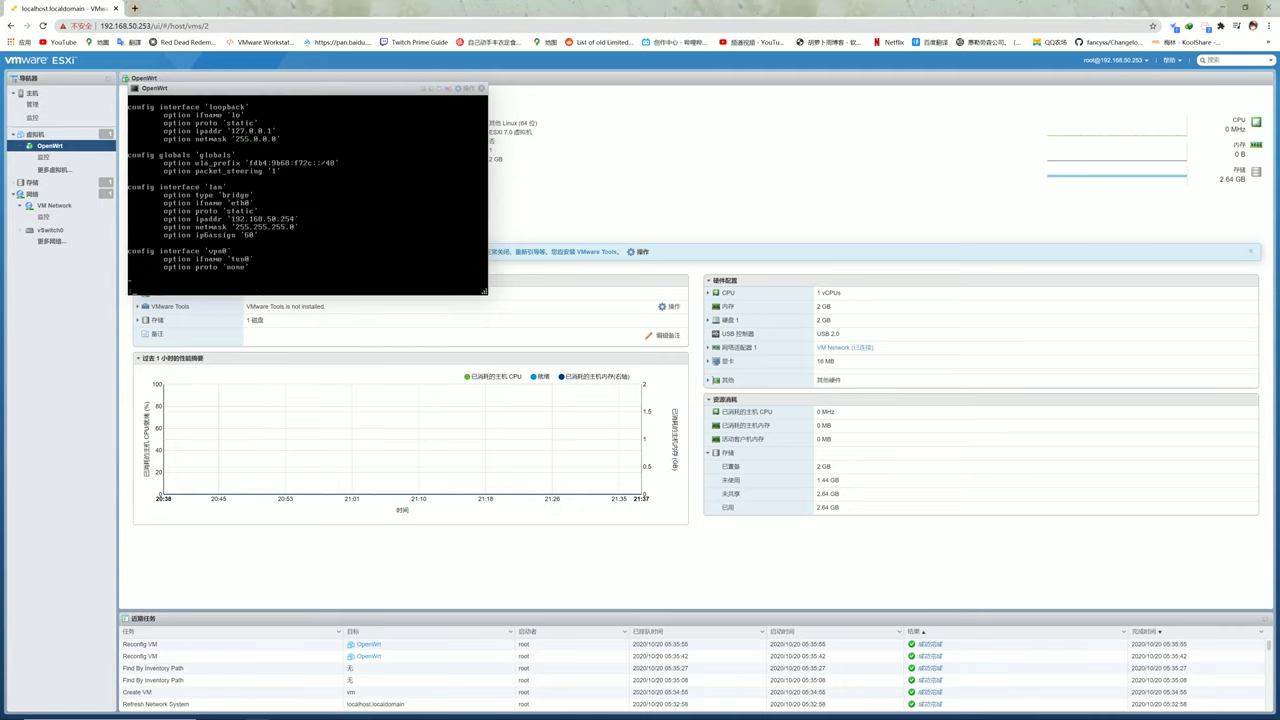
text(:wq)
key(Return)
text(reboot)
key(Return)
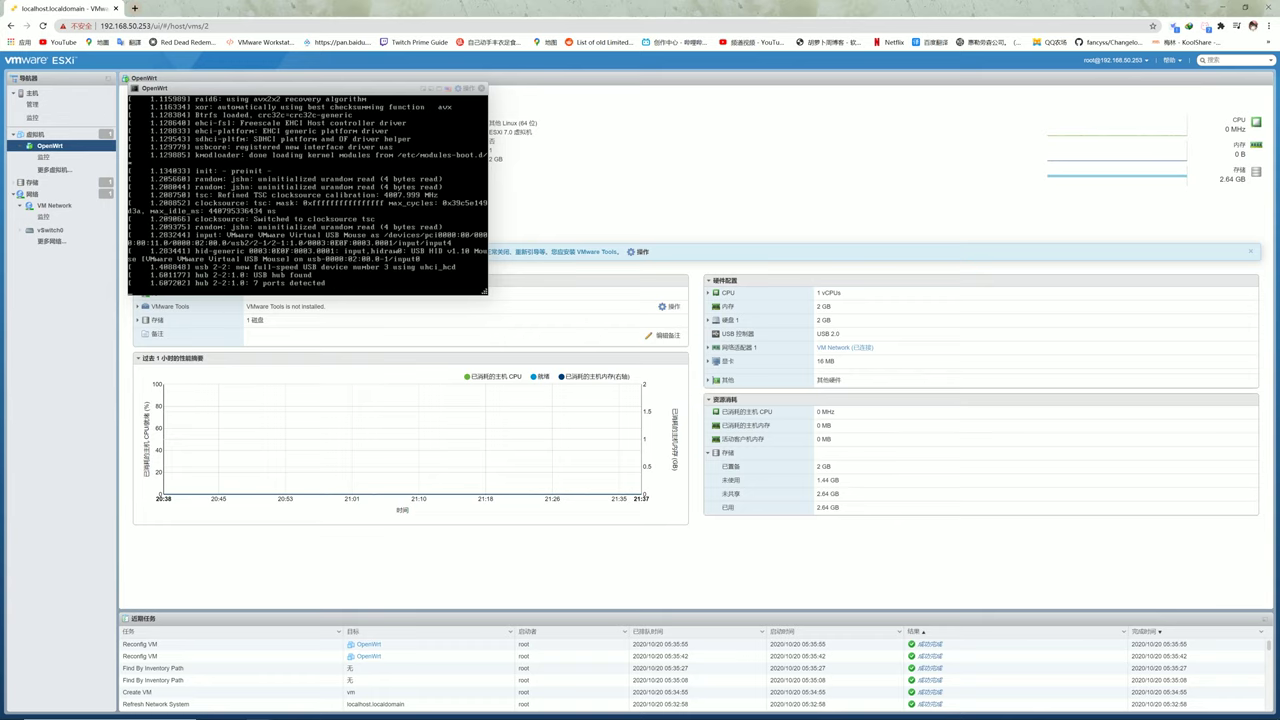
Open the OpenWrt web interface at 192.168.50.254 in a new browser tab and log in as root.
key(ctrl+t)
text(192)
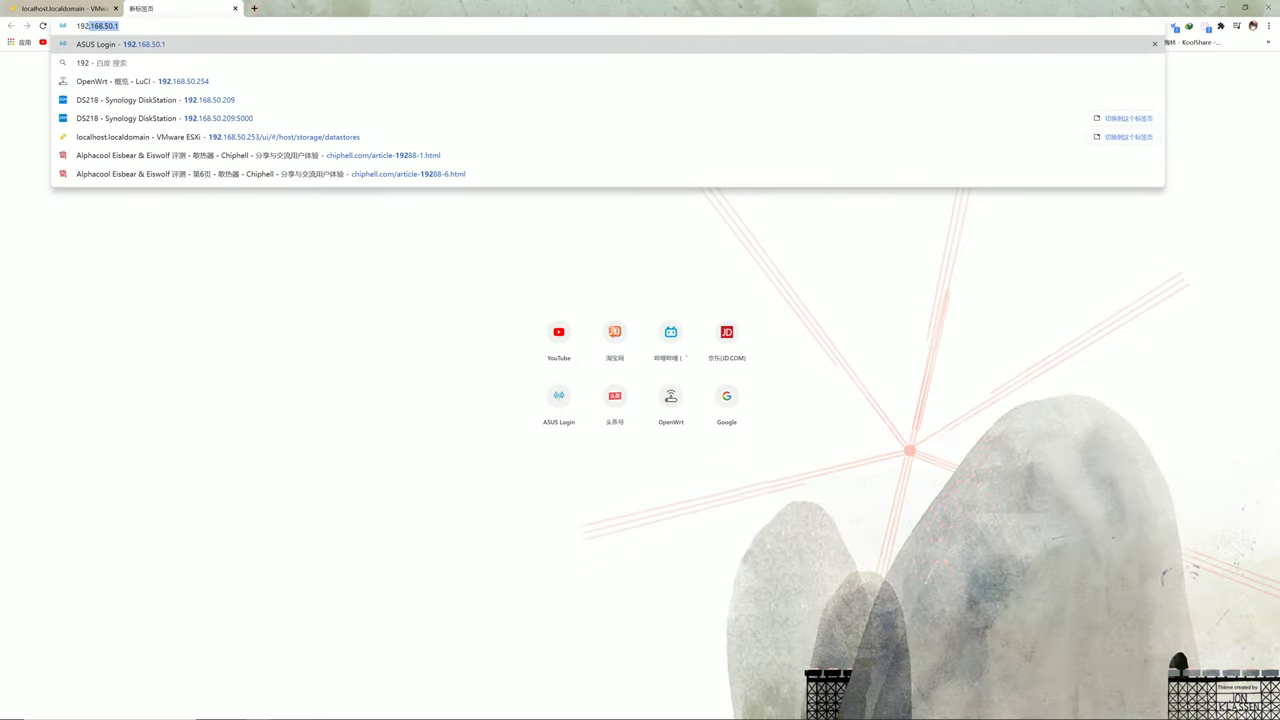
key(Down)
key(Down)
key(Return)
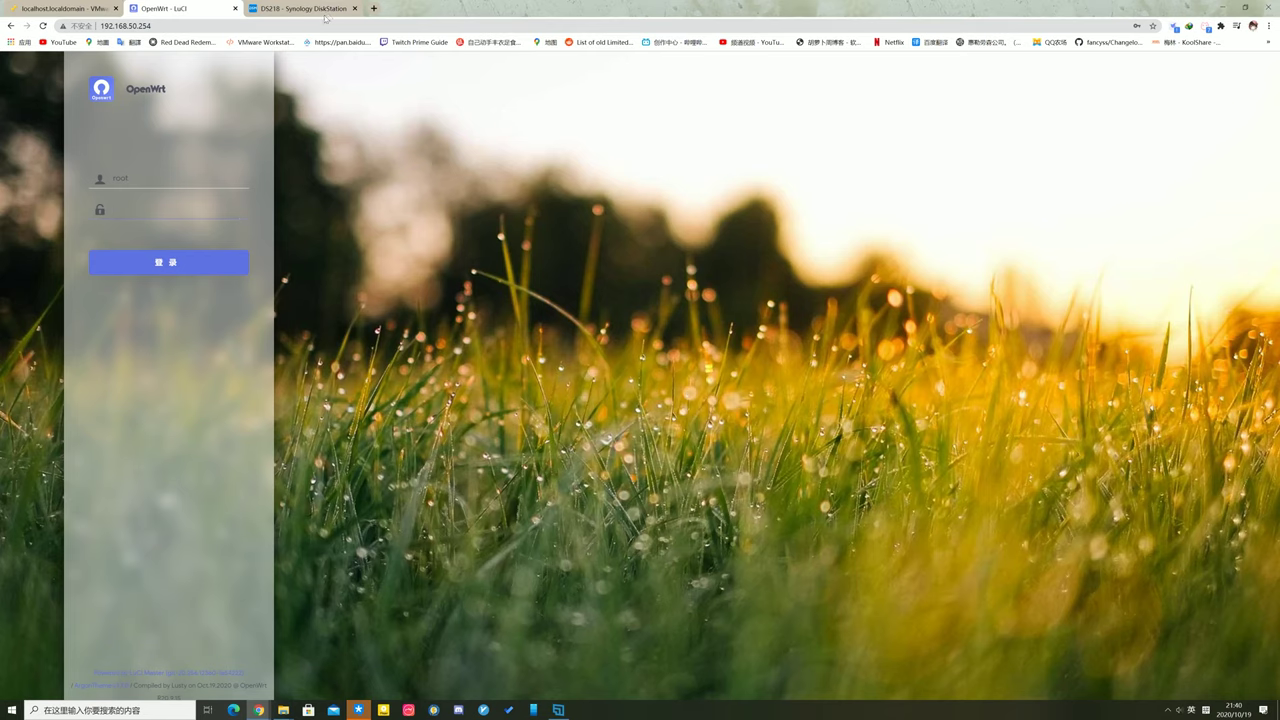
key(Return)
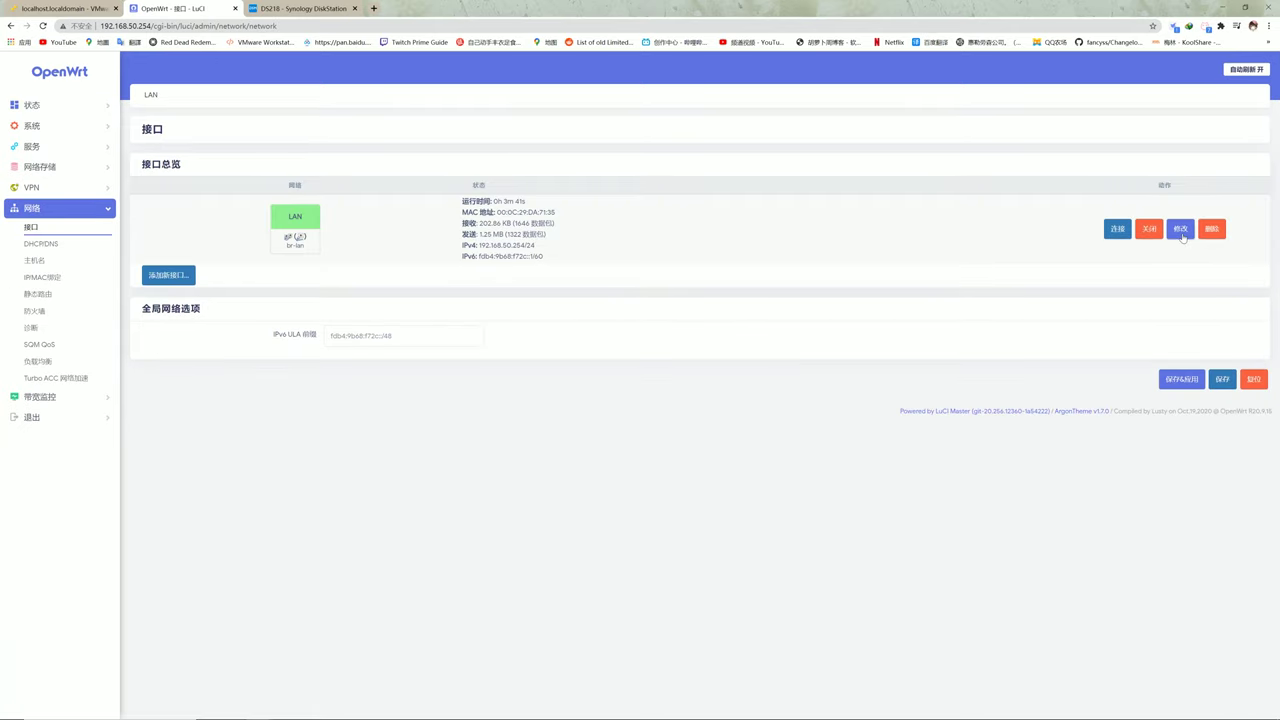
Set the LAN interface's IPv4 gateway to 192.168.50.1, ignore DHCP on this interface, and save and apply.
click(1180, 229)
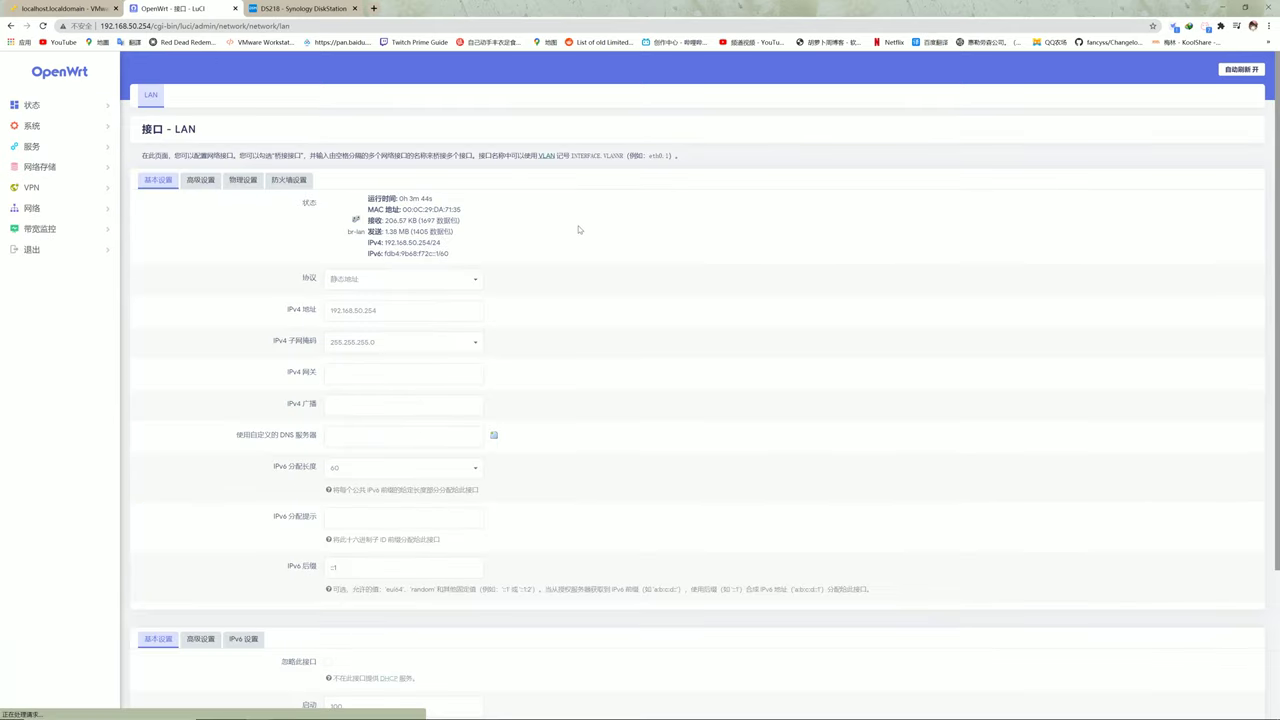
click(400, 373)
click(400, 394)
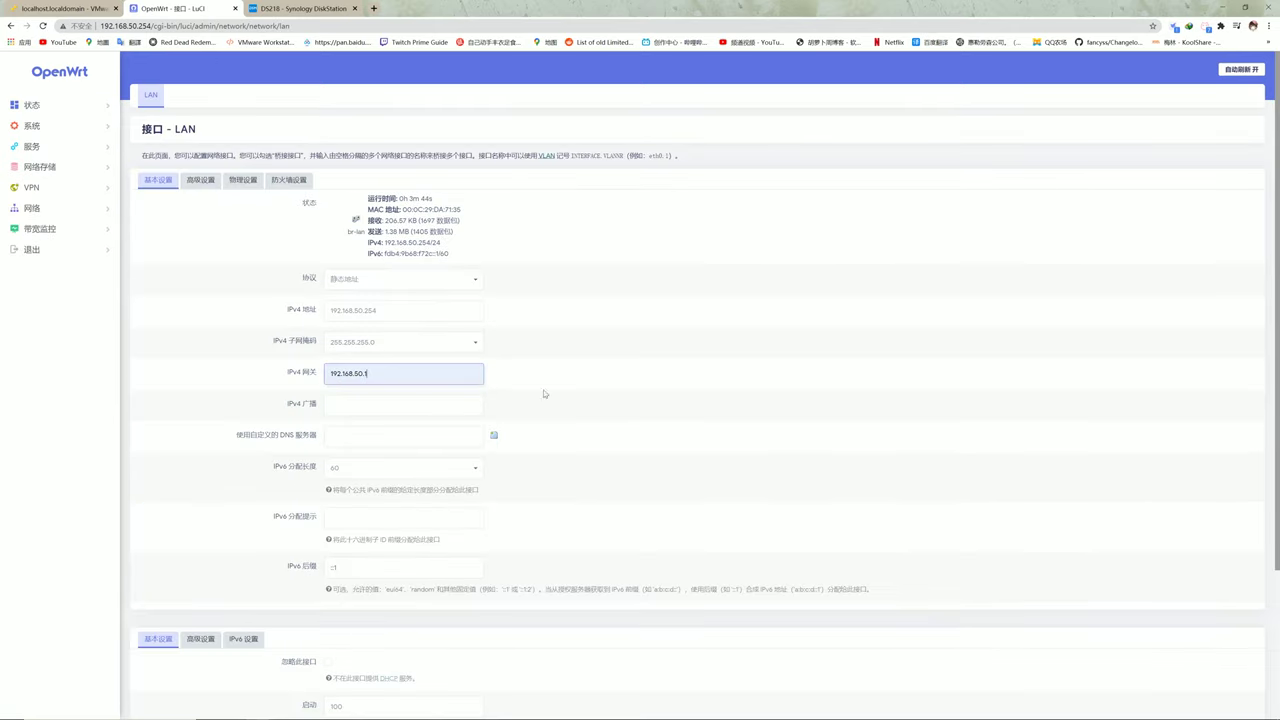
scroll(591, 378, down, 3)
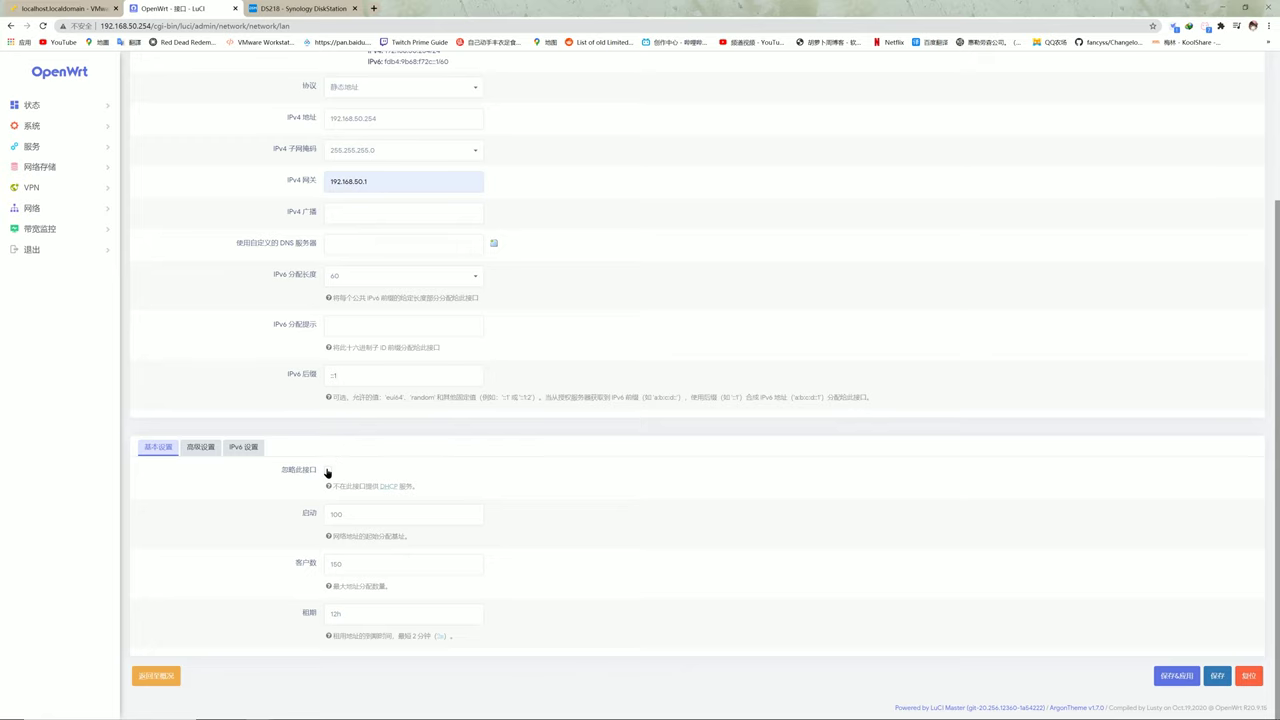
click(327, 470)
click(1176, 676)
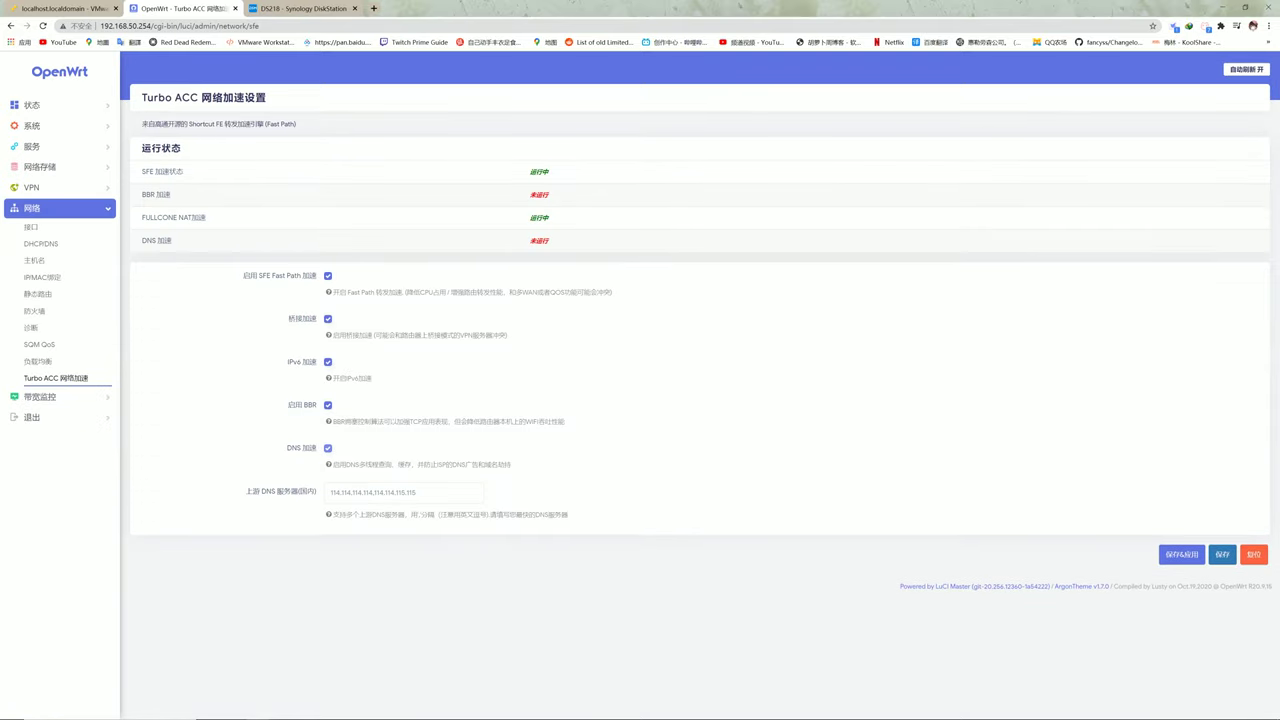
Set the upstream DNS server in the Turbo ACC settings to 119.29.29.29, then save and apply.
drag(374, 492, 300, 491)
text(119.29.29.29)
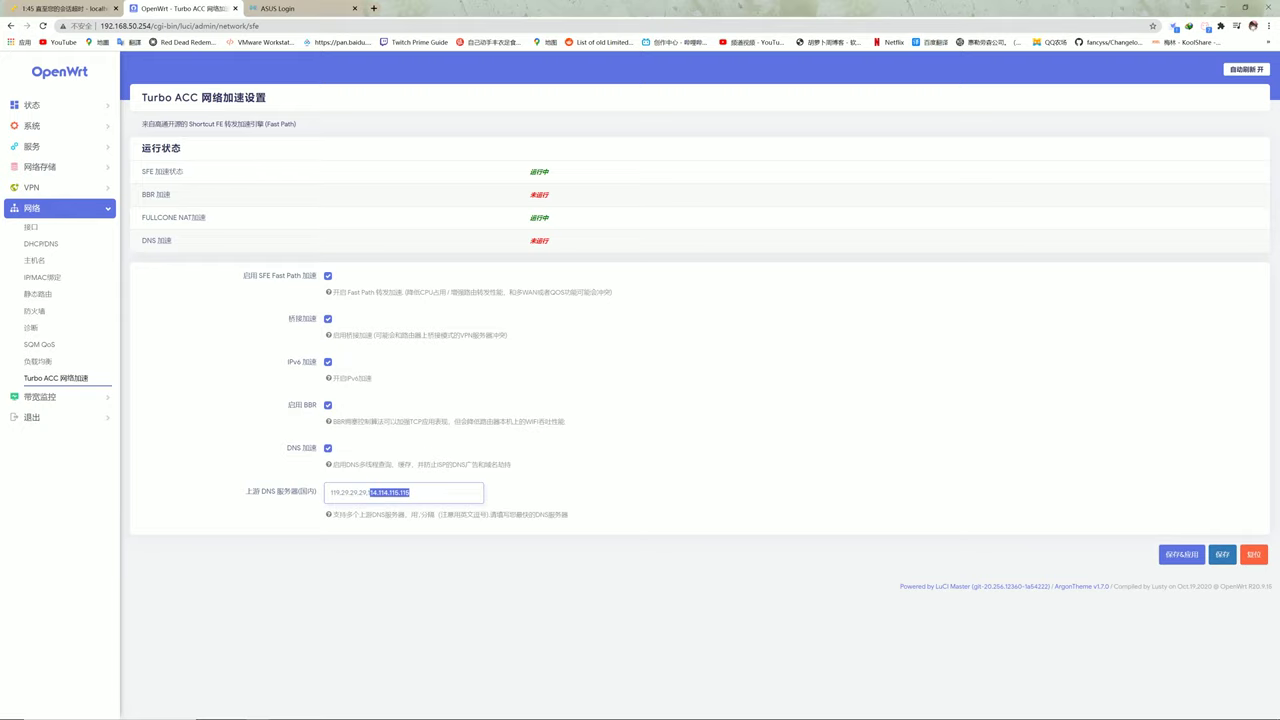
key(BackSpace)
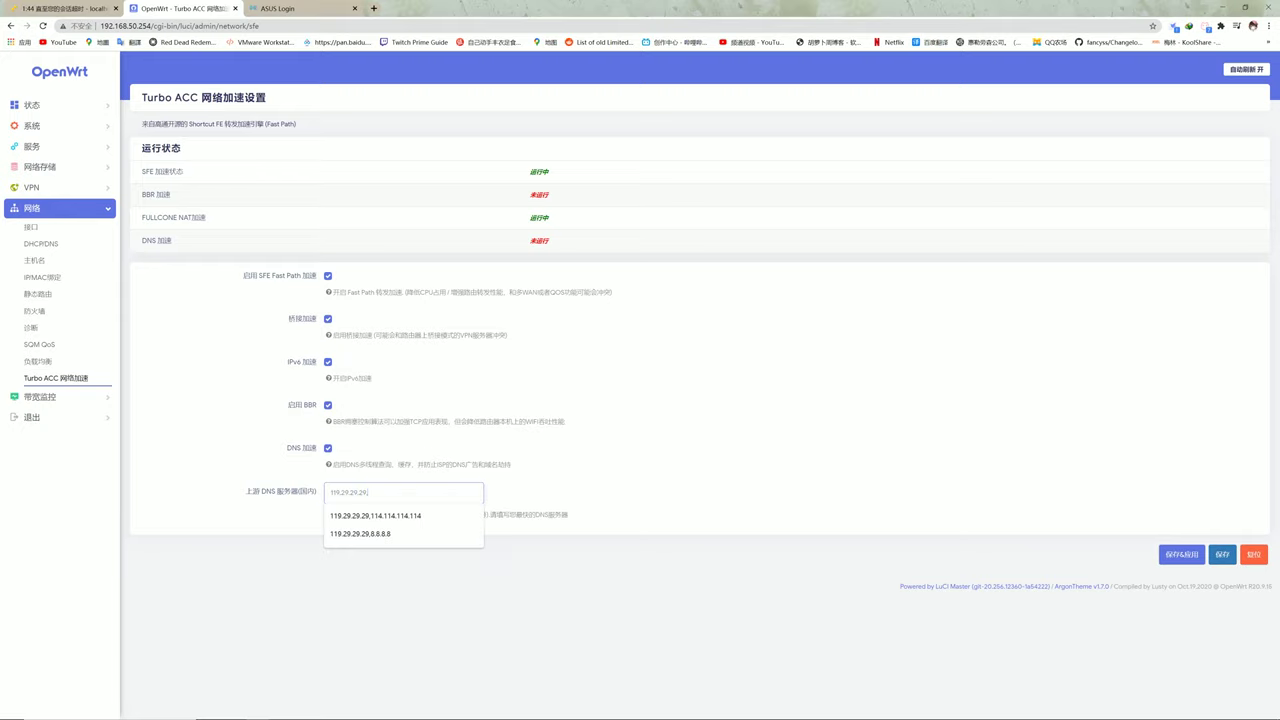
click(918, 477)
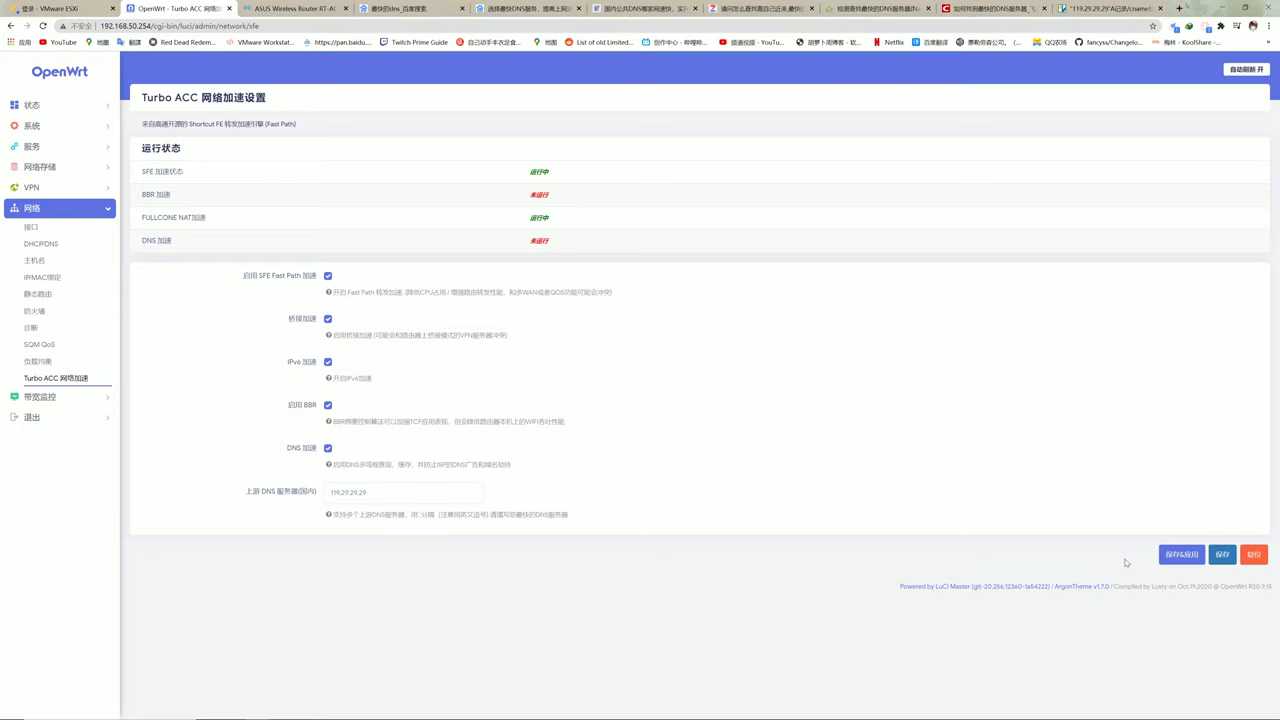
click(1163, 558)
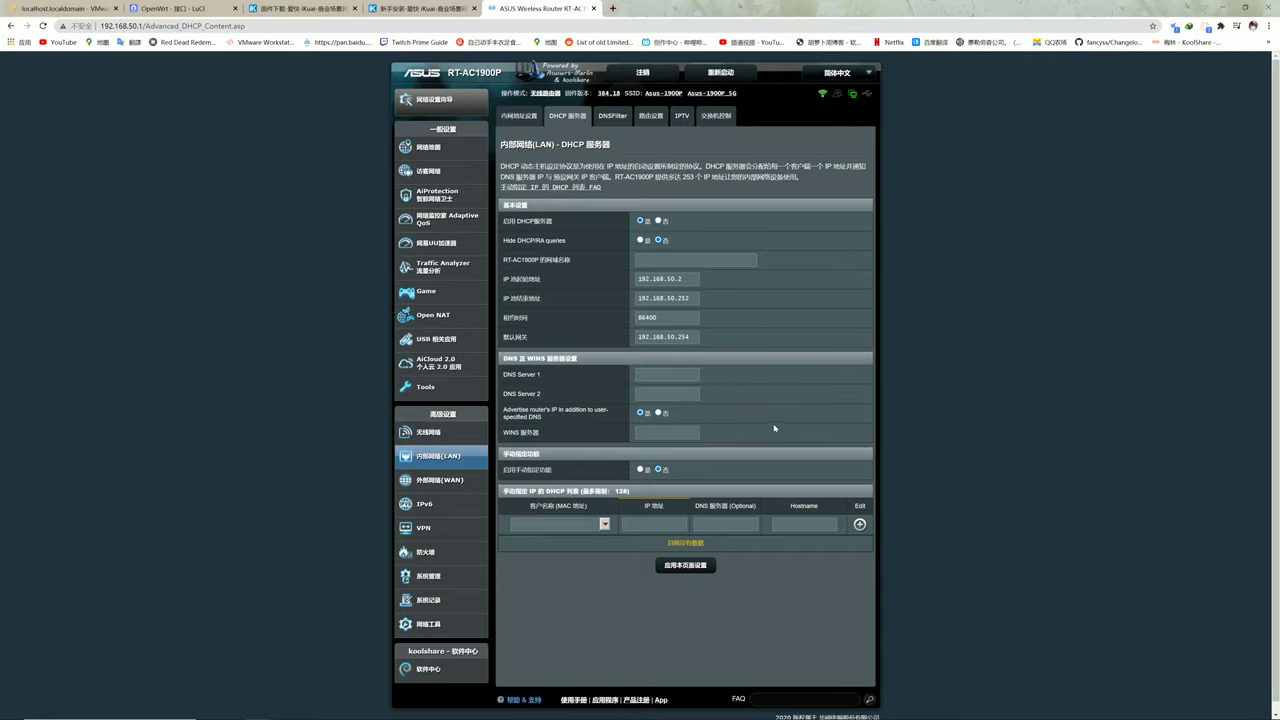
Apply the ASUS router's DHCP server settings with 192.168.50.254 as the default gateway.
click(687, 568)
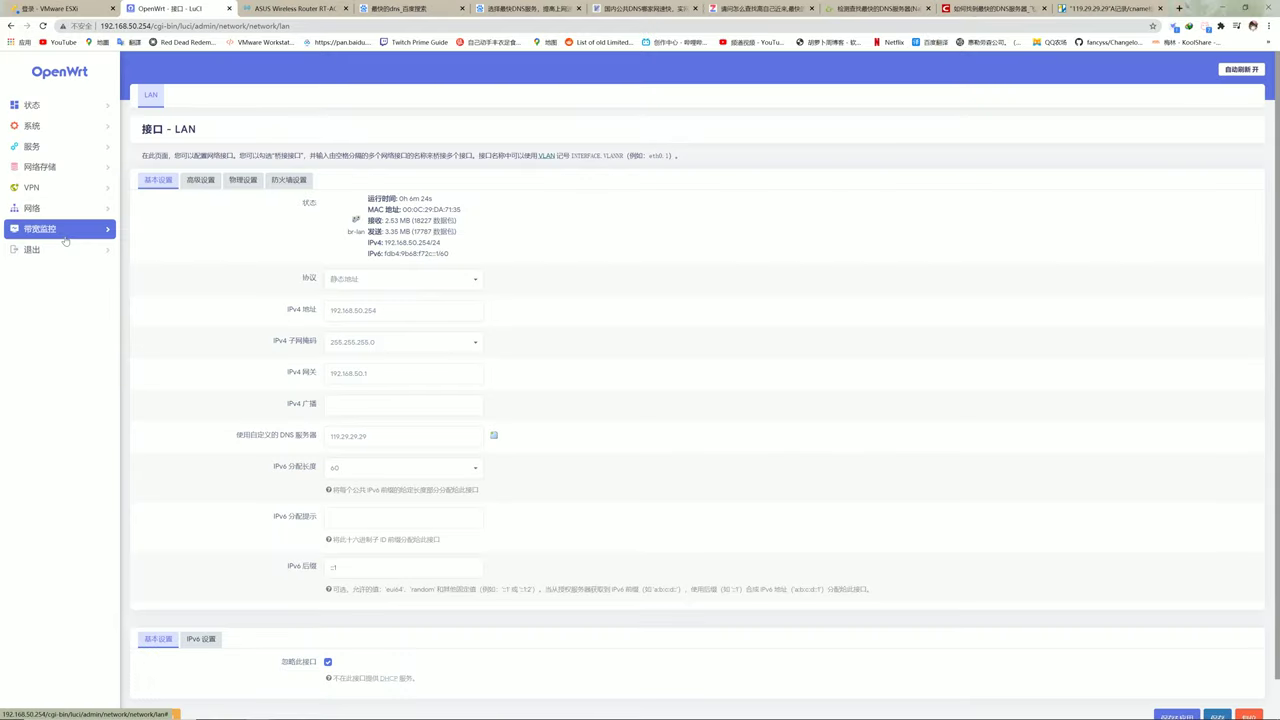
Open the properties of the 以太网 (Ethernet) adapter from the Windows network connections.
click(32, 208)
click(162, 714)
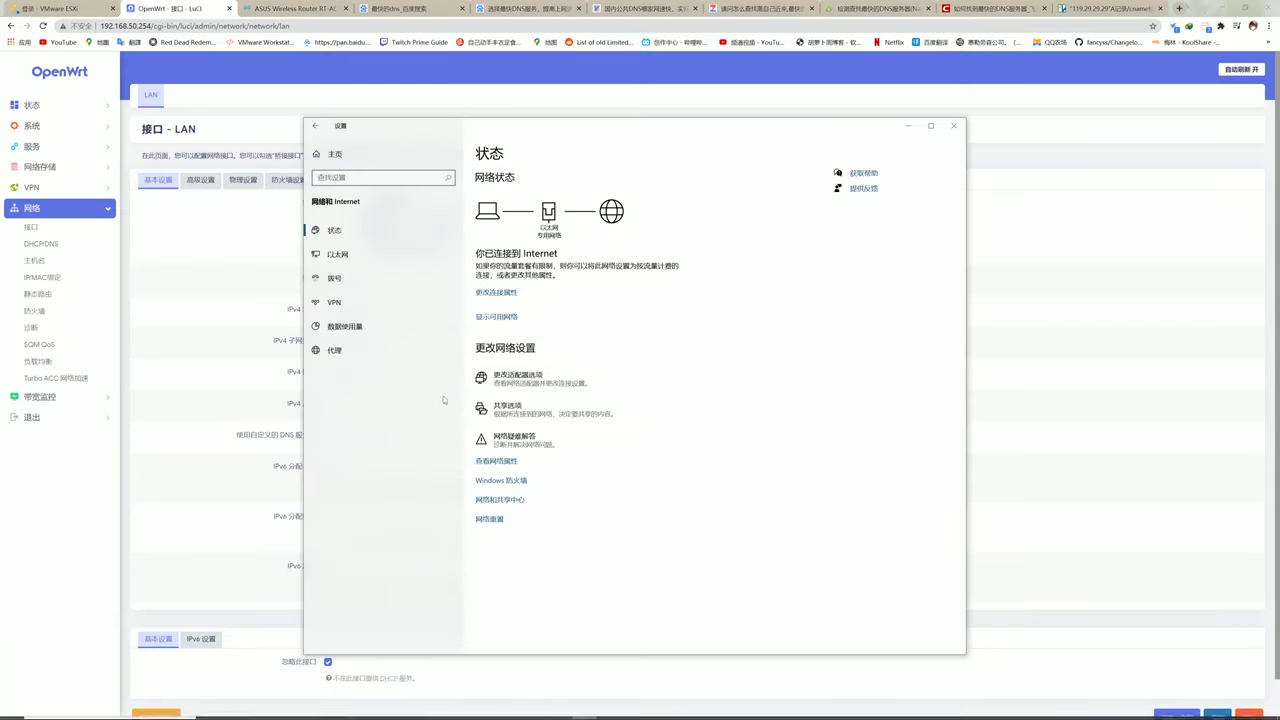
click(510, 378)
click(569, 229)
right_click(576, 242)
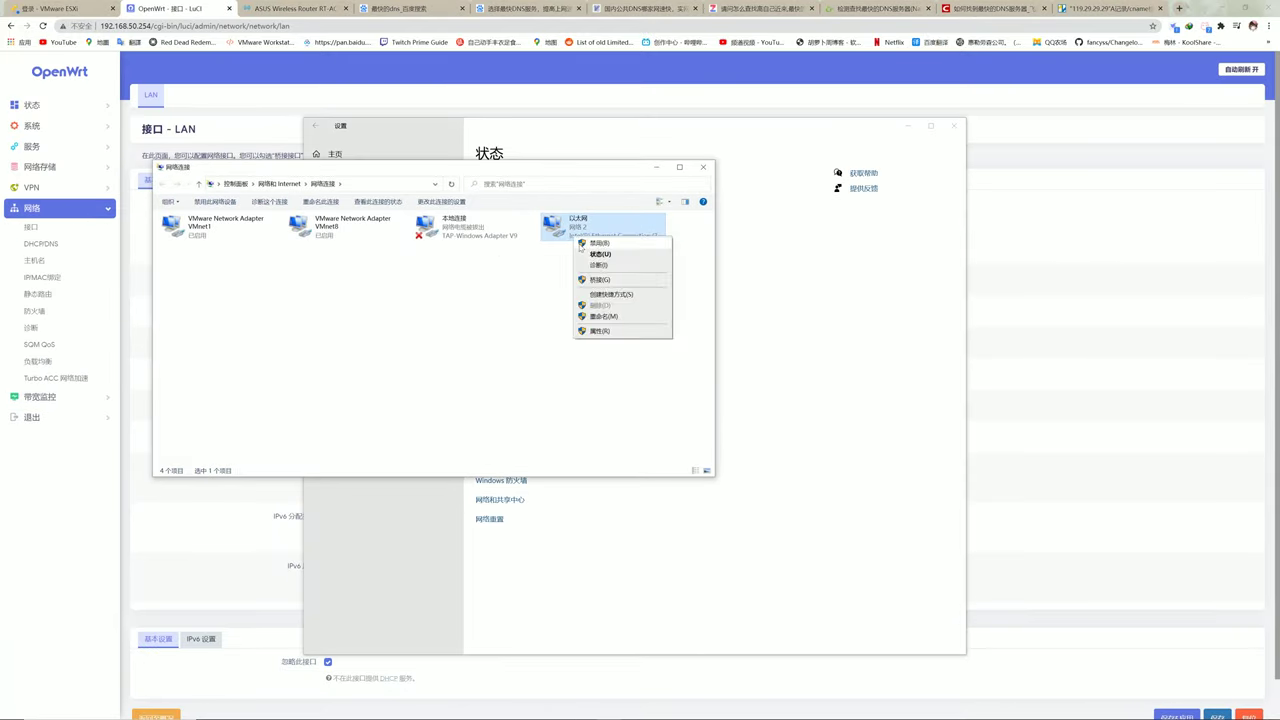
click(600, 330)
click(248, 353)
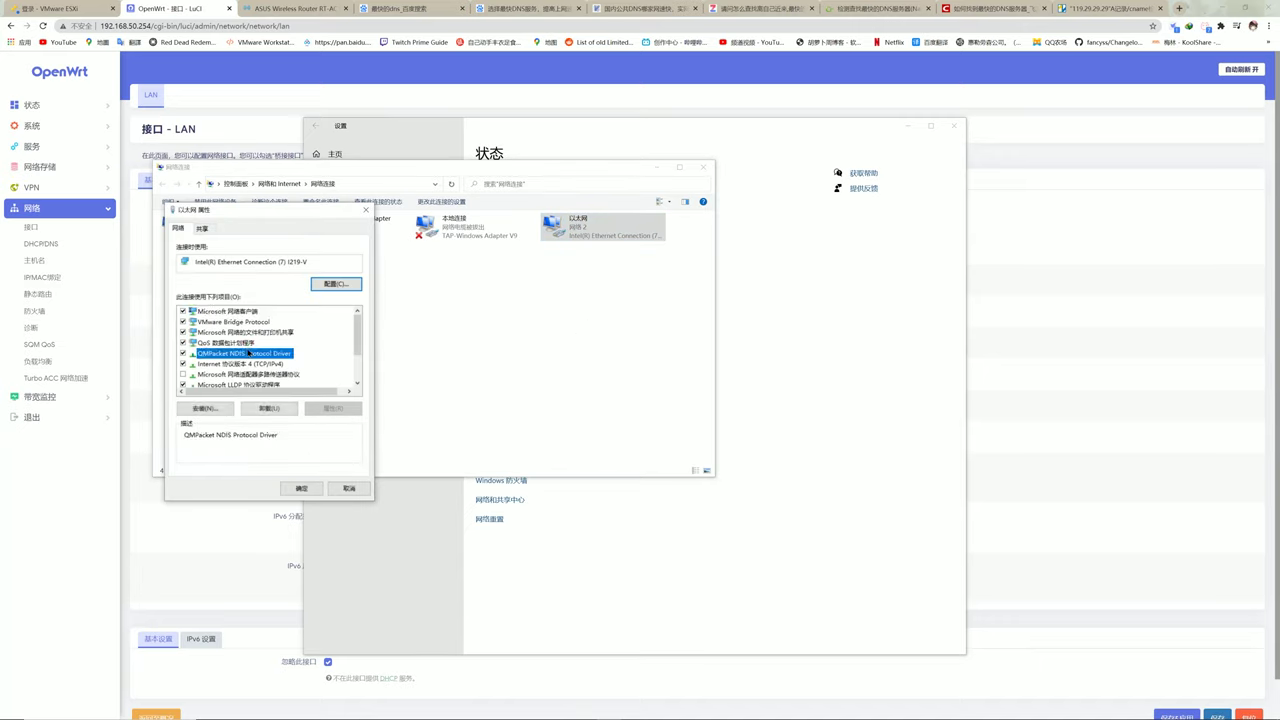
Set the adapter's Internet Protocol Version 4 (TCP/IPv4) to obtain both the IP address and the DNS server address automatically.
click(240, 363)
click(333, 408)
click(216, 327)
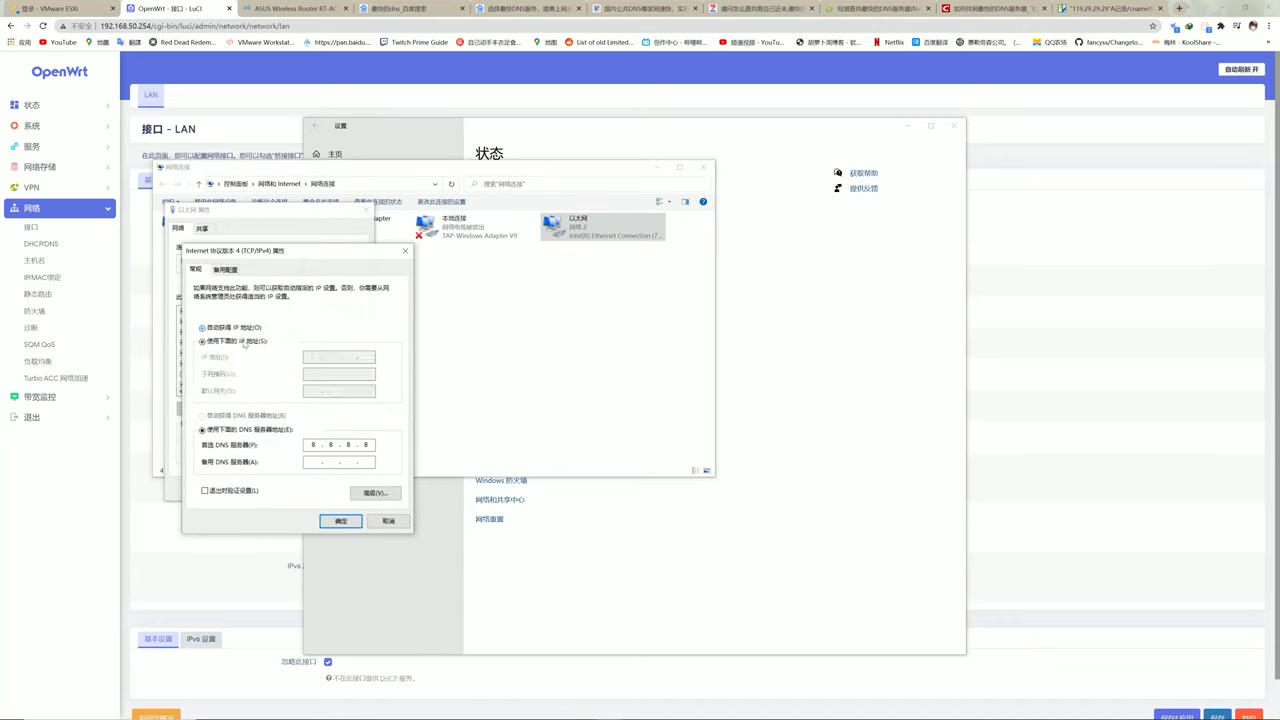
click(247, 417)
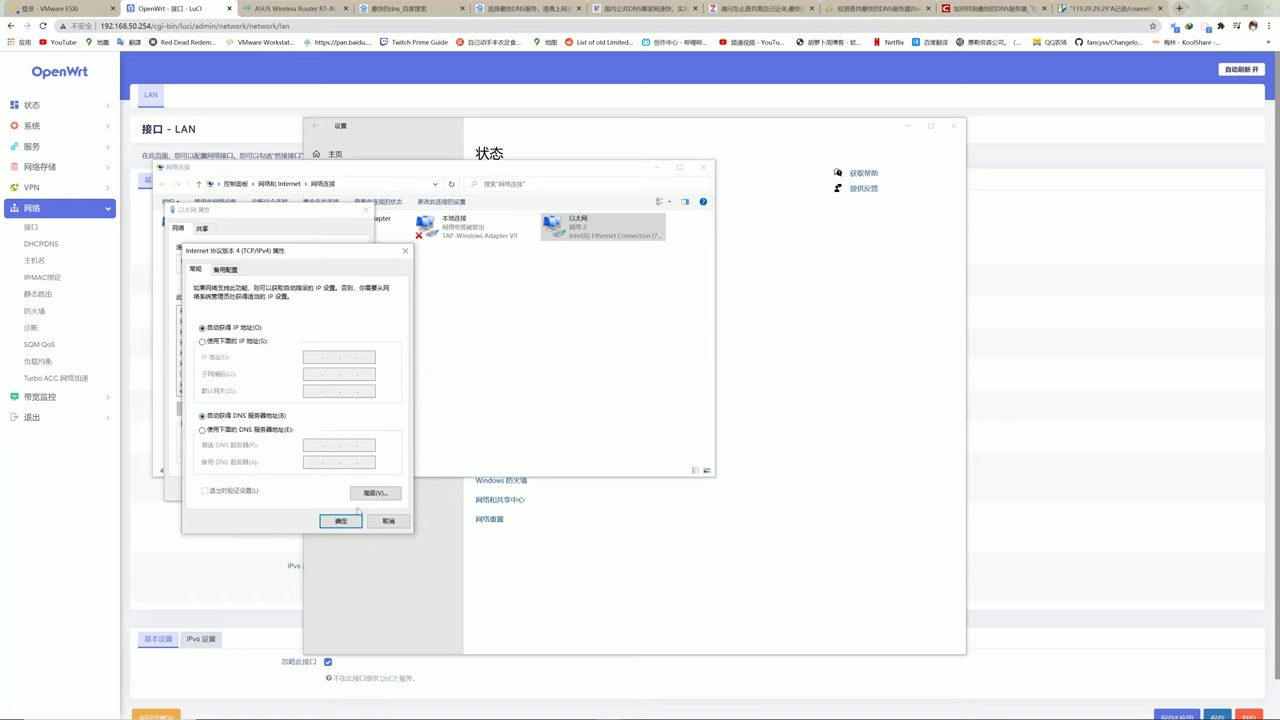
click(340, 520)
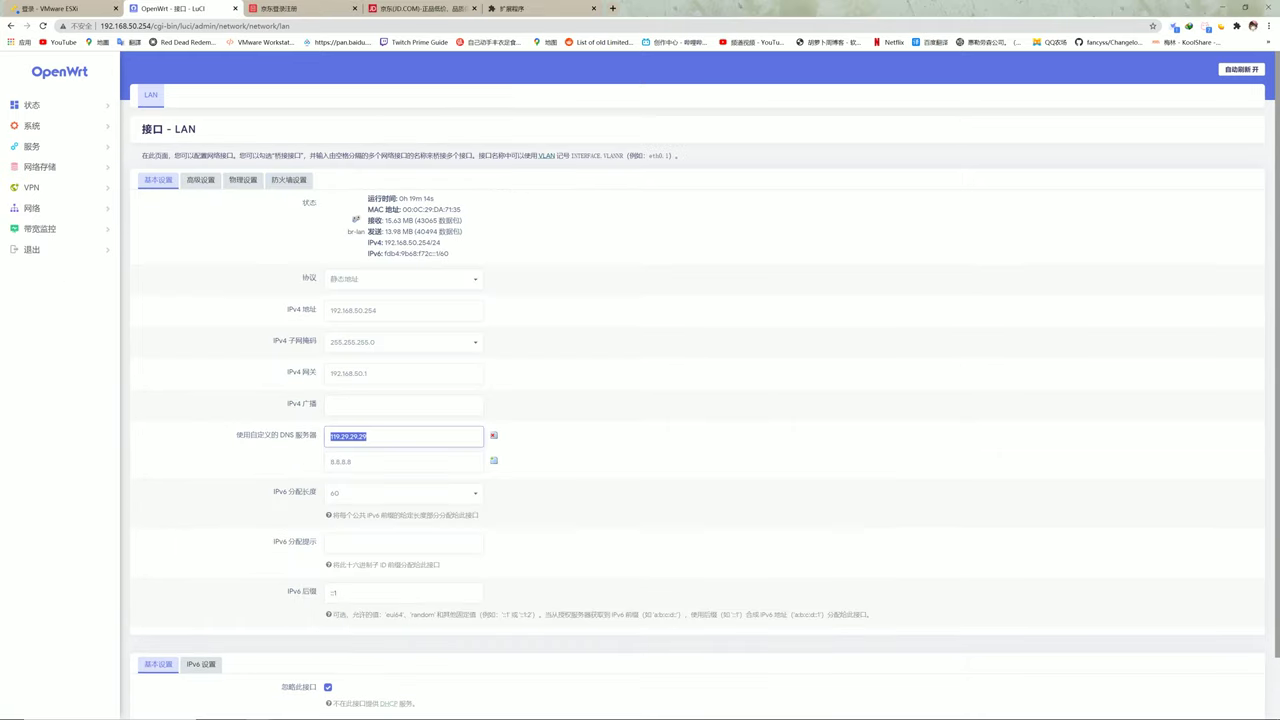
Set the OpenWrt LAN interface's custom DNS servers to 8.8.8.8 and 119.29.29.29, and open YouTube in a new tab to test access.
text(8.8.8.8)
click(352, 462)
key(shift+Left)
key(shift+Left)
key(shift+Left)
text(1)
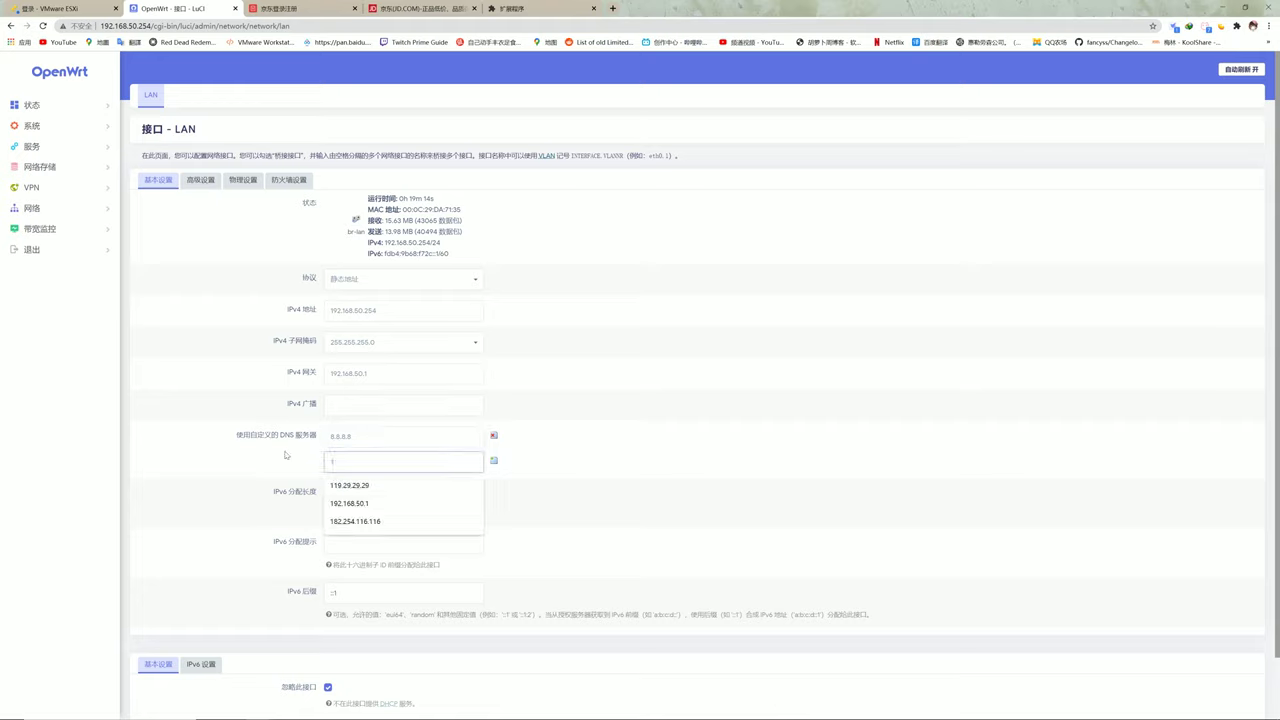
text(19.29.29.2)
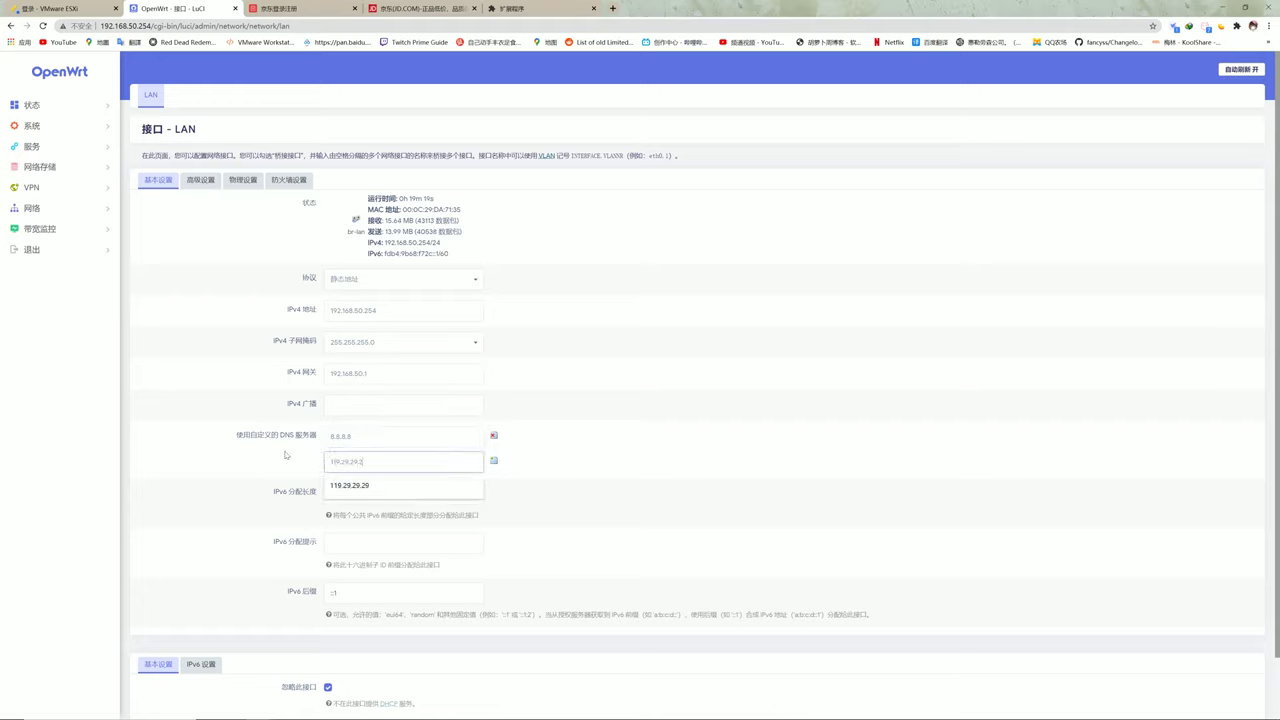
text(9)
key(Return)
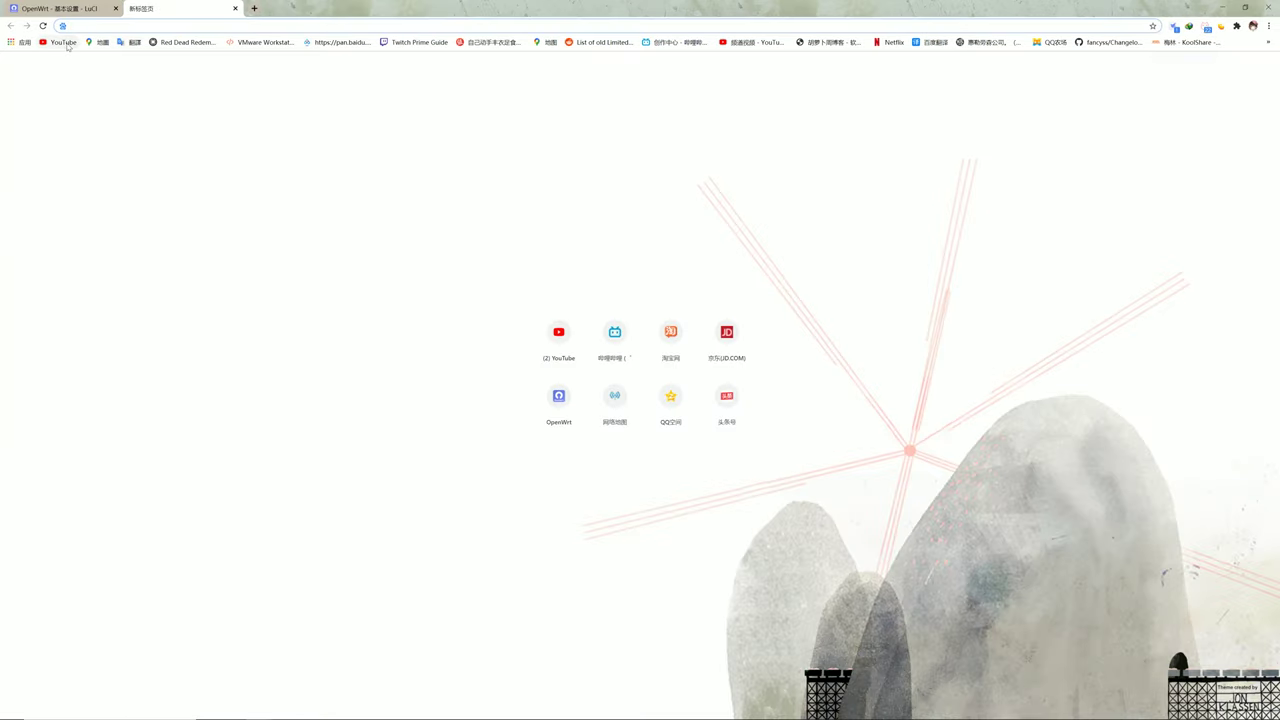
click(63, 42)
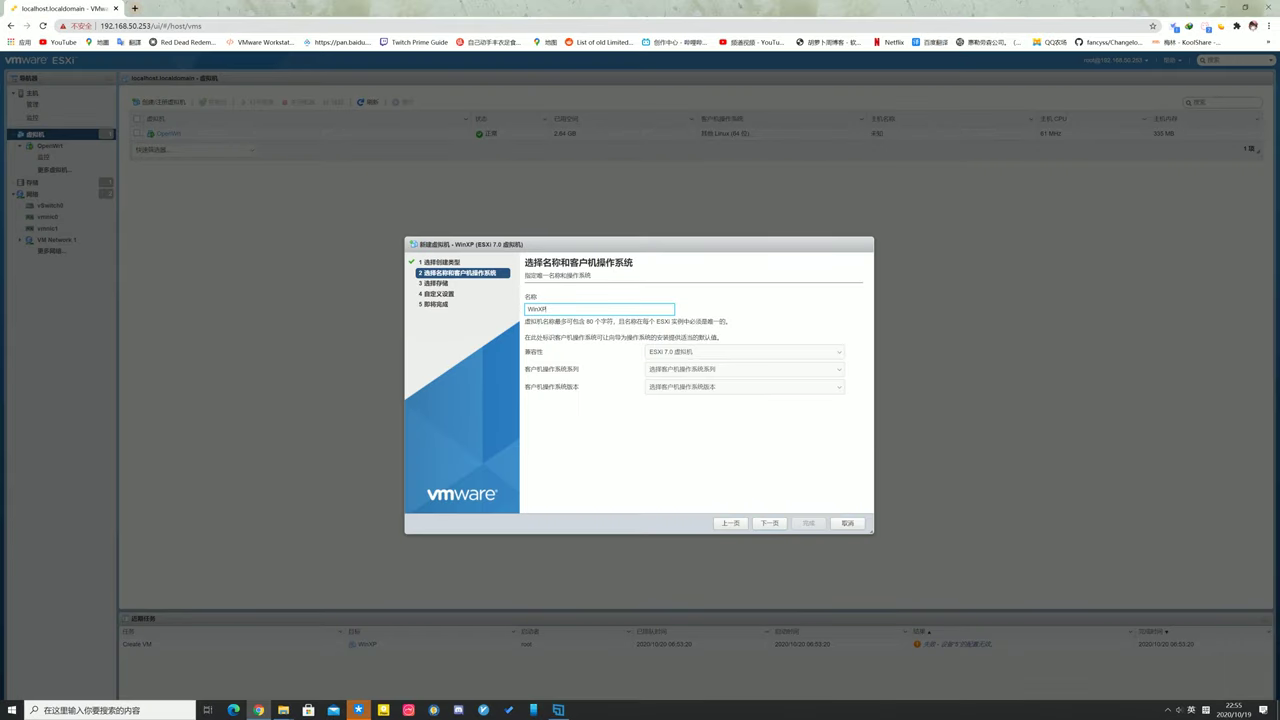
Set the WinXP virtual machine's guest OS to Windows, version Microsoft Windows XP Professional (32-bit), and accept datastore1 as its storage.
click(667, 369)
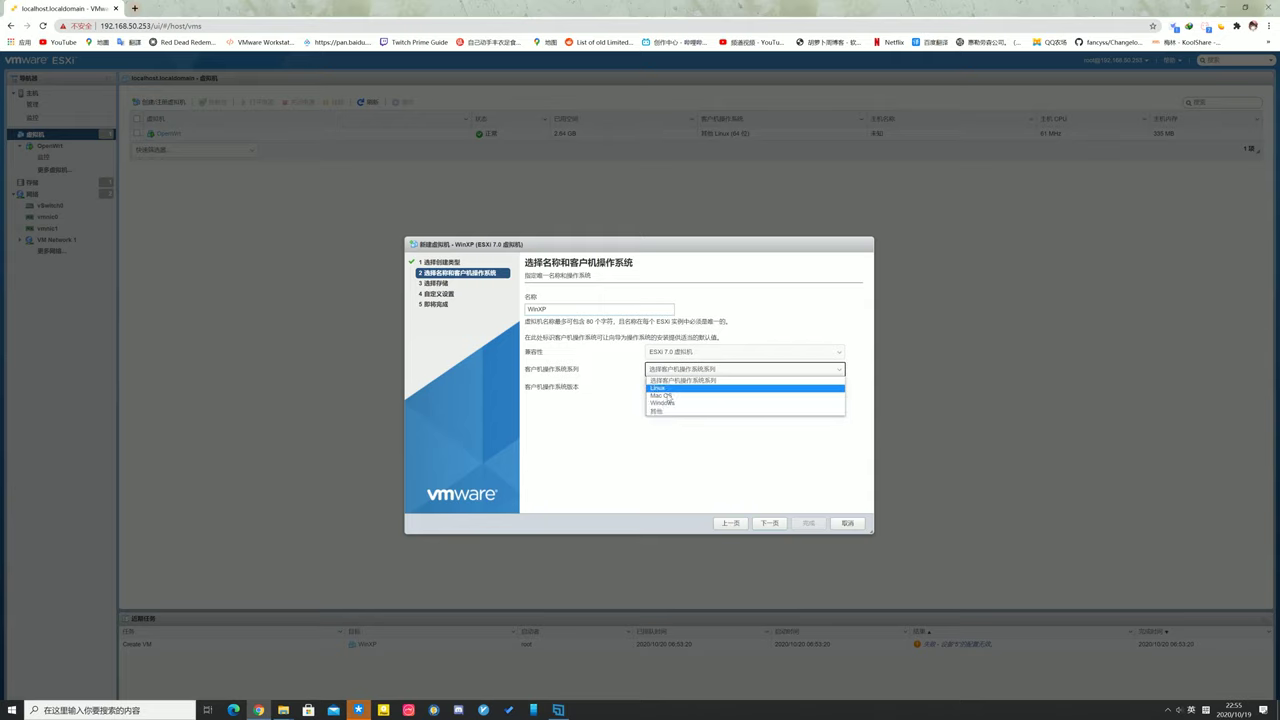
click(672, 388)
click(678, 387)
scroll(700, 470, down, 3)
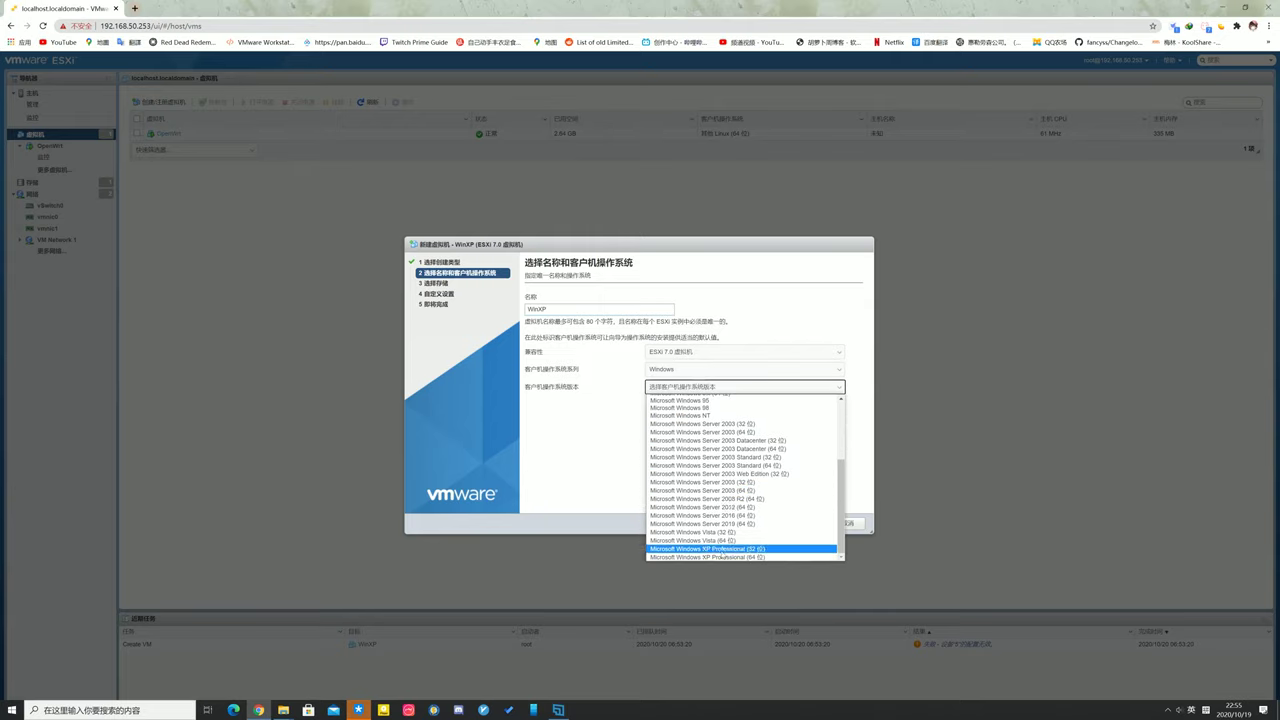
click(726, 549)
click(767, 523)
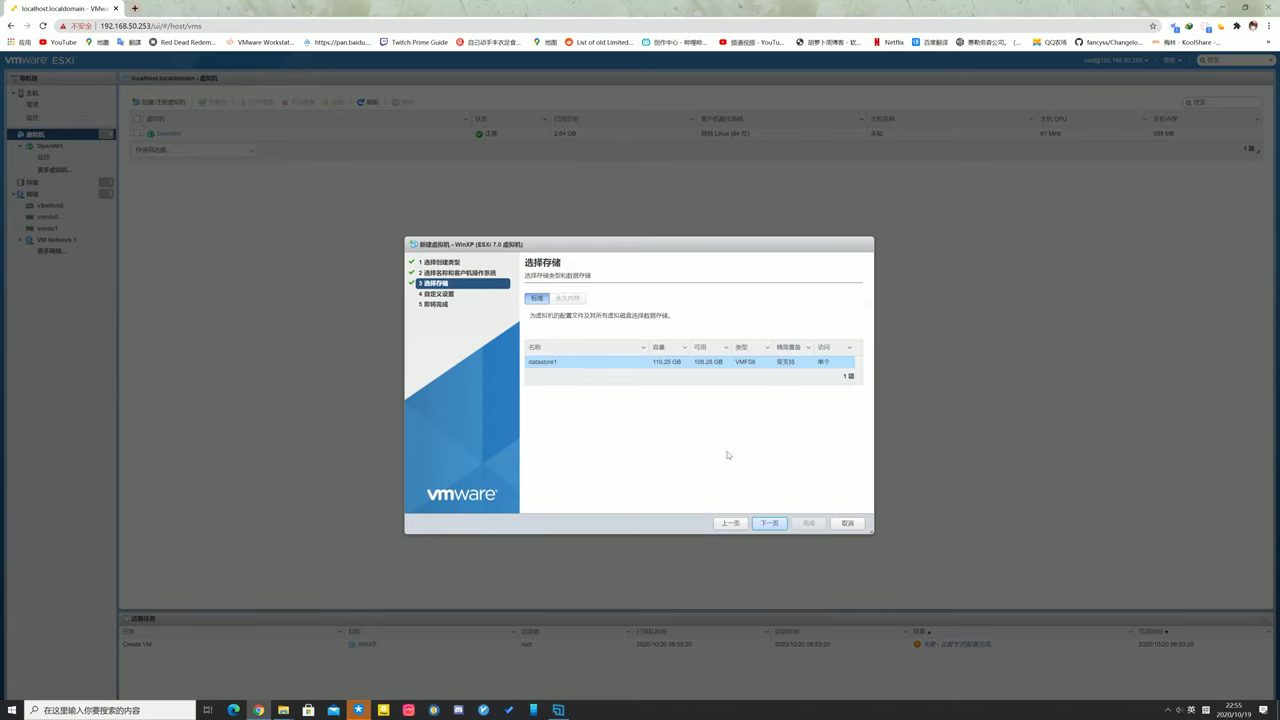
click(762, 522)
Set the new virtual machine's memory to 8 GB, its CPU count to 2 and its cores per socket to 2.
click(710, 353)
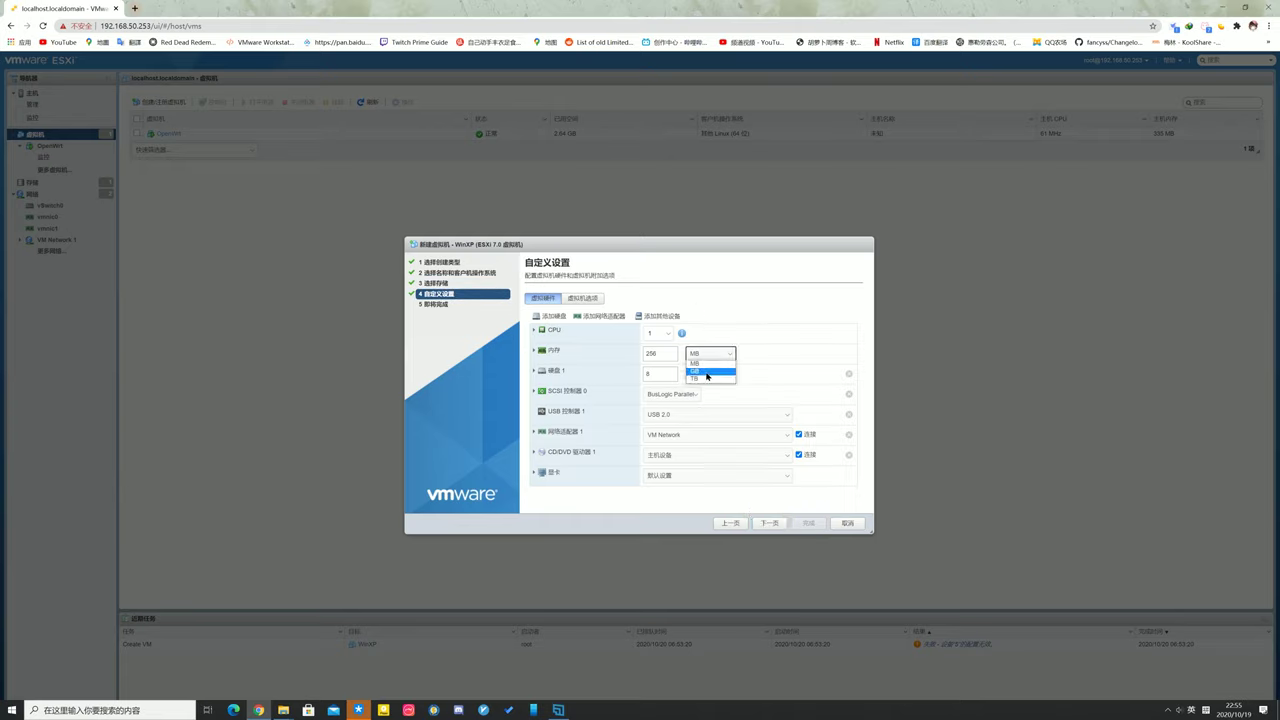
click(707, 376)
text(8)
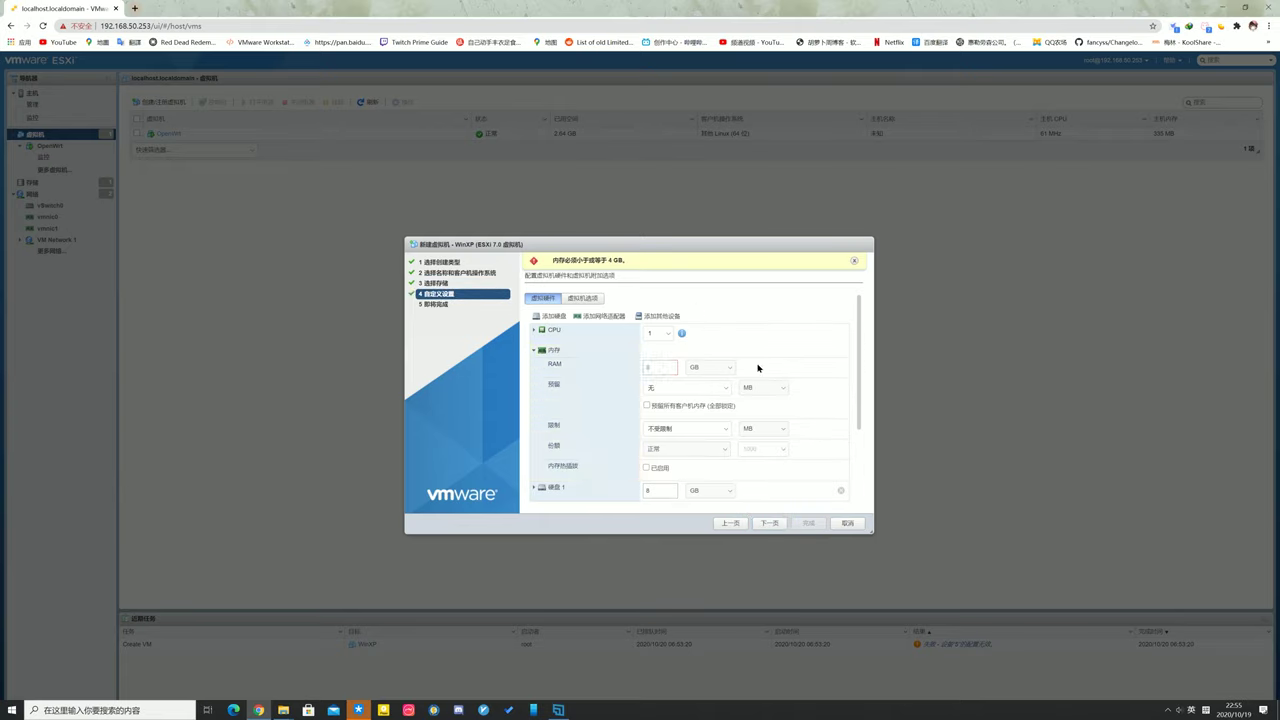
click(658, 333)
click(658, 333)
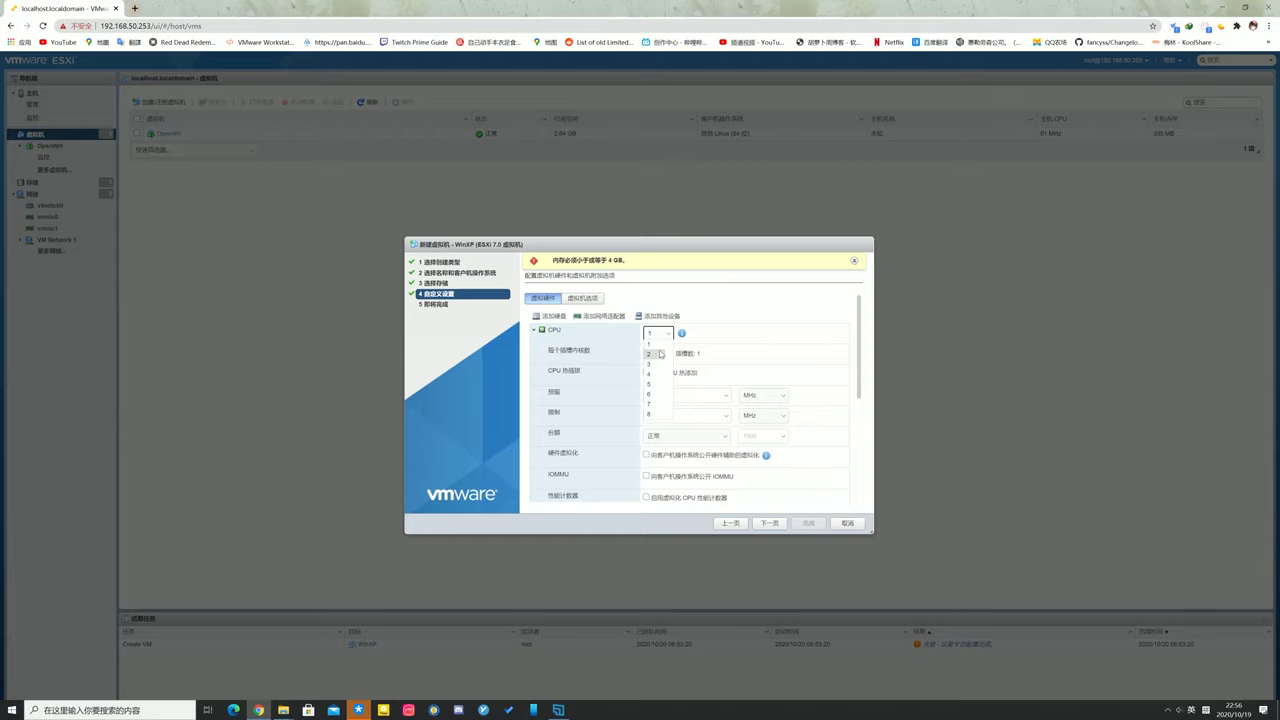
click(660, 354)
click(658, 353)
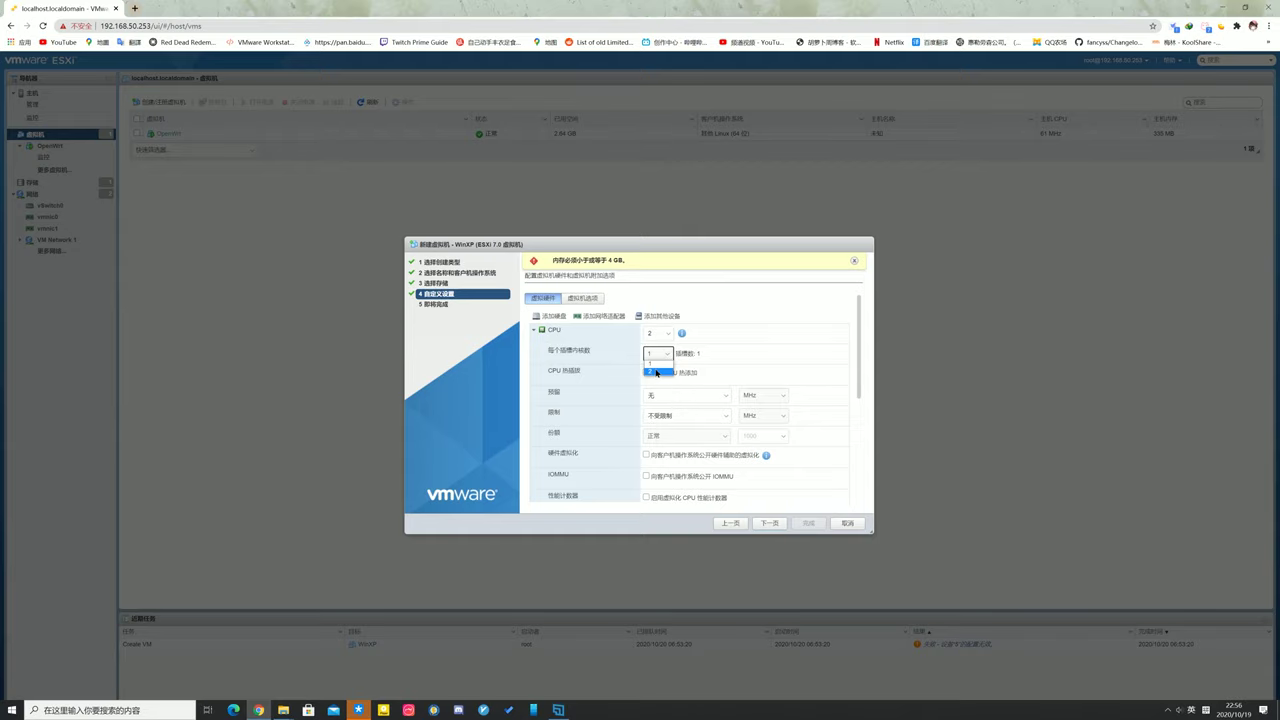
click(657, 373)
Set the CD/DVD drive to use a datastore ISO file and create a directory named ISO in datastore1.
scroll(670, 420, down, 3)
click(686, 457)
click(702, 477)
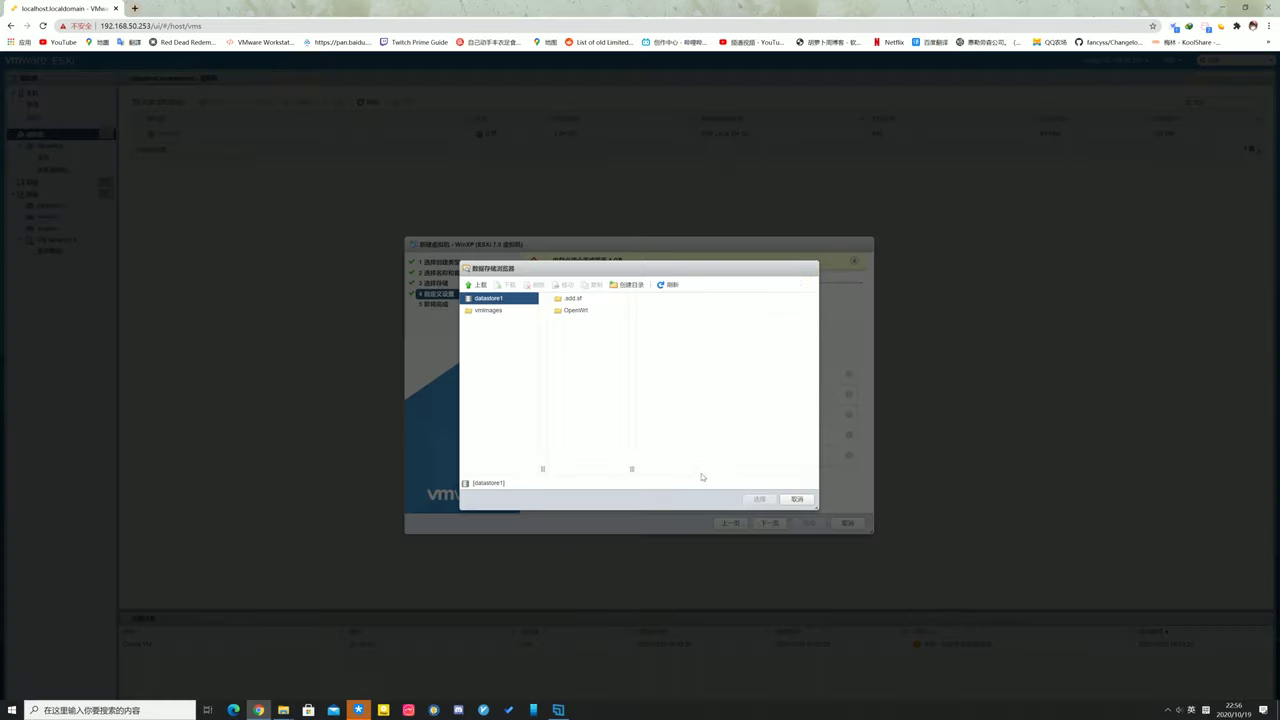
click(628, 285)
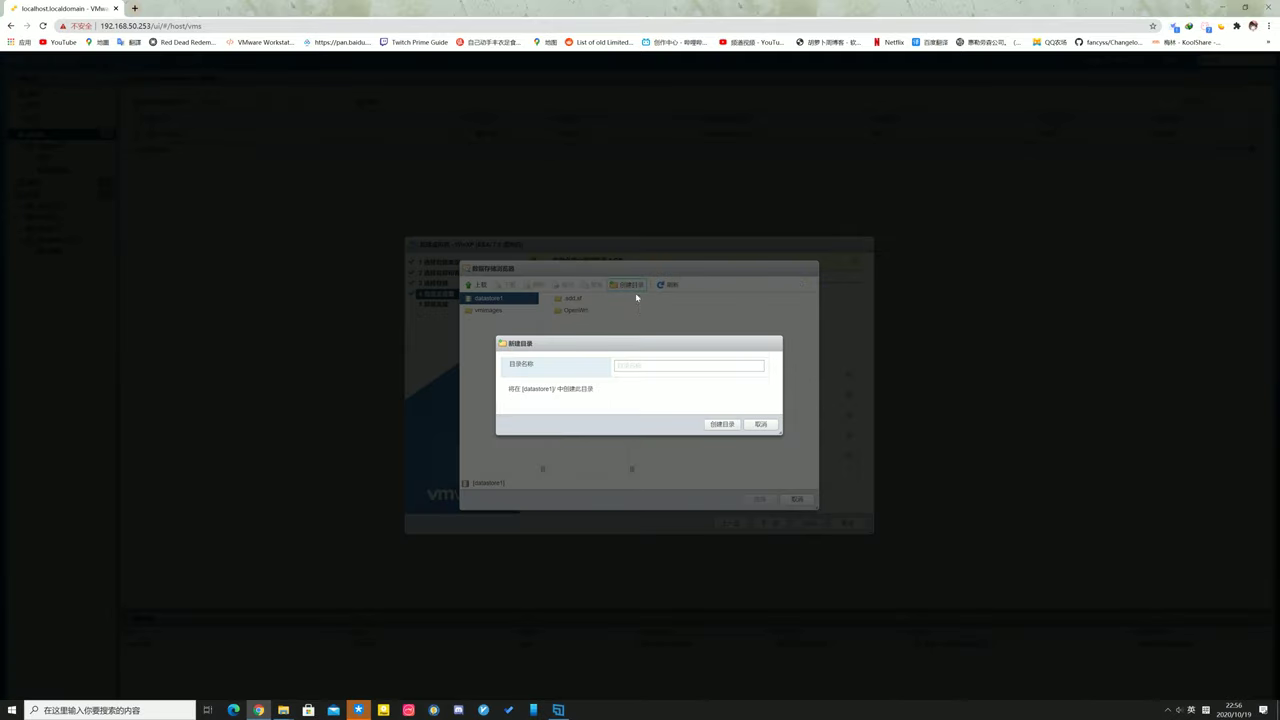
text(ISO)
click(719, 425)
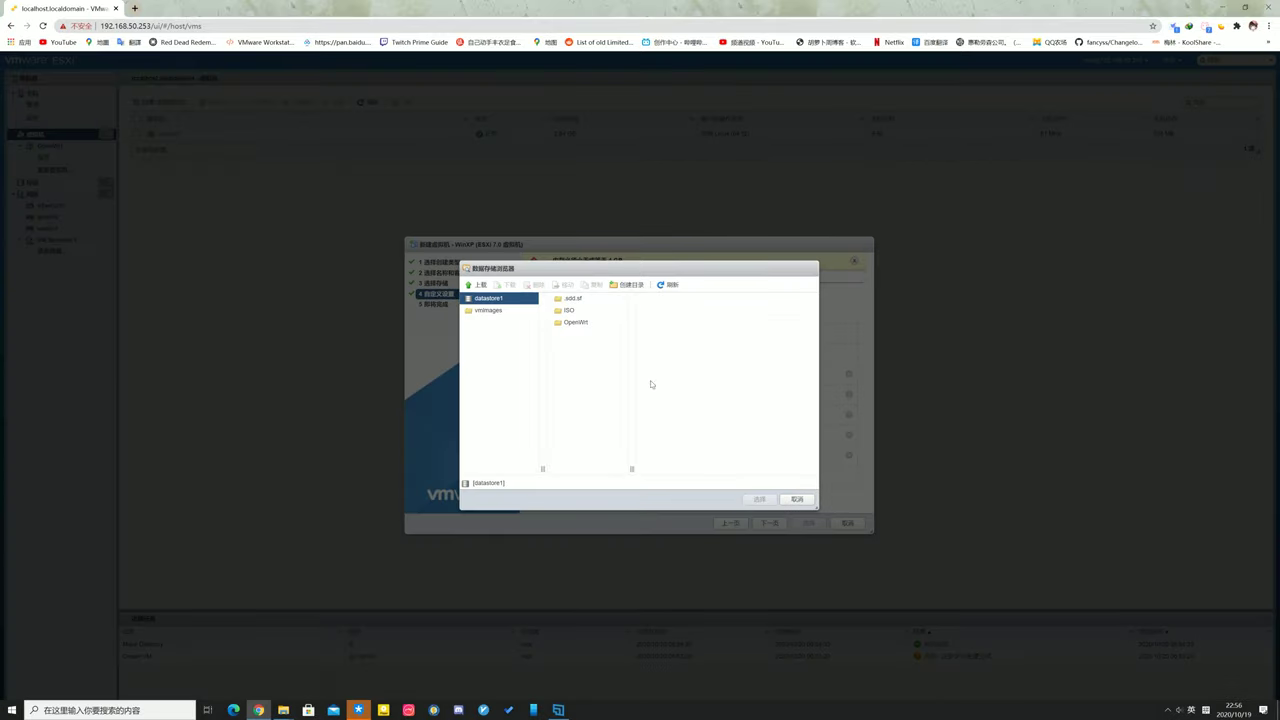
Upload the Windows XP Professional SP3 ISO image into the ISO directory and select it for the CD/DVD drive.
click(476, 285)
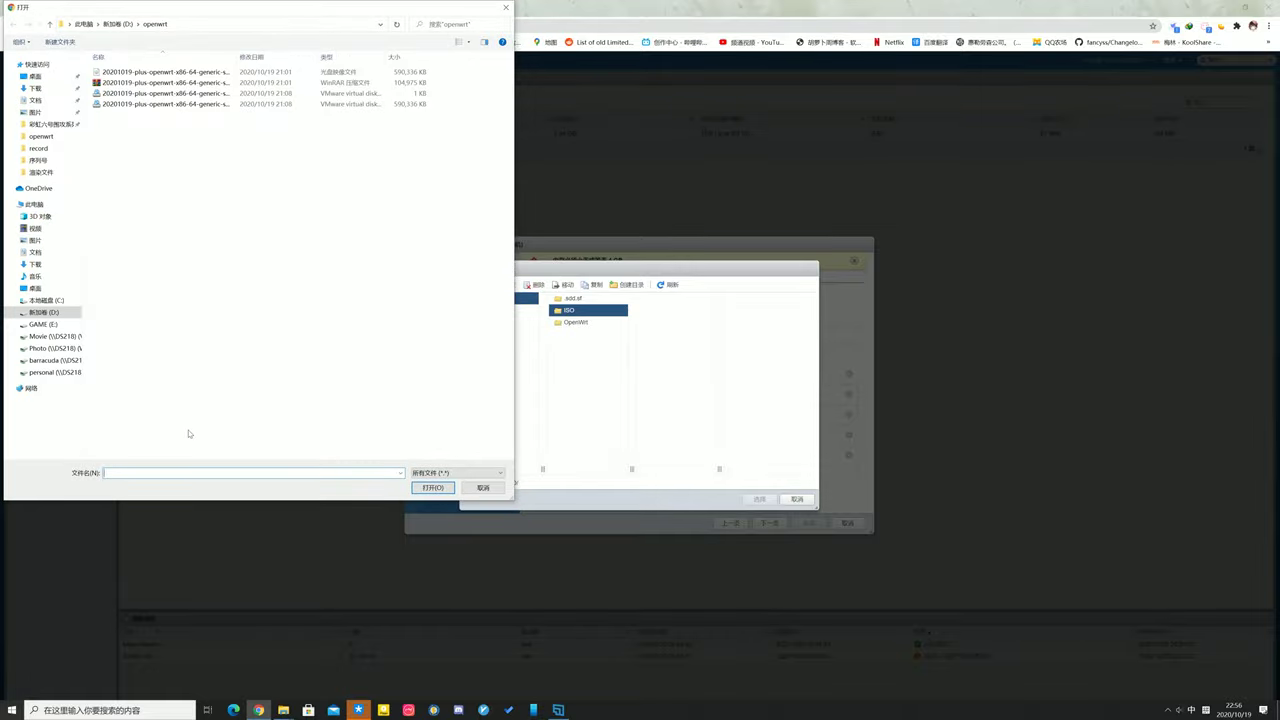
click(178, 190)
click(416, 486)
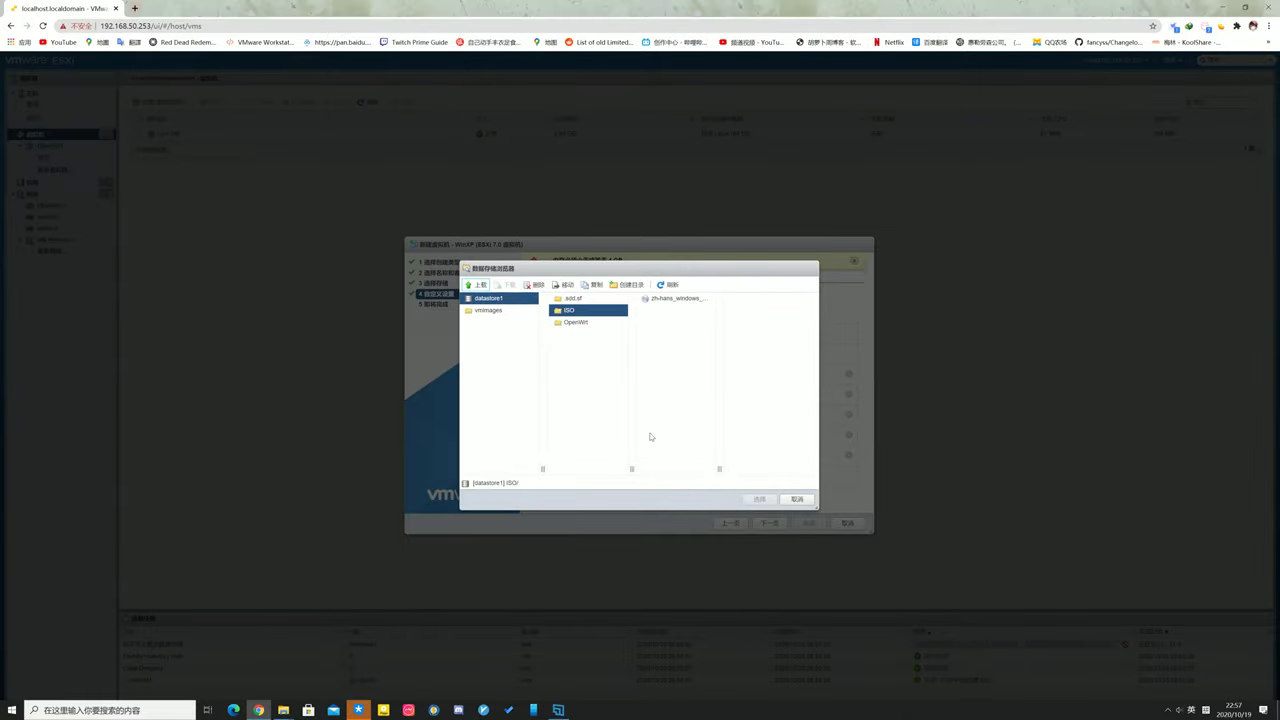
click(680, 299)
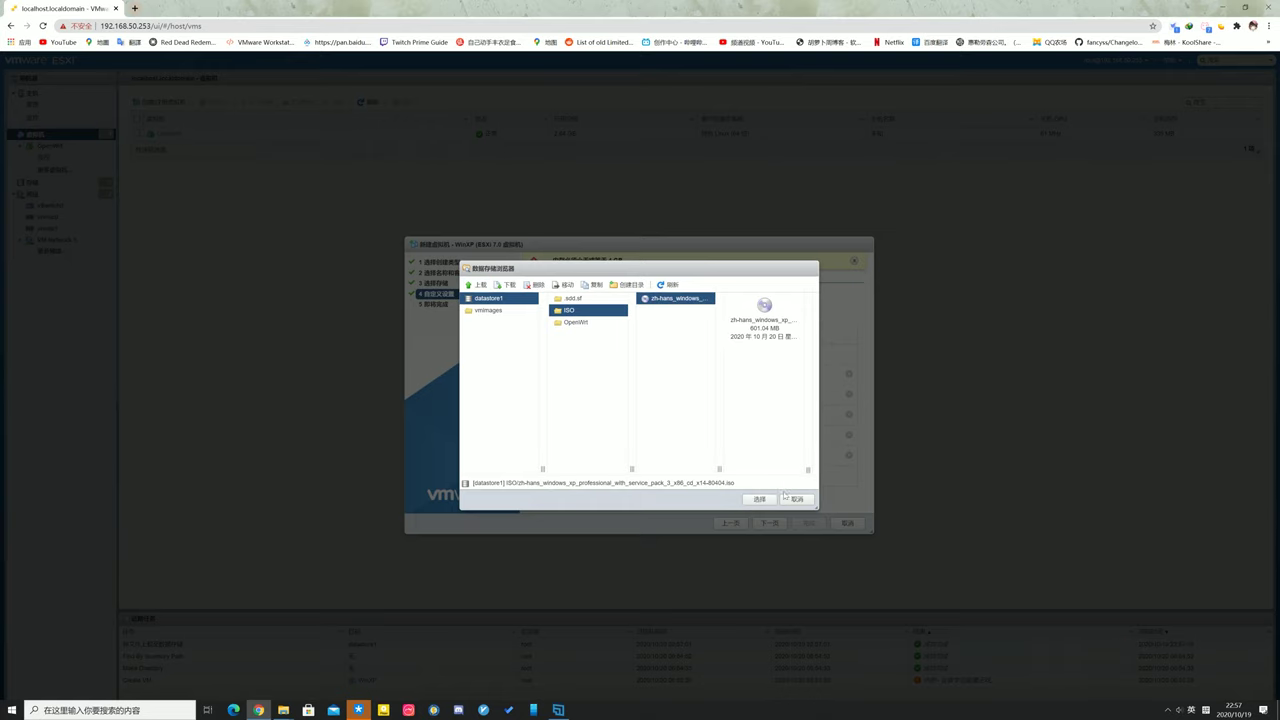
click(768, 499)
Accept the hardware settings and finish creating the WinXP virtual machine.
click(769, 524)
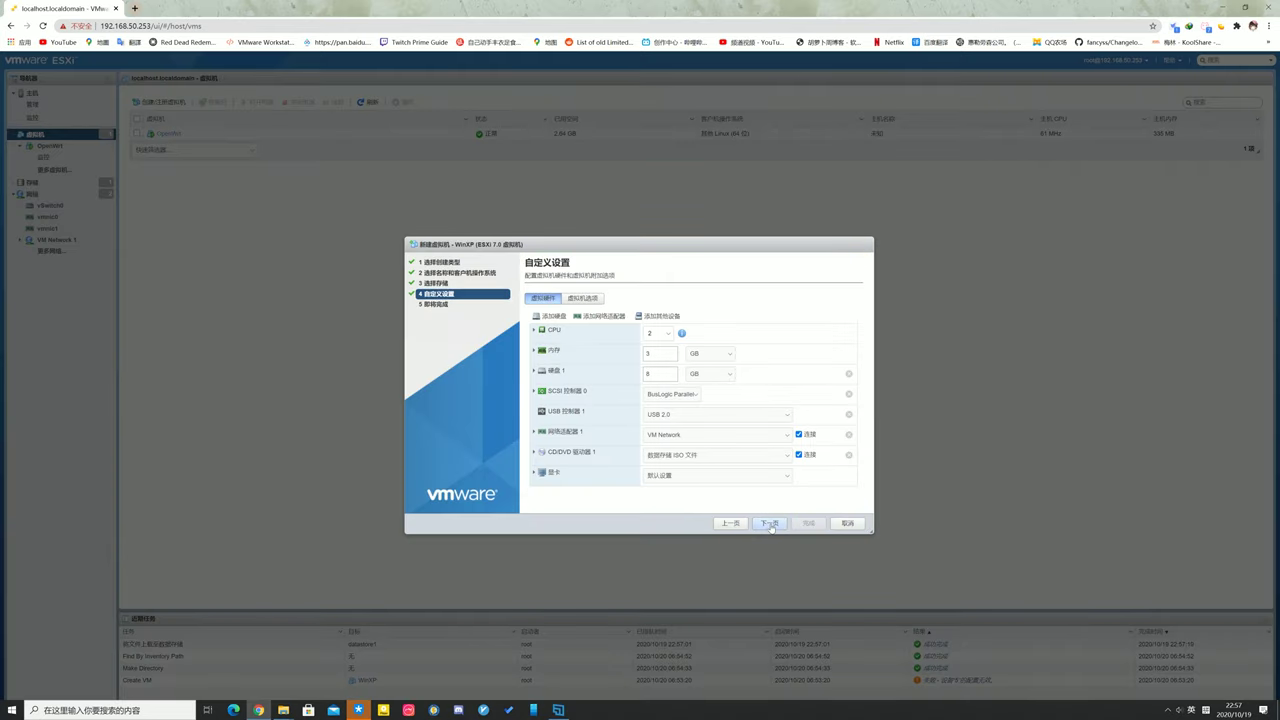
click(769, 524)
click(813, 524)
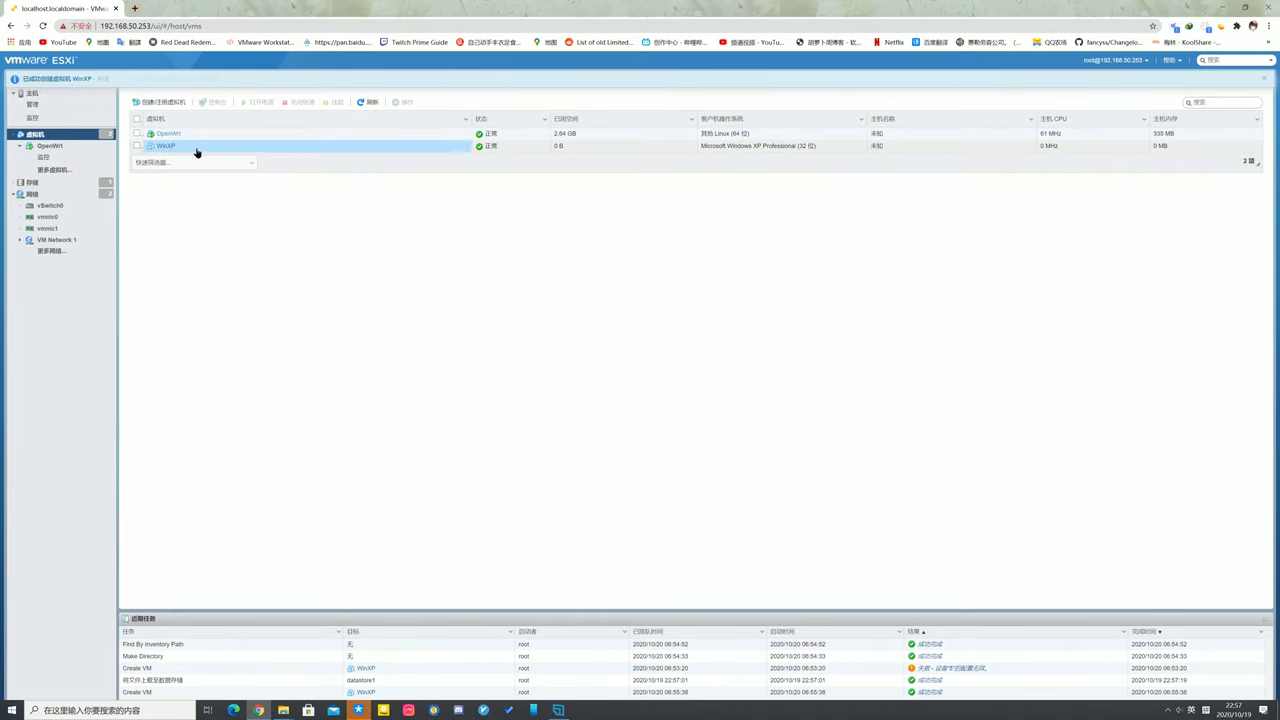
Edit the WinXP virtual machine's settings to enlarge hard disk 1 to 40 GB, and save them.
click(204, 149)
right_click(206, 150)
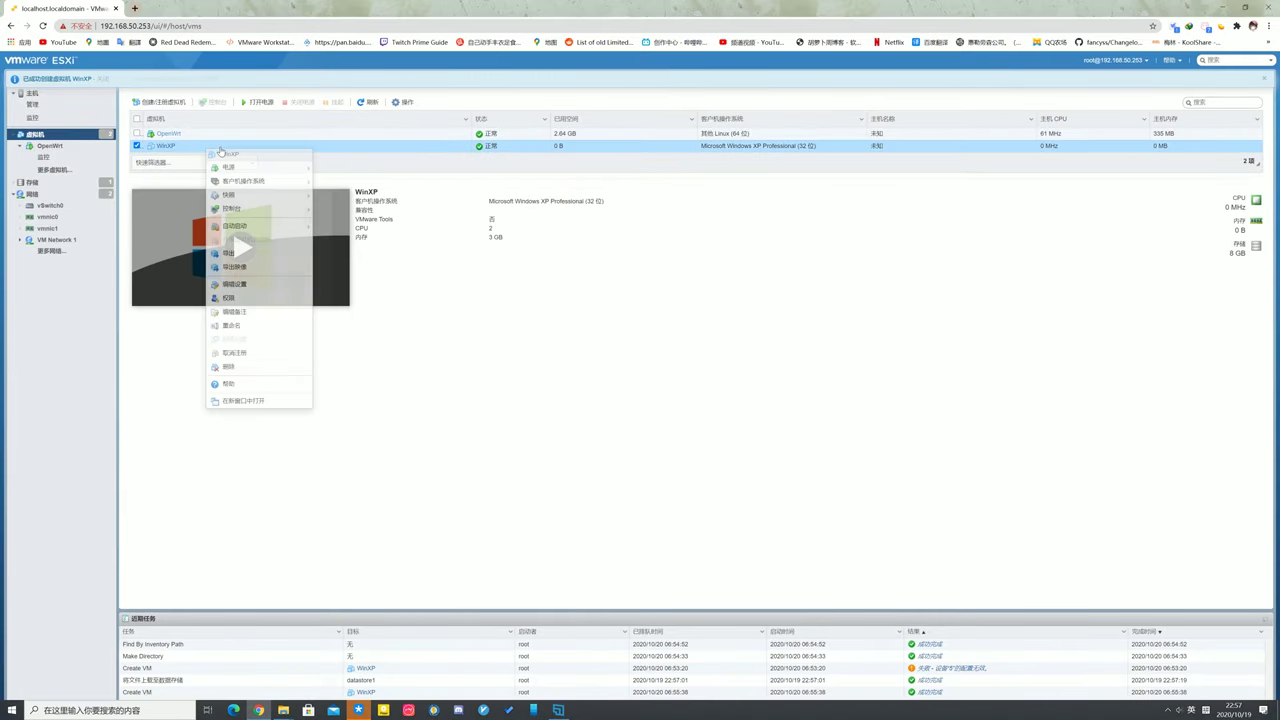
click(261, 285)
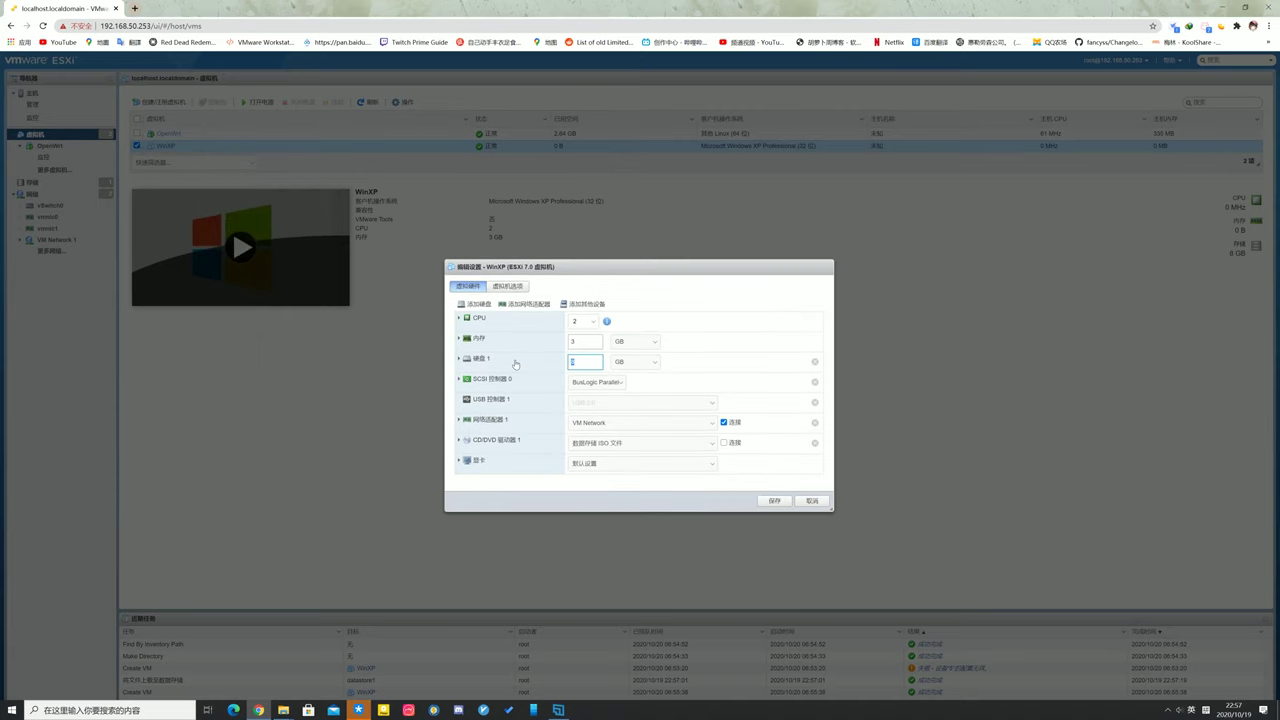
click(774, 500)
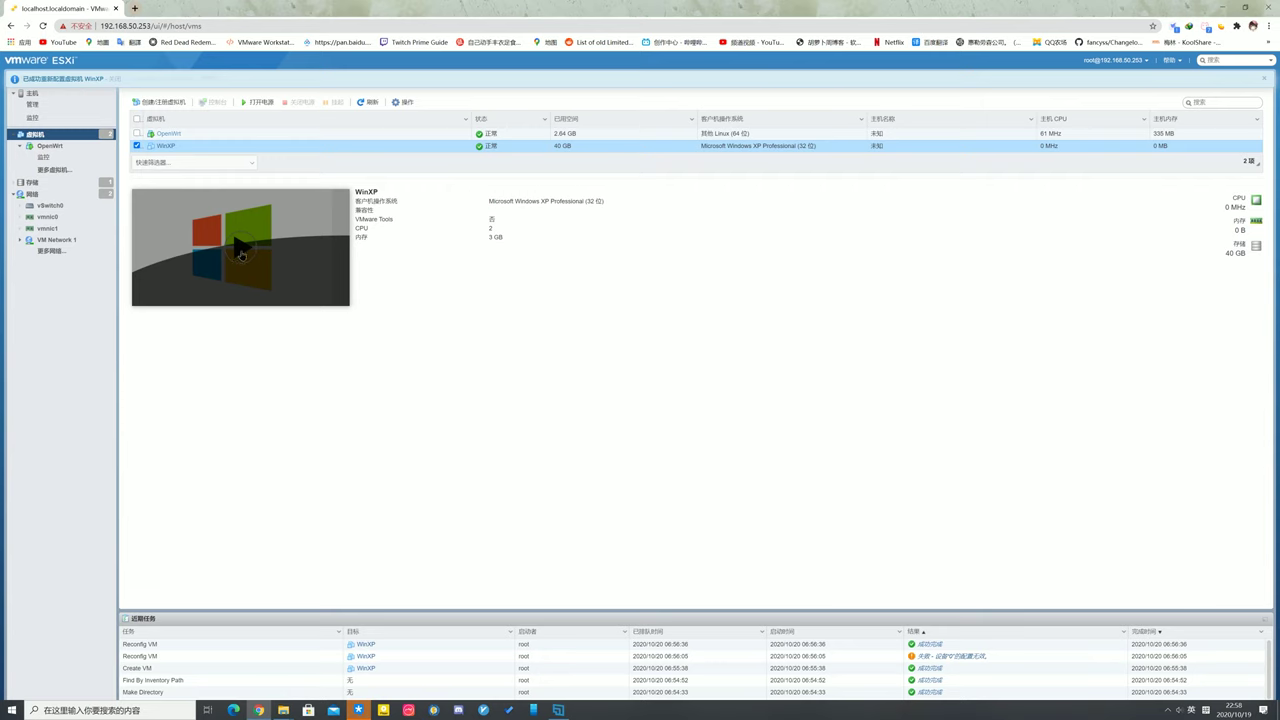
Power on the WinXP virtual machine, start the Windows XP installation and accept the licence agreement.
click(241, 247)
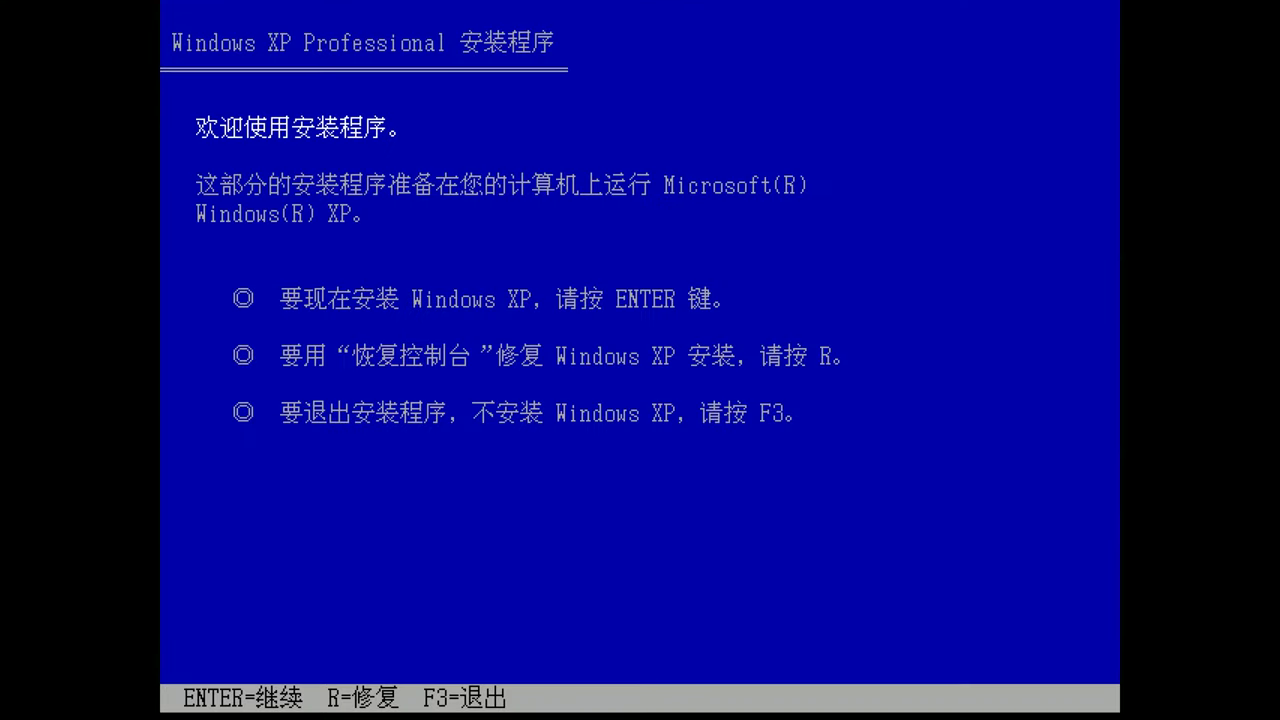
key(Return)
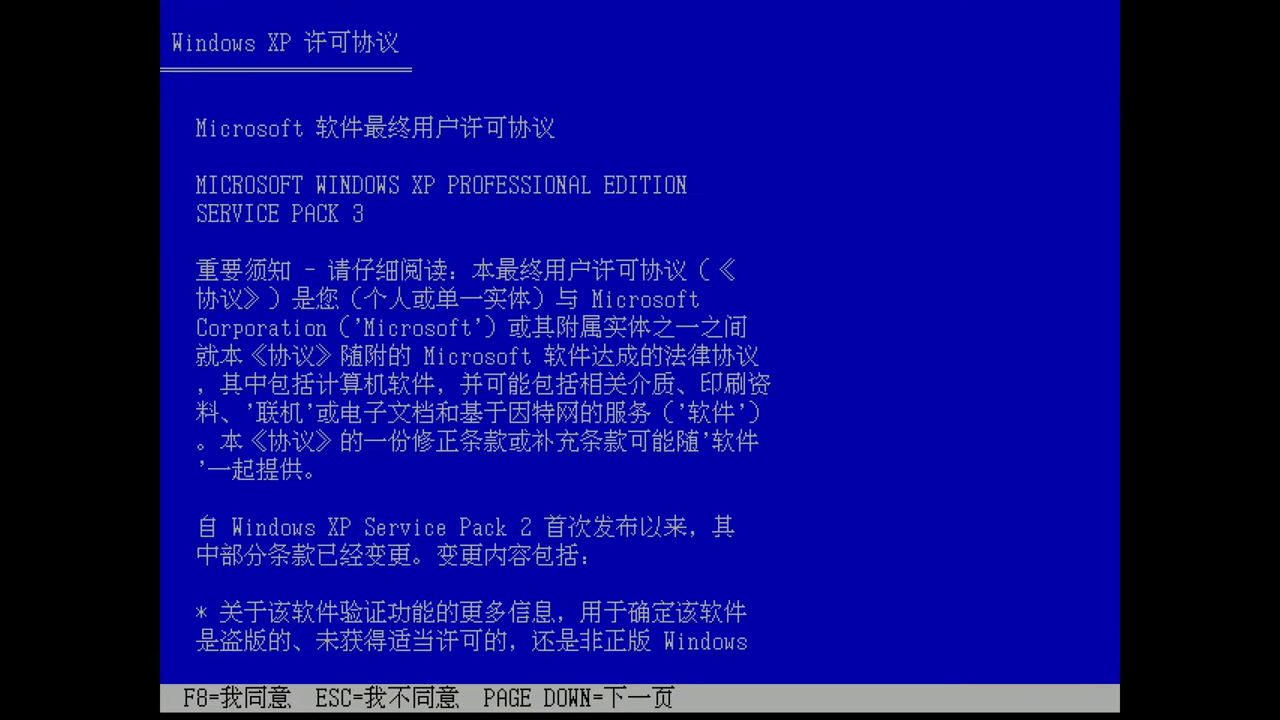
key(F8)
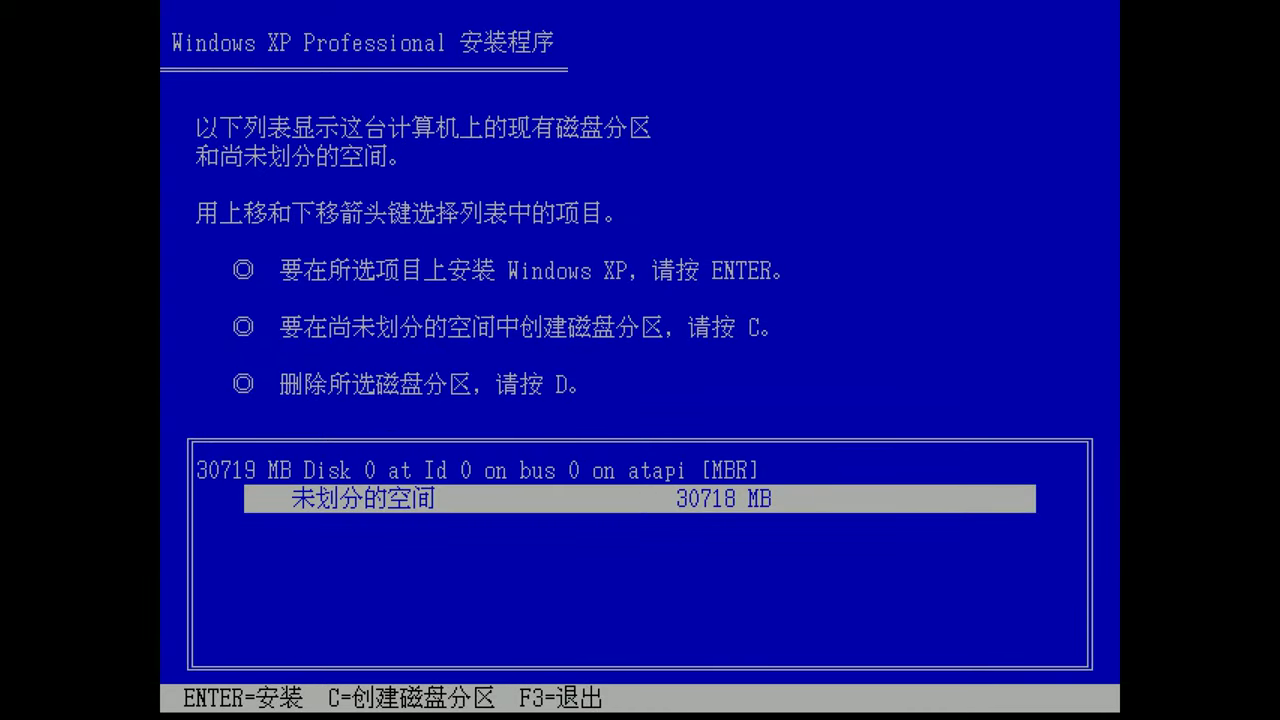
Create a partition from the unpartitioned space, quick-format it with NTFS and continue the Windows XP installation.
key(c)
key(Return)
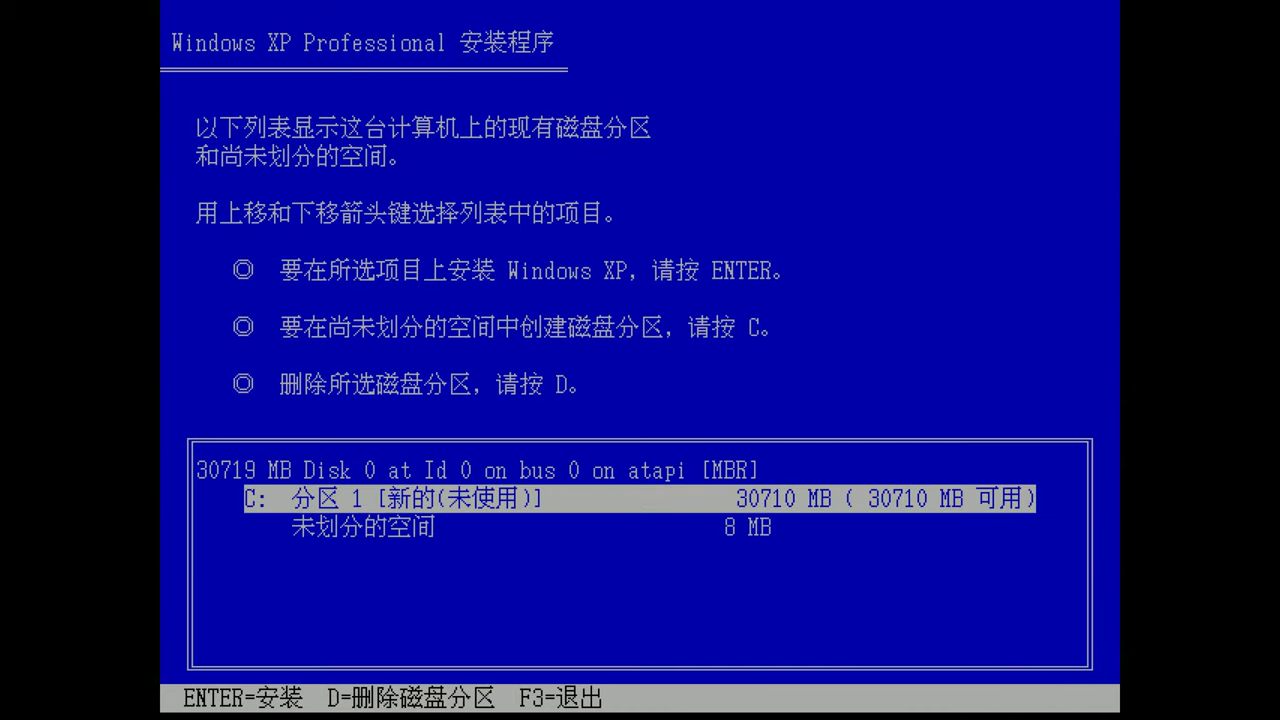
key(Return)
key(Up)
key(Up)
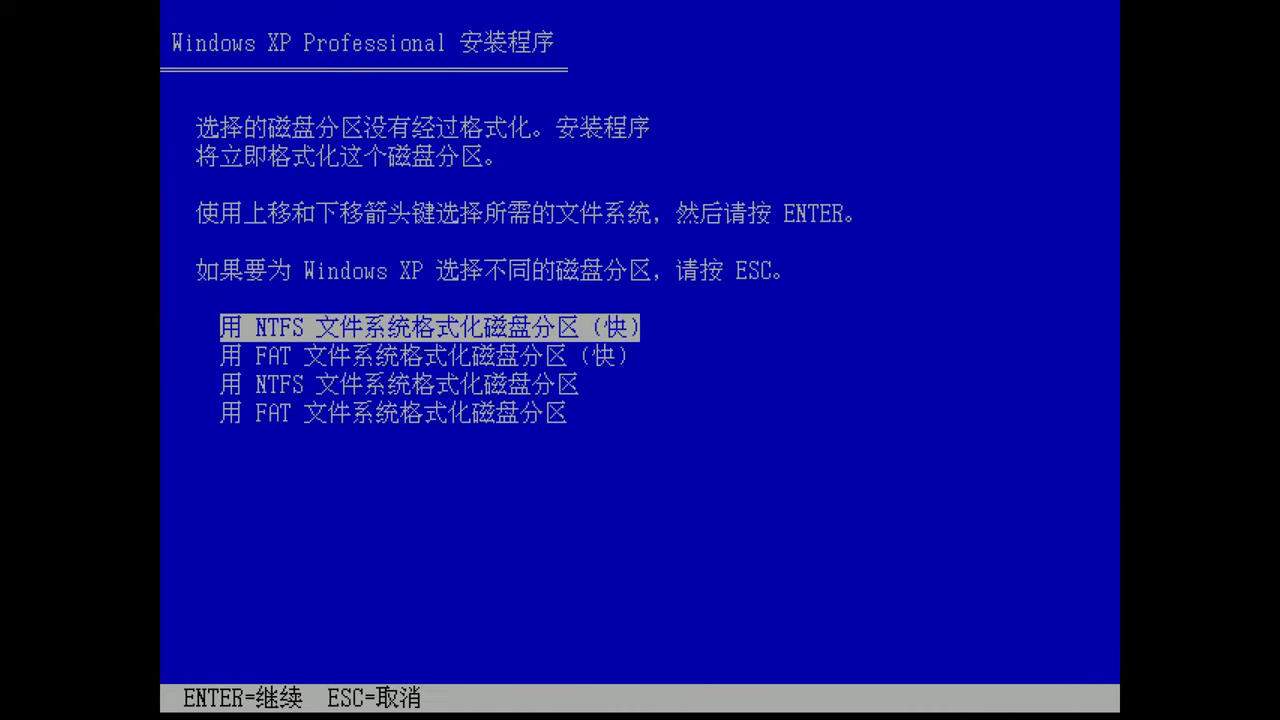
key(Return)
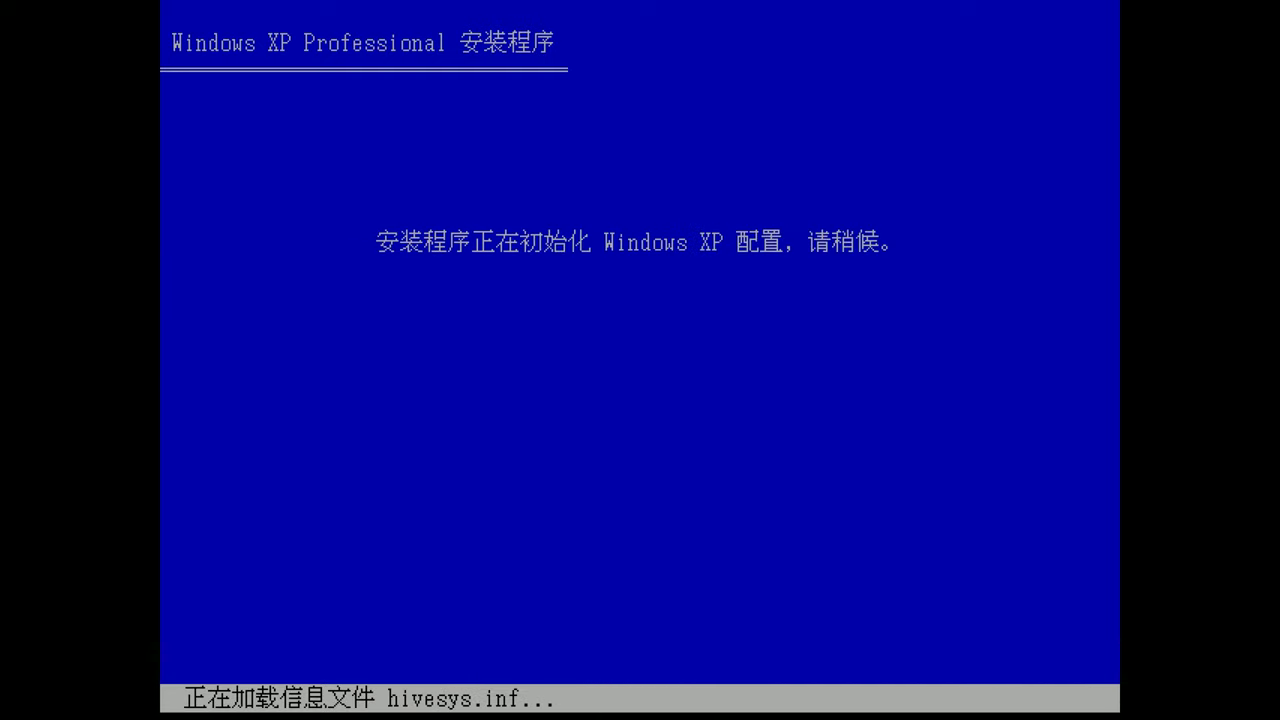
key(Return)
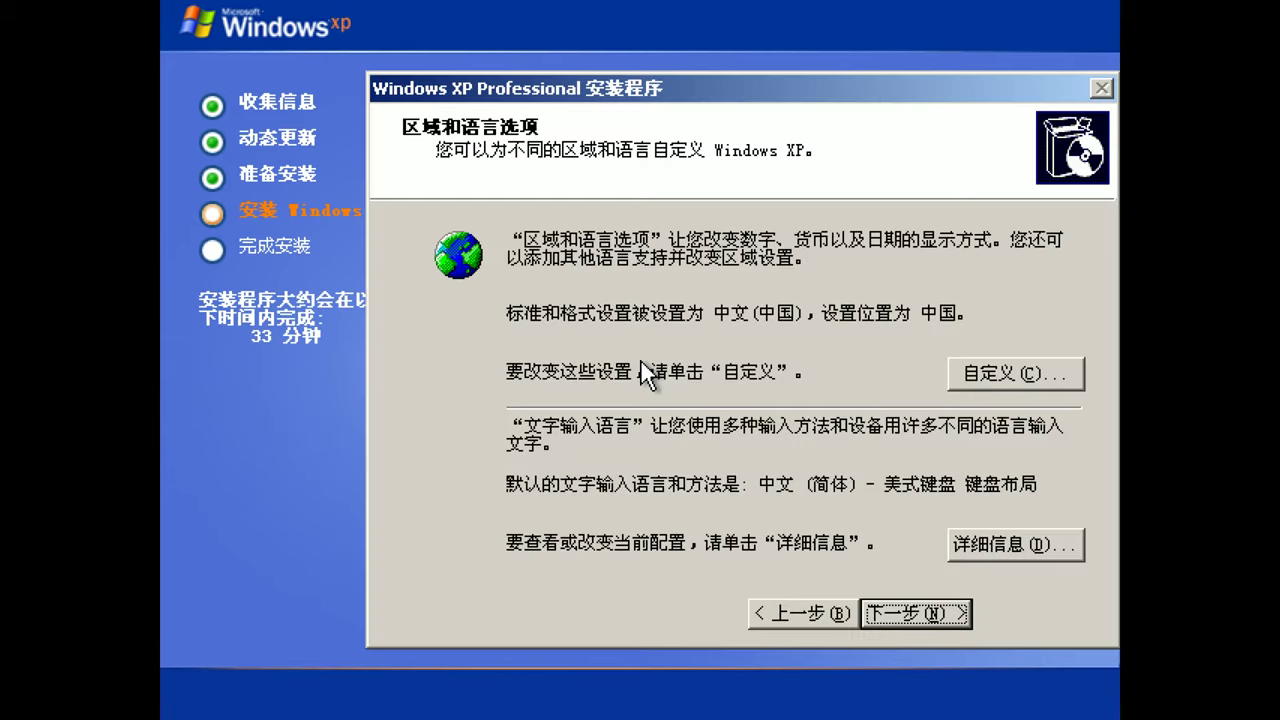
Accept the regional and language settings, enter Home as the registered name and continue without entering a product key.
click(903, 613)
text(Home)
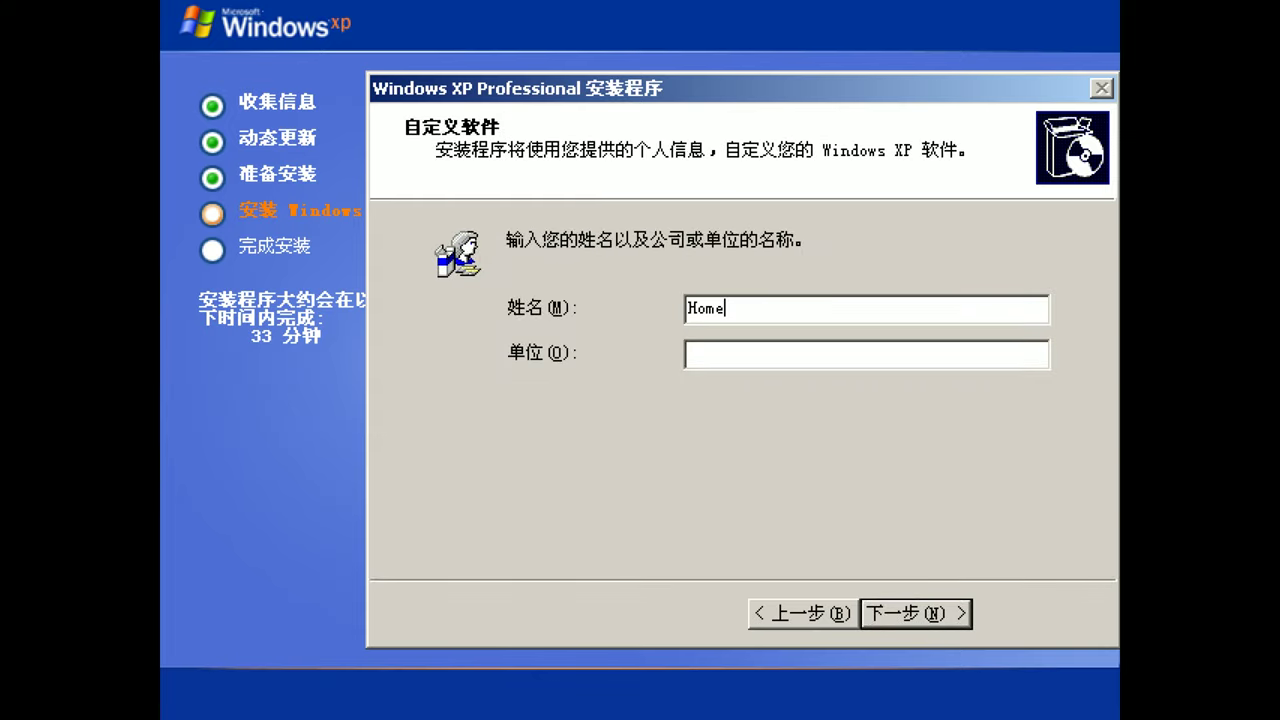
click(900, 624)
click(900, 623)
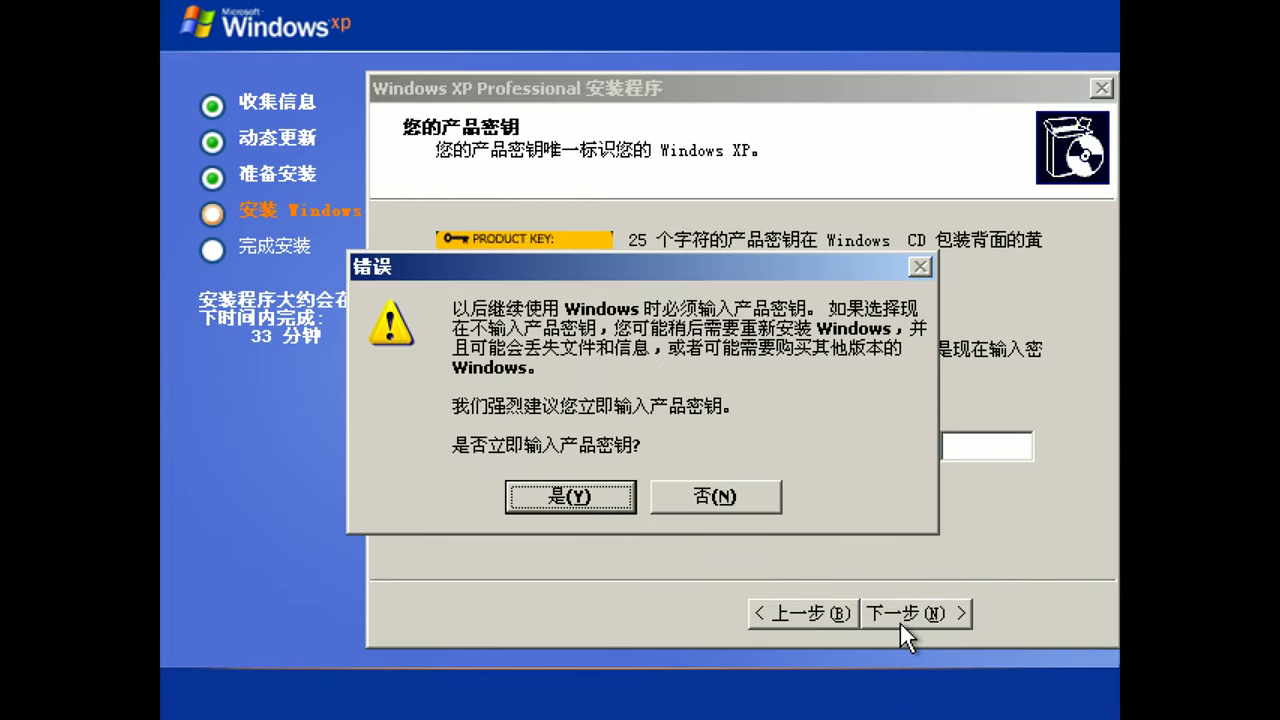
click(671, 498)
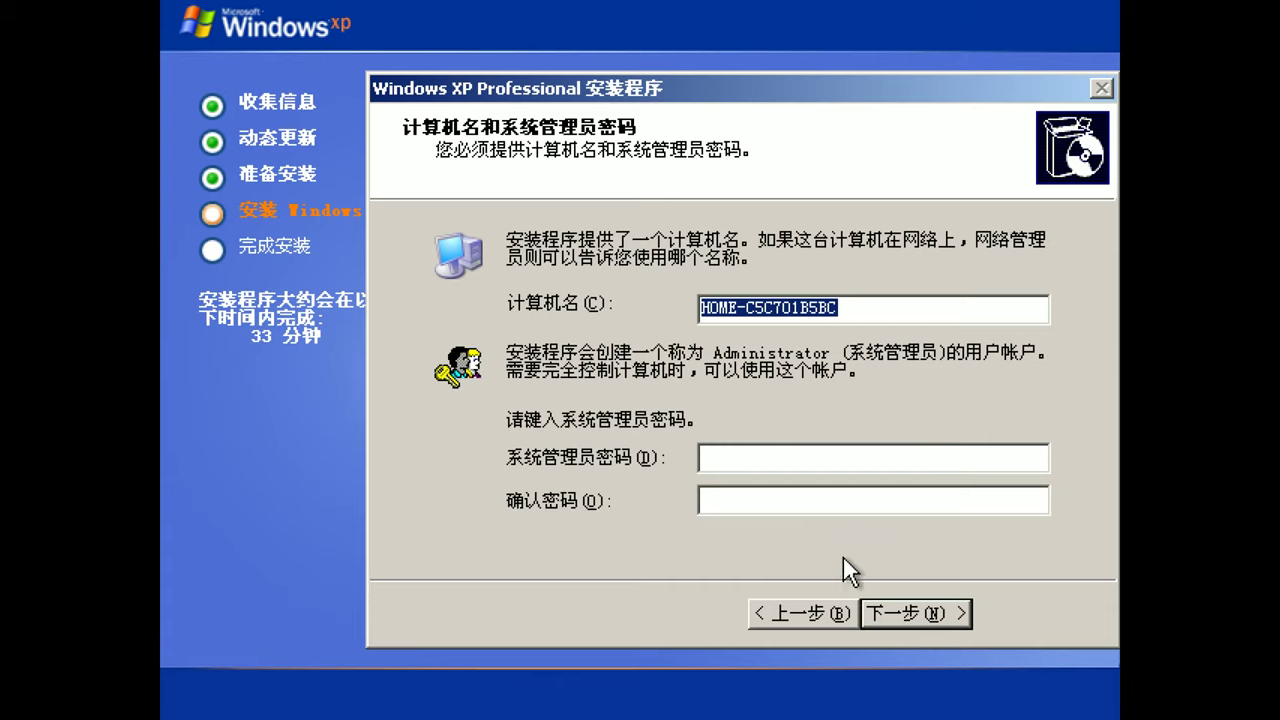
Keep the suggested computer name with a blank administrator password, accept the date and time, and use the typical network settings and default workgroup.
click(902, 603)
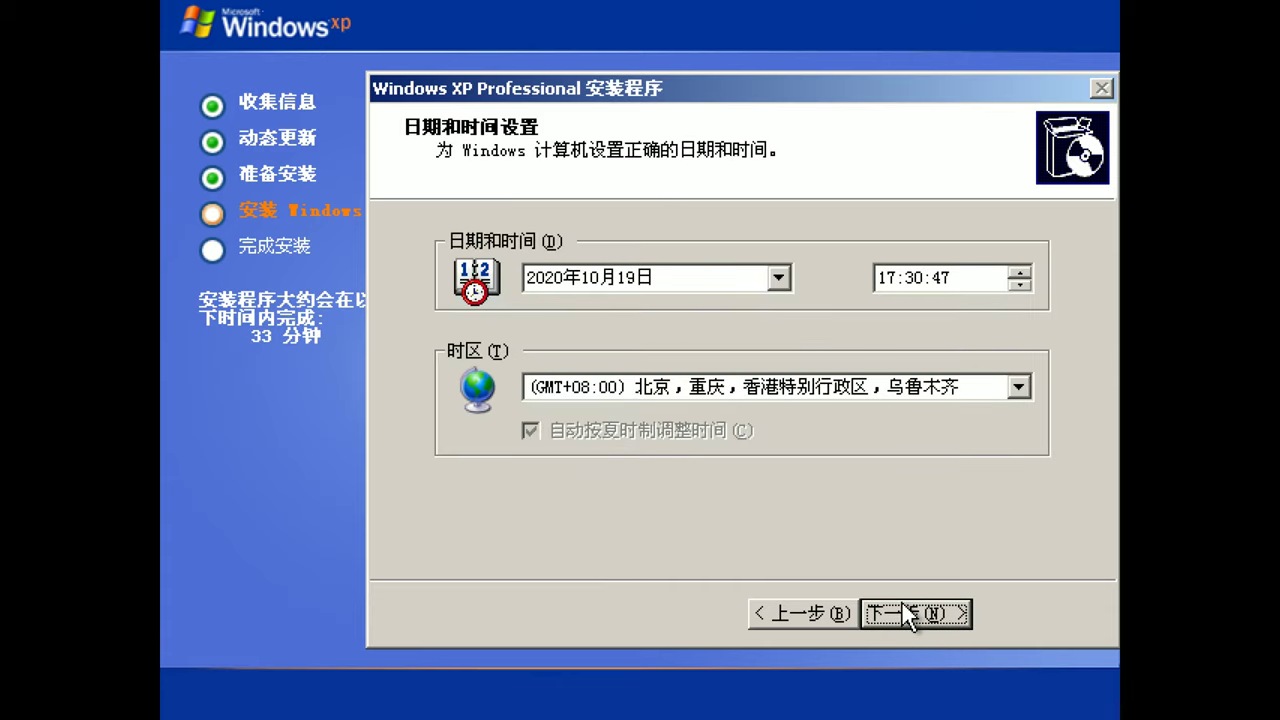
click(902, 603)
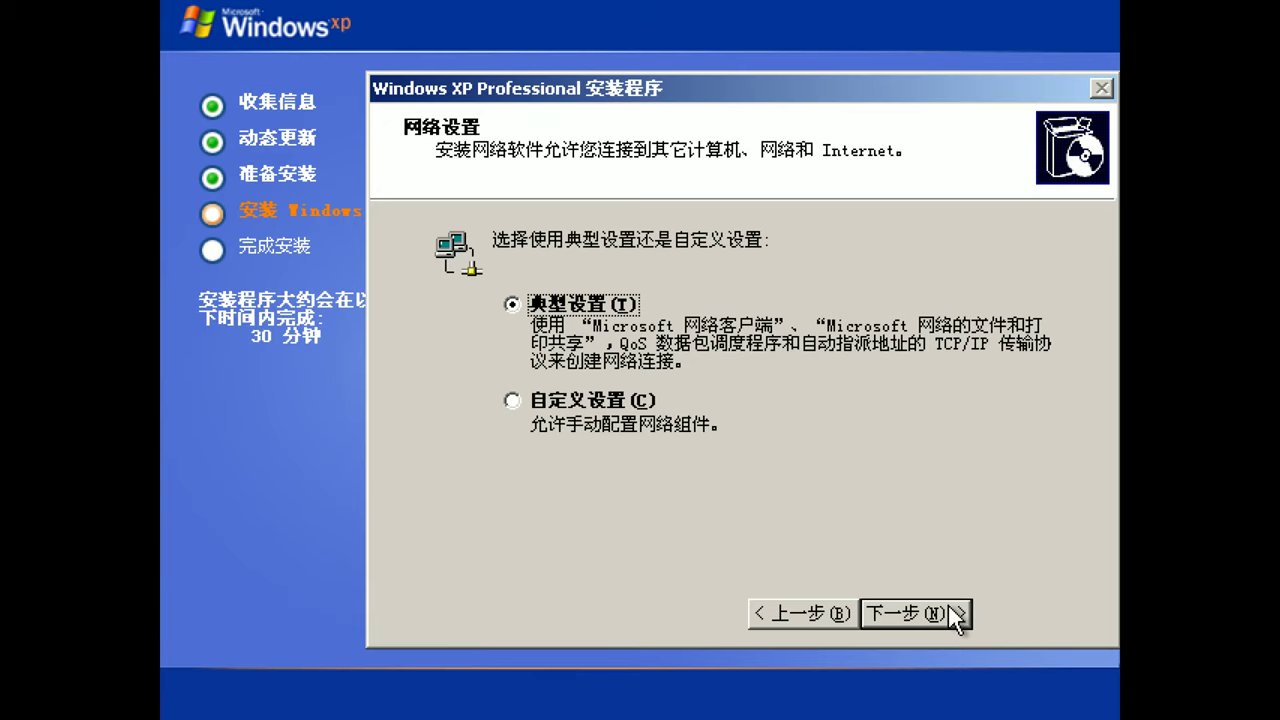
click(944, 609)
click(946, 609)
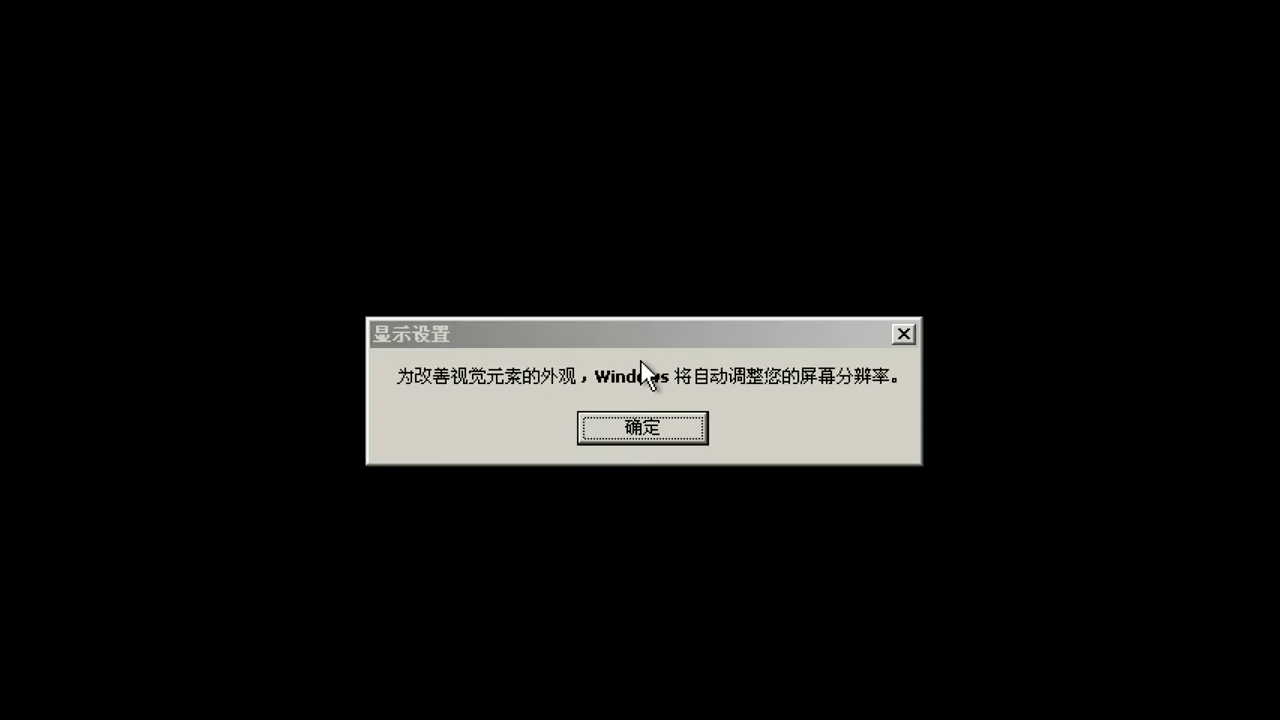
Accept the automatic screen resolution adjustment and enable automatic updates in the Windows XP welcome setup.
click(669, 427)
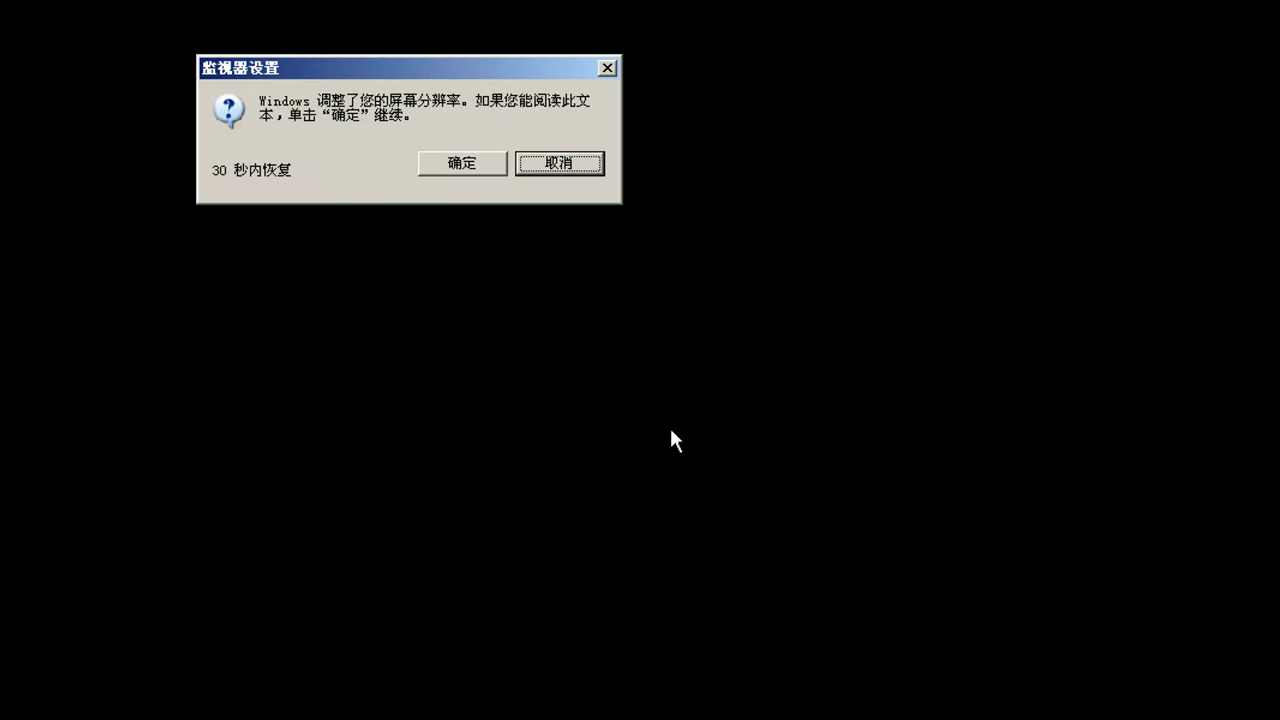
click(455, 166)
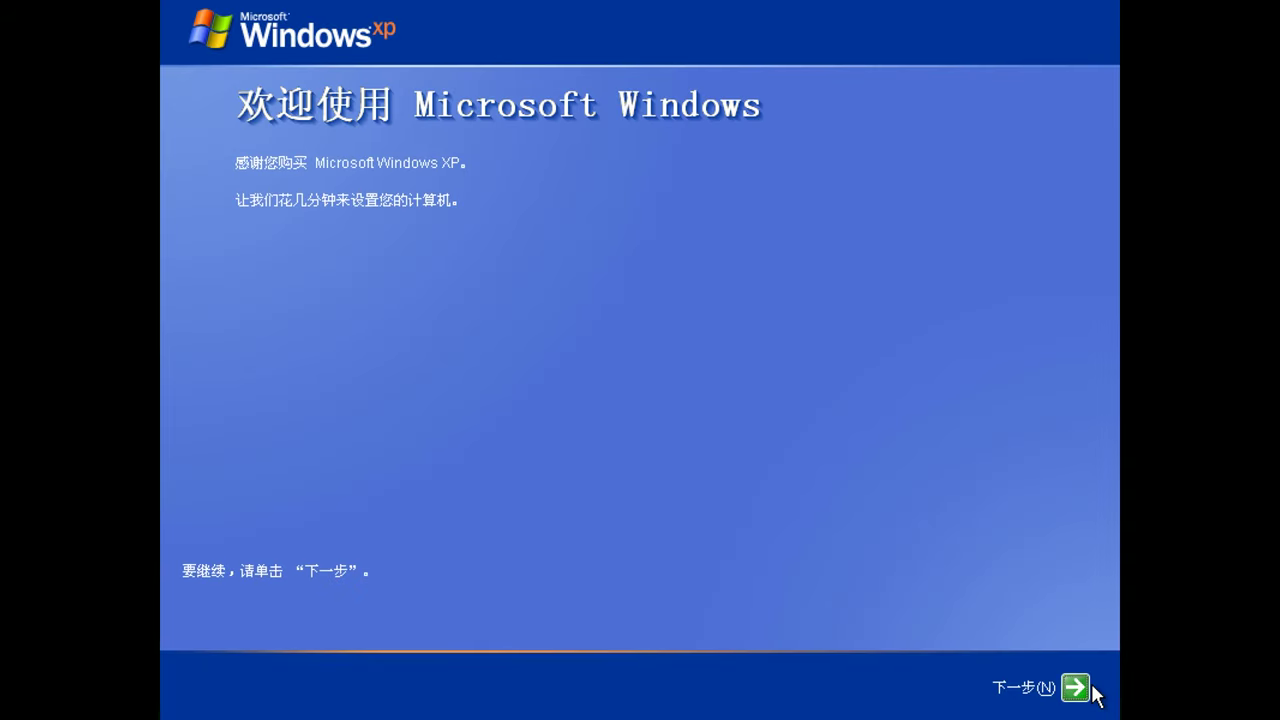
click(1077, 688)
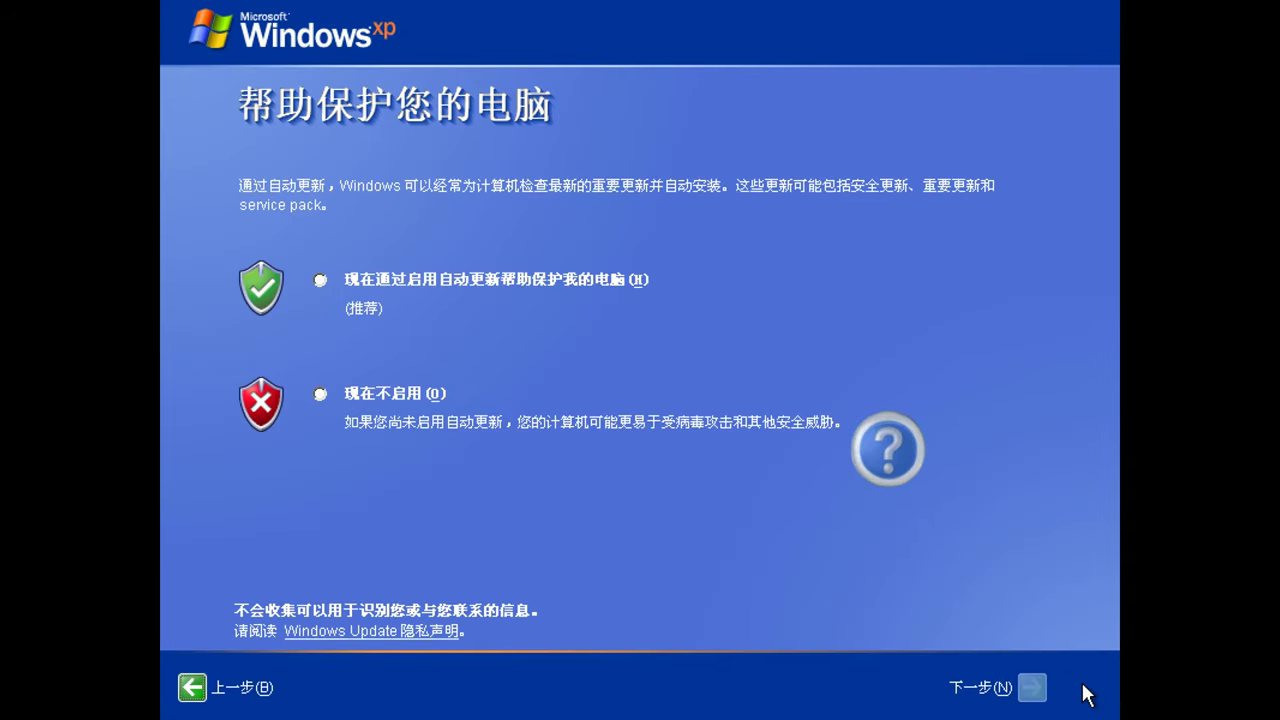
click(543, 282)
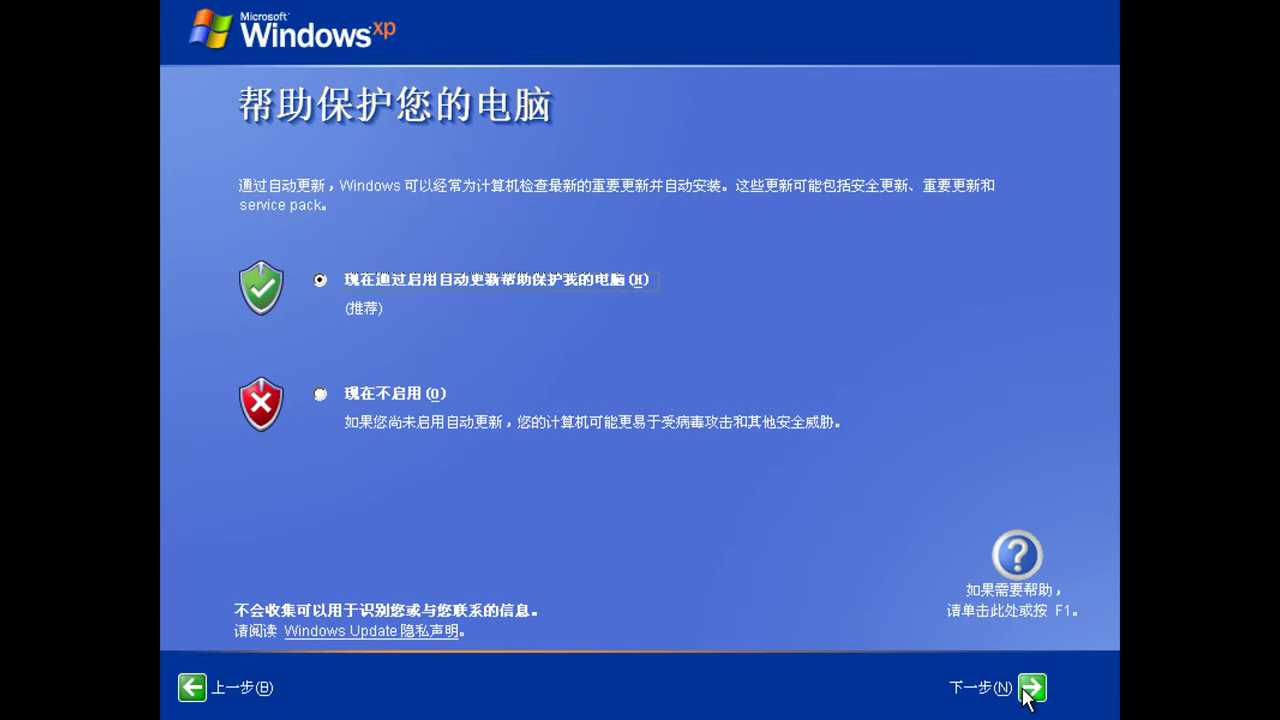
click(1030, 688)
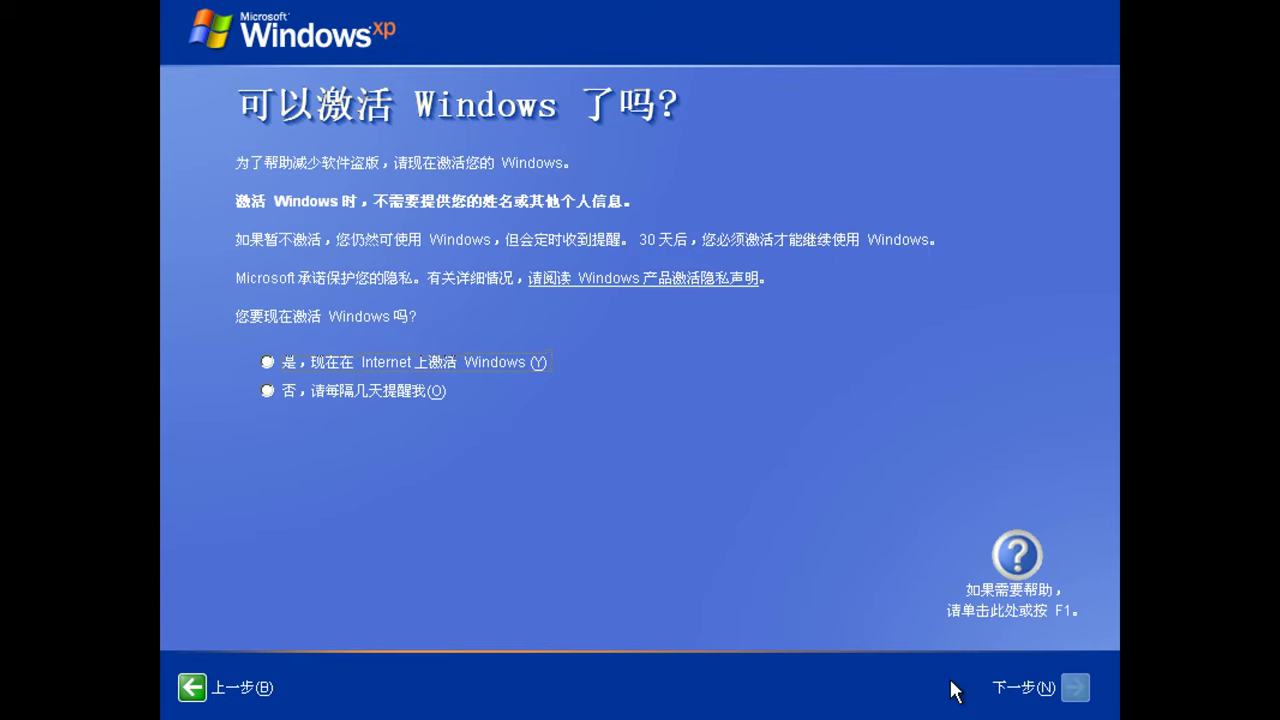
Postpone Windows activation, name the first user Home and finish the Windows XP setup.
click(337, 394)
click(1075, 688)
text(Bose)
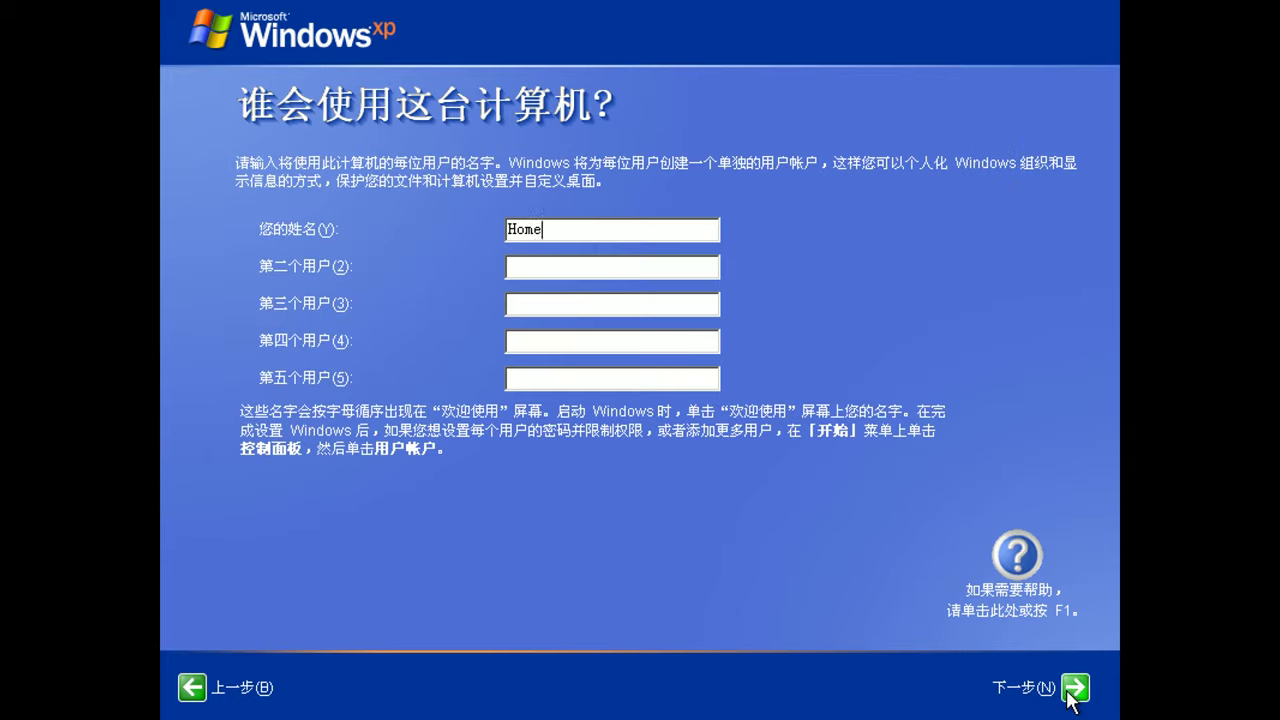
click(1075, 688)
click(1070, 689)
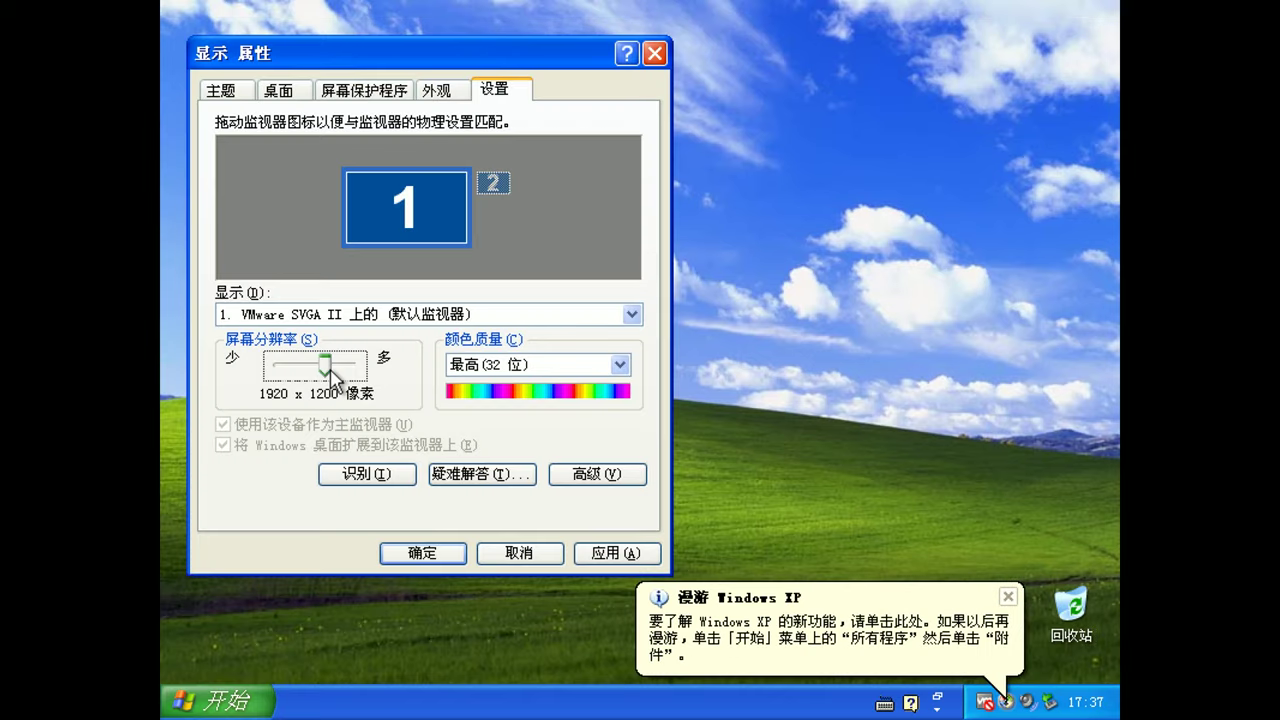
Set the Windows XP screen resolution to 3840 x 2160 pixels and apply it.
drag(329, 367, 351, 375)
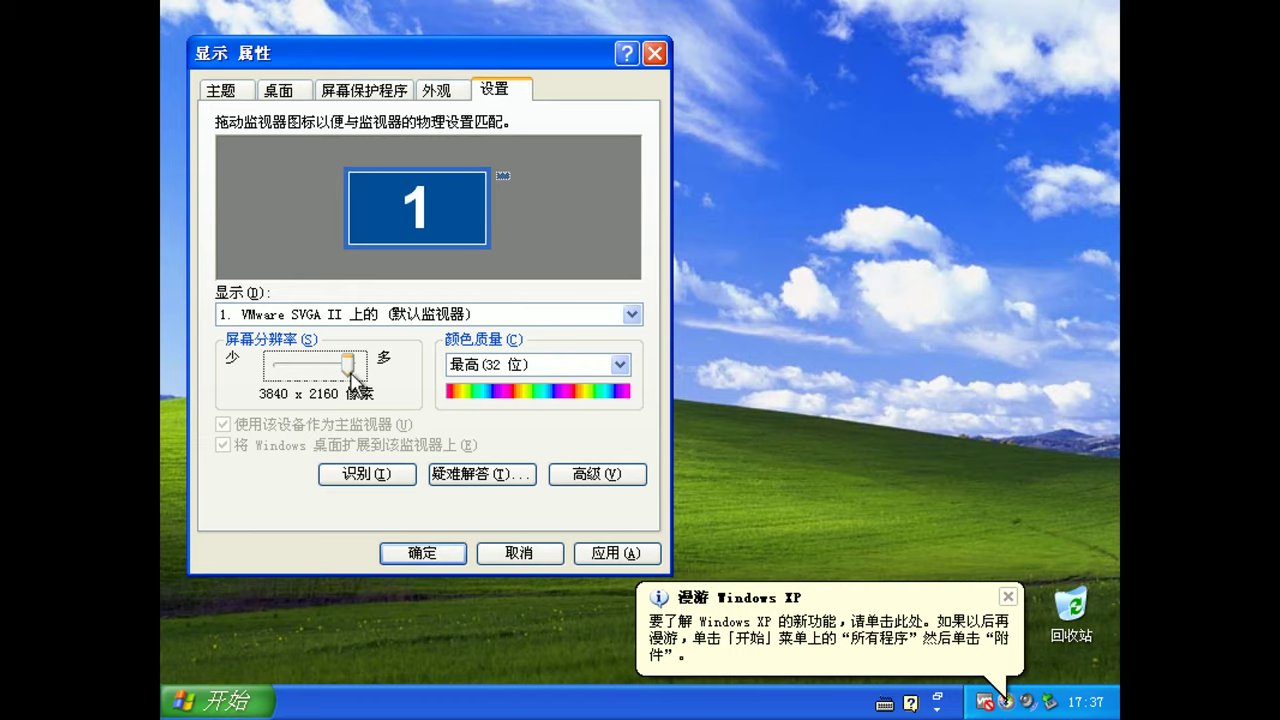
click(628, 552)
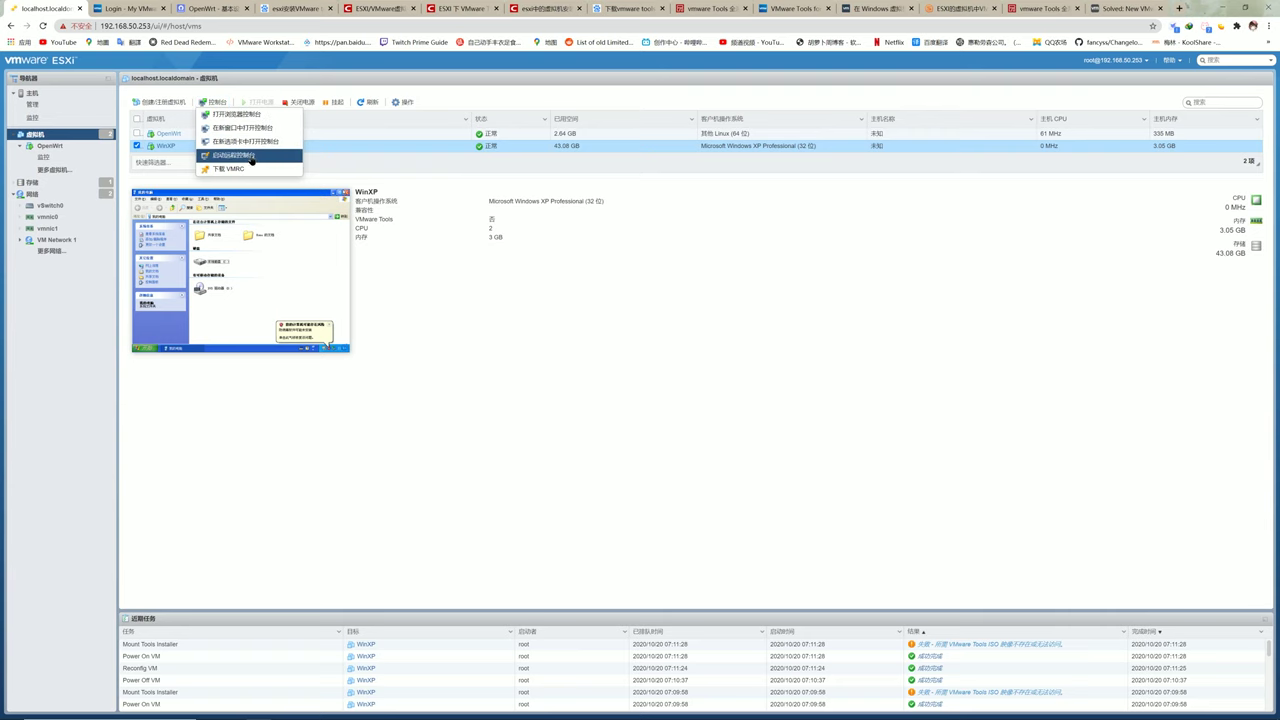
Open the WinXP virtual machine's remote console in VMware Workstation, connect despite the invalid certificate, and open the guest's display resolution settings.
click(240, 157)
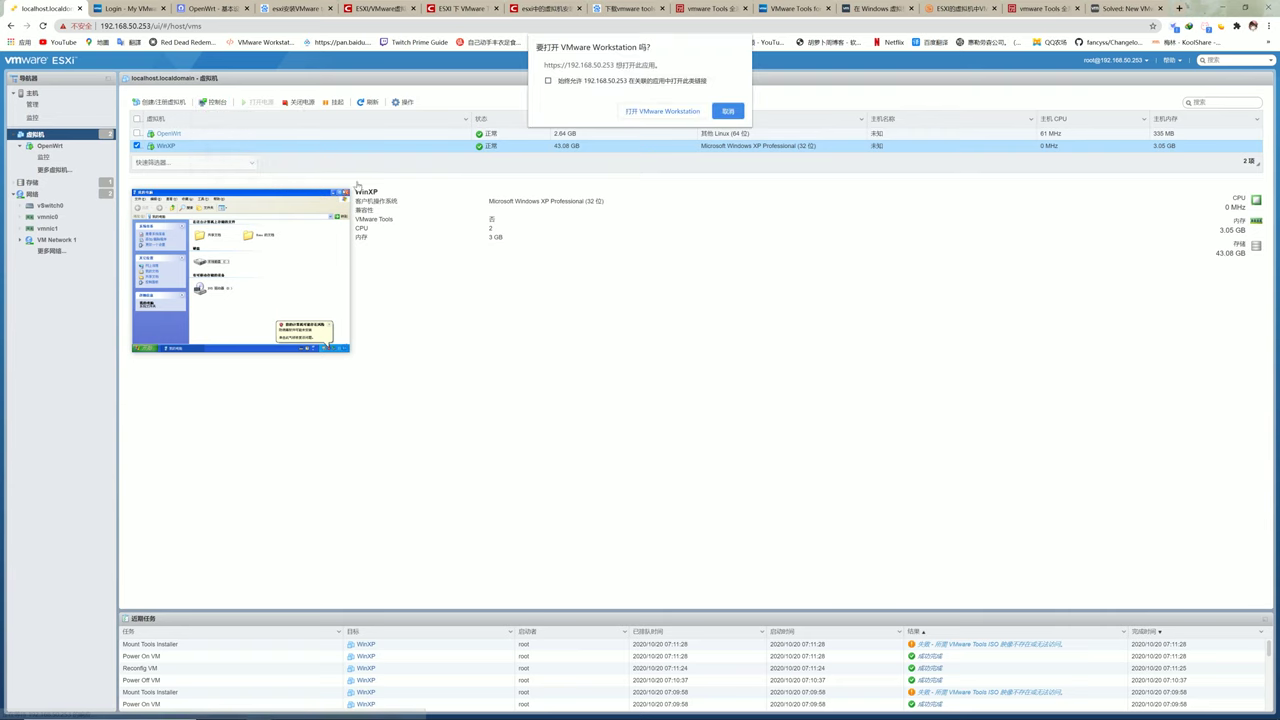
click(678, 110)
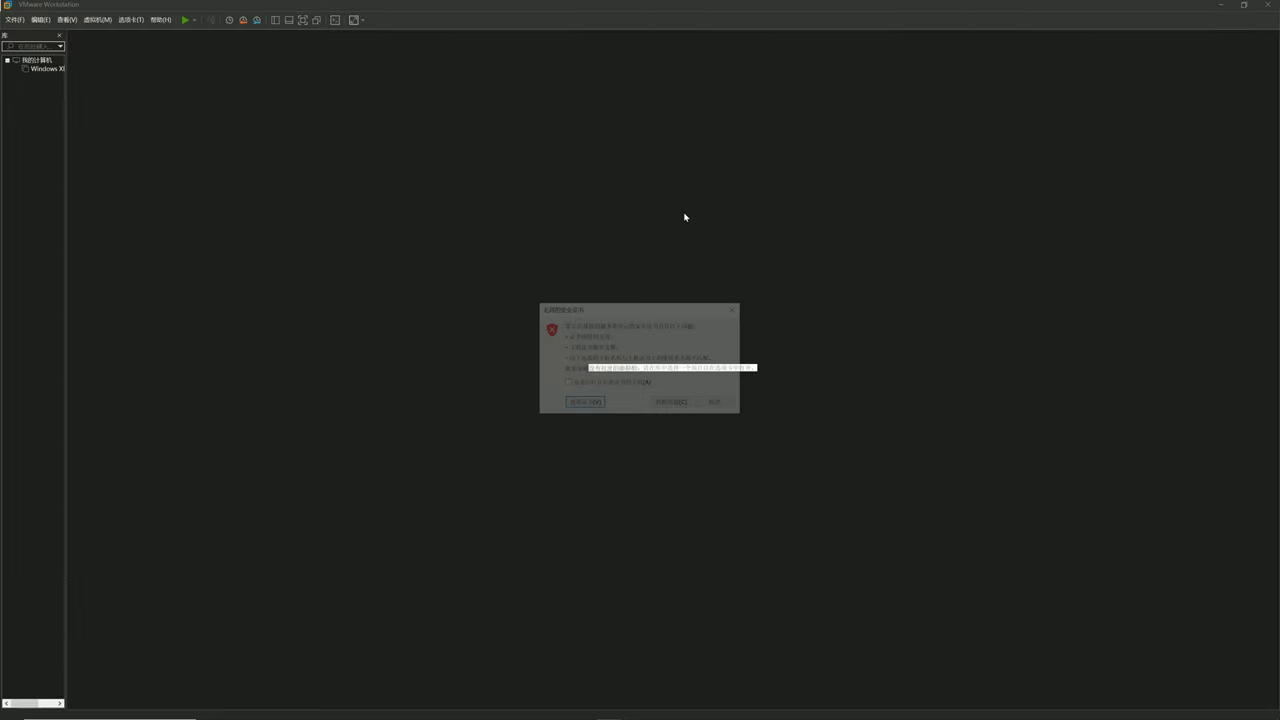
click(672, 403)
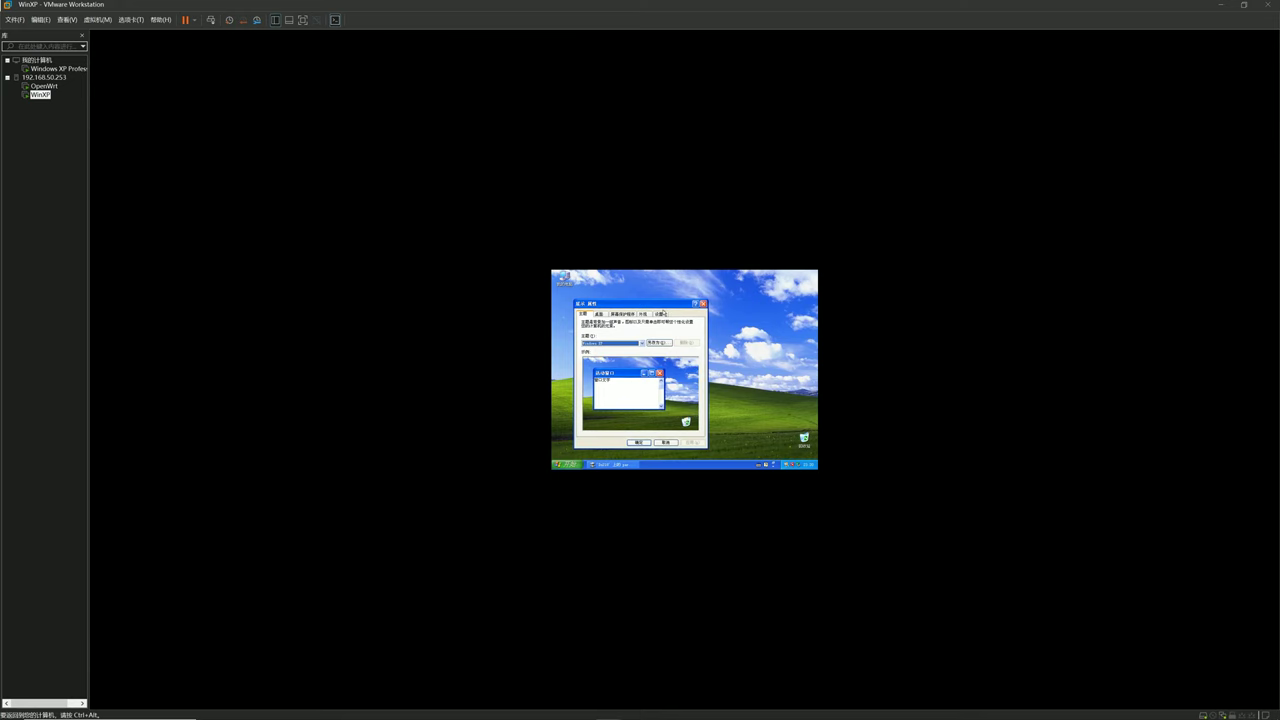
click(661, 314)
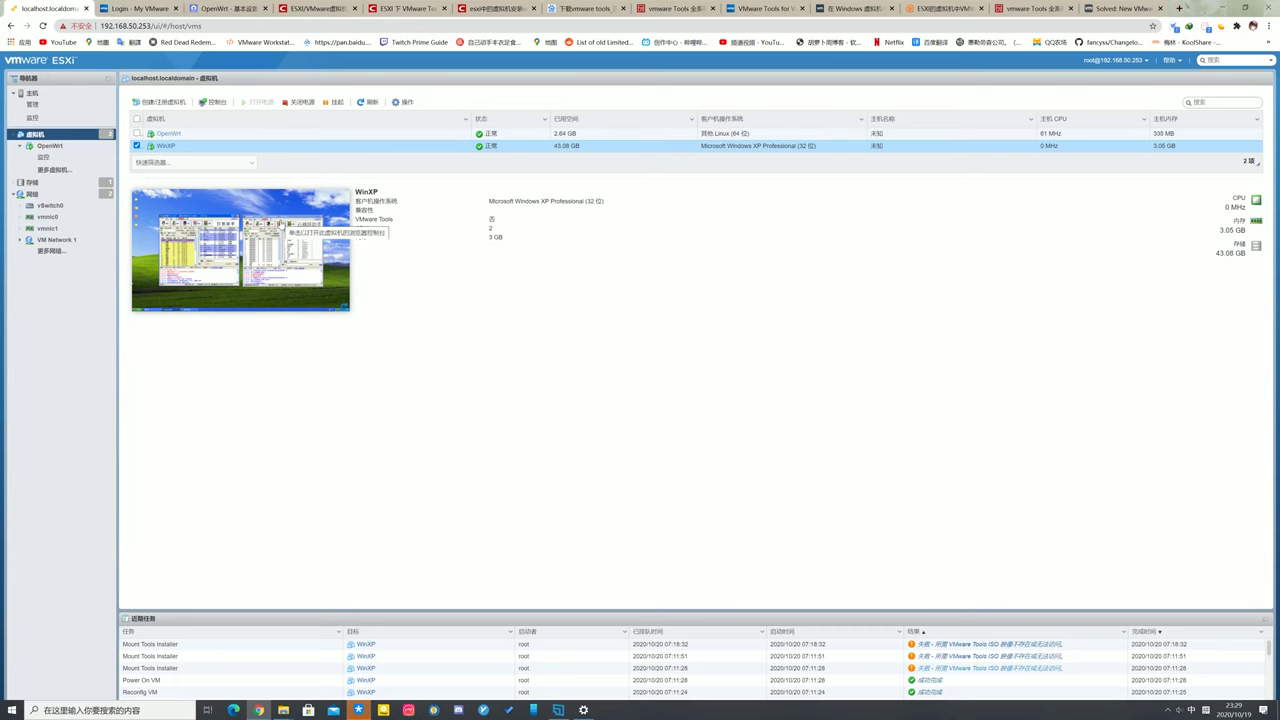
Open the WinXP virtual machine's browser console from its preview in ESXi.
click(240, 250)
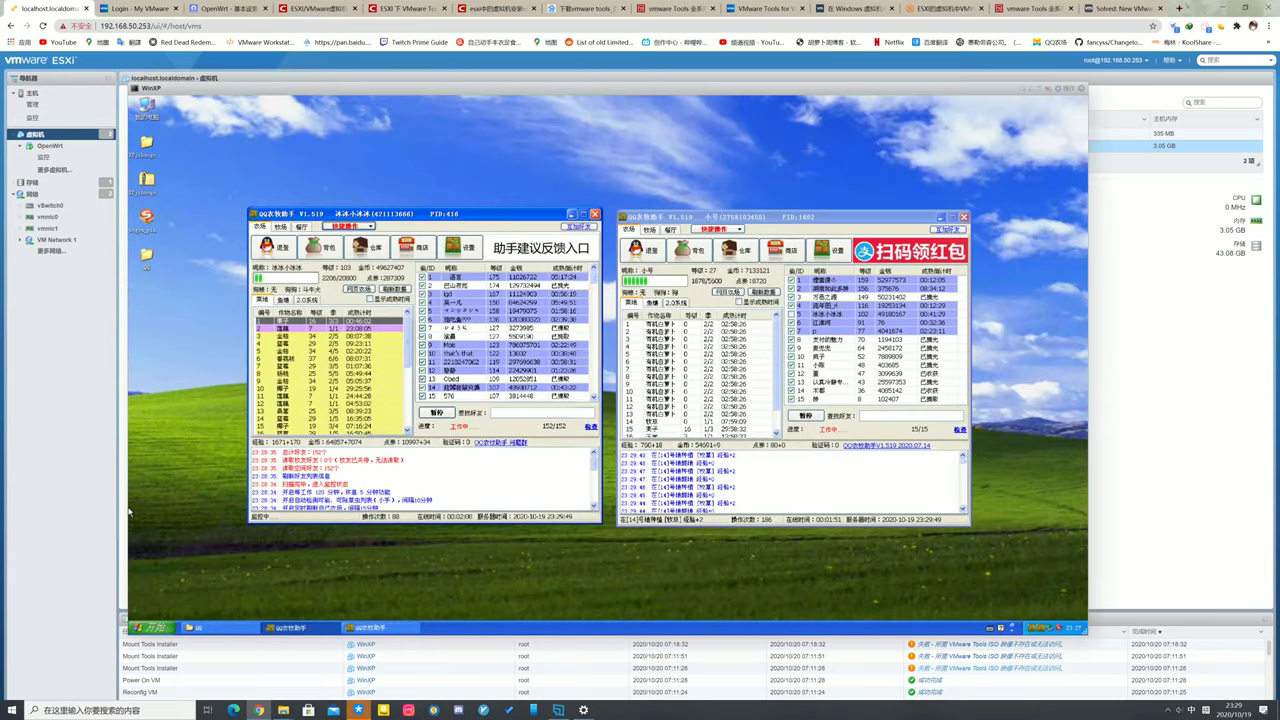